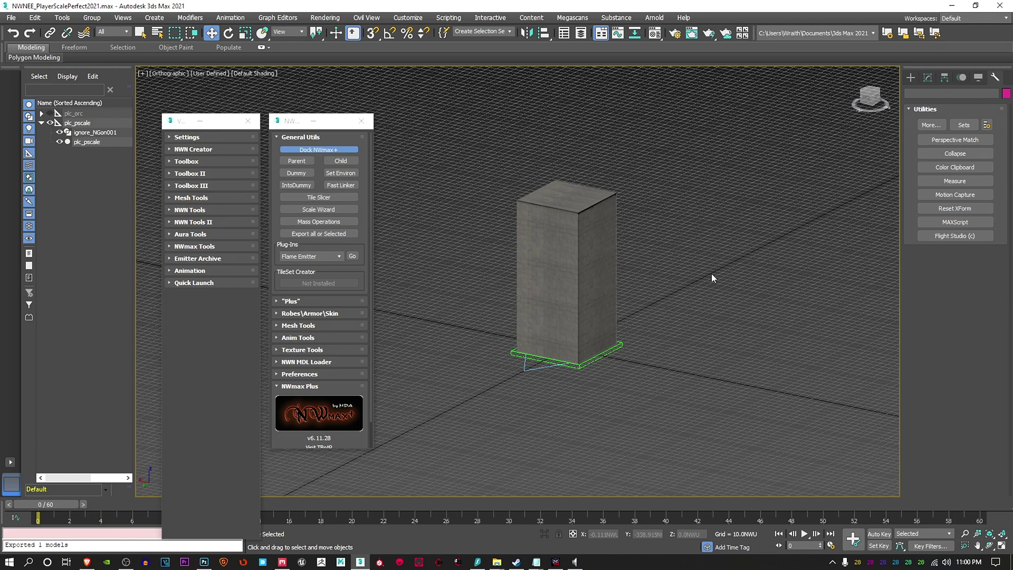
- Hide the plc_pscale base and its ignore_NGon001 shape, leaving only the plc_pscale box mesh visible
mouse_move(160, 123)
left_mouse_down()
mouse_move(111, 124)
mouse_move(158, 128)
left_mouse_up()
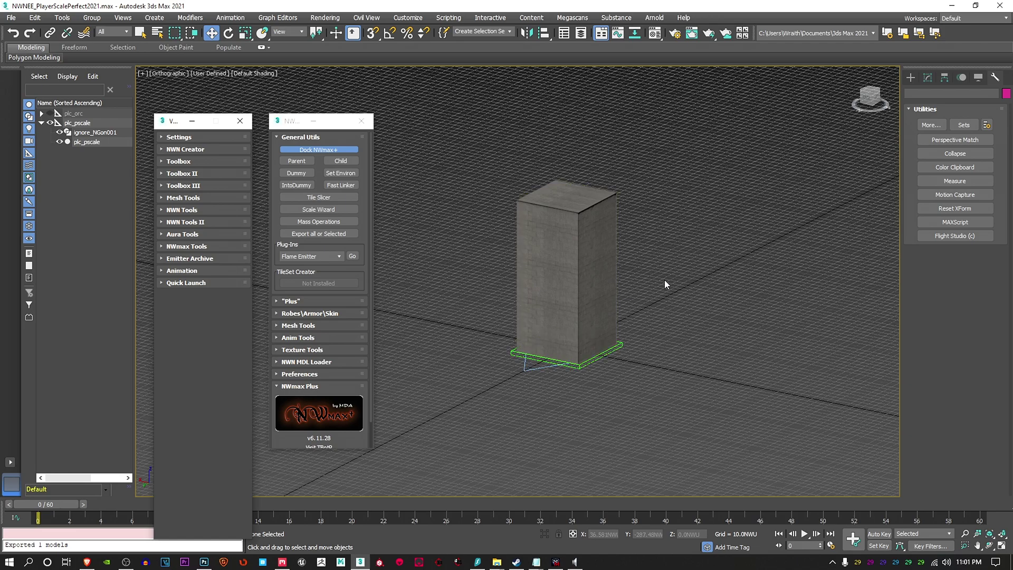
left_click(59, 142)
left_click(59, 132)
left_click(50, 121)
left_click(59, 141)
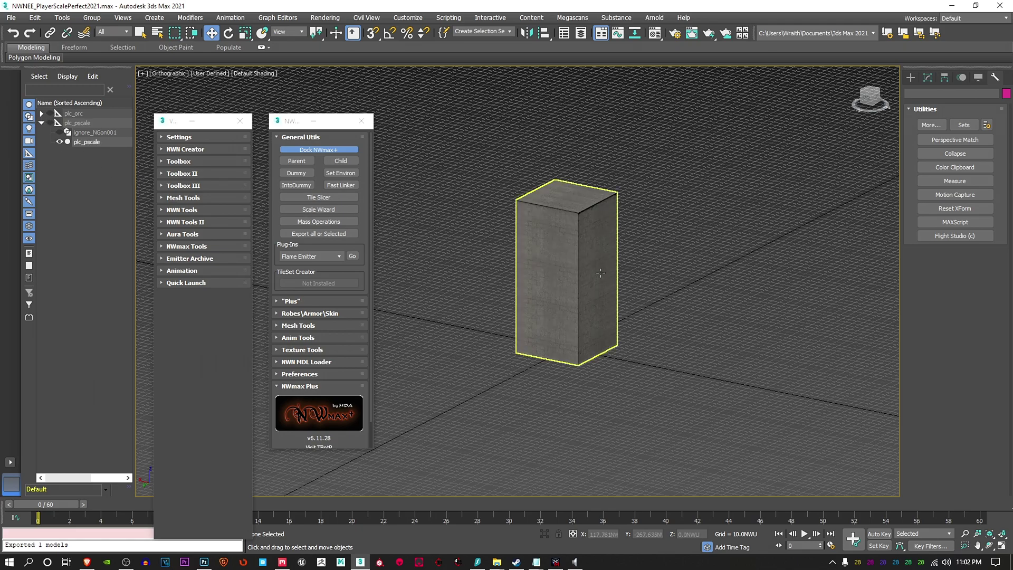
- Select the plc_pscale box, look over the available standard primitives and modifiers, and inspect its modifier stack and texture
left_click(567, 256)
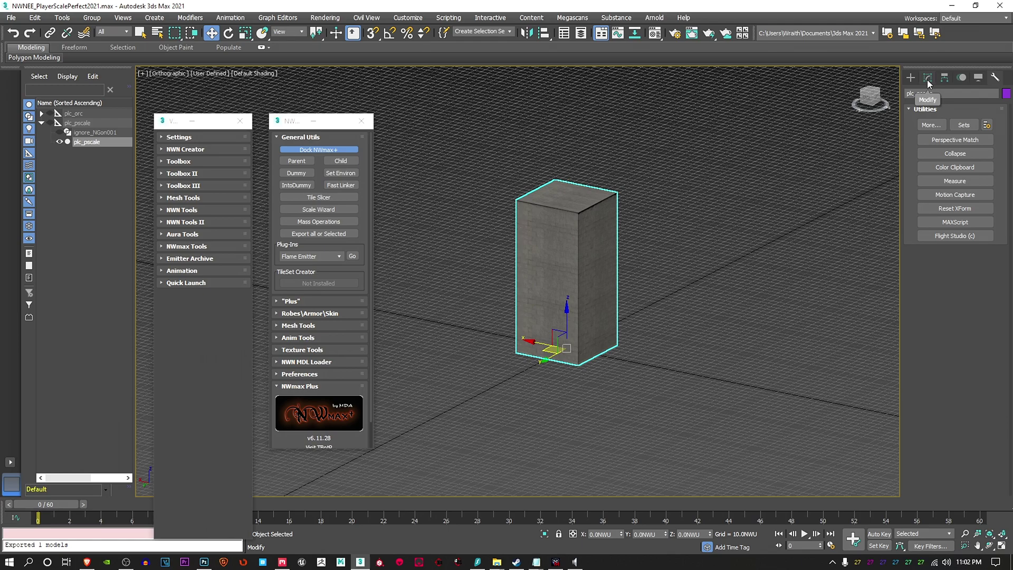
left_click(912, 78)
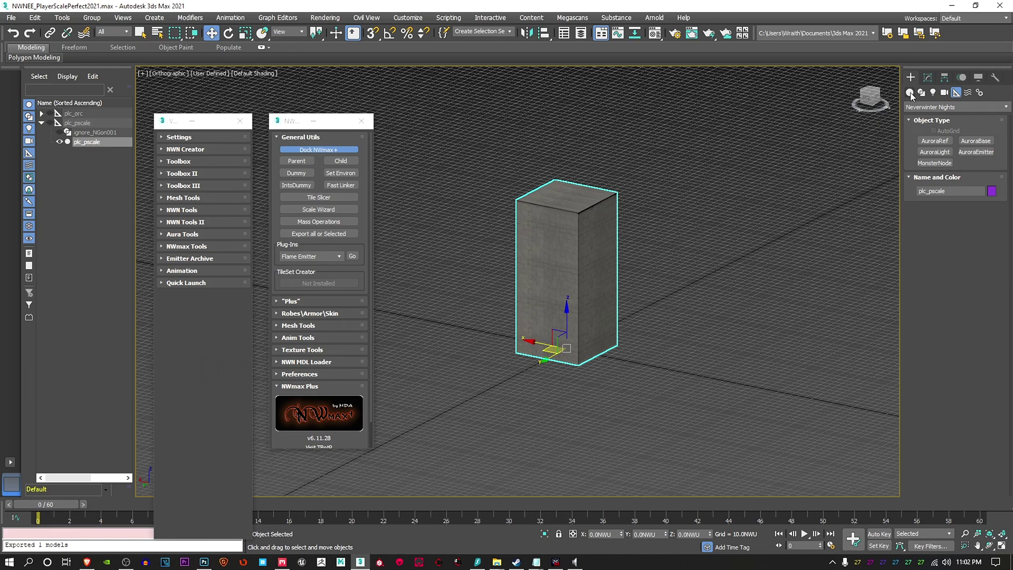
left_click(910, 93)
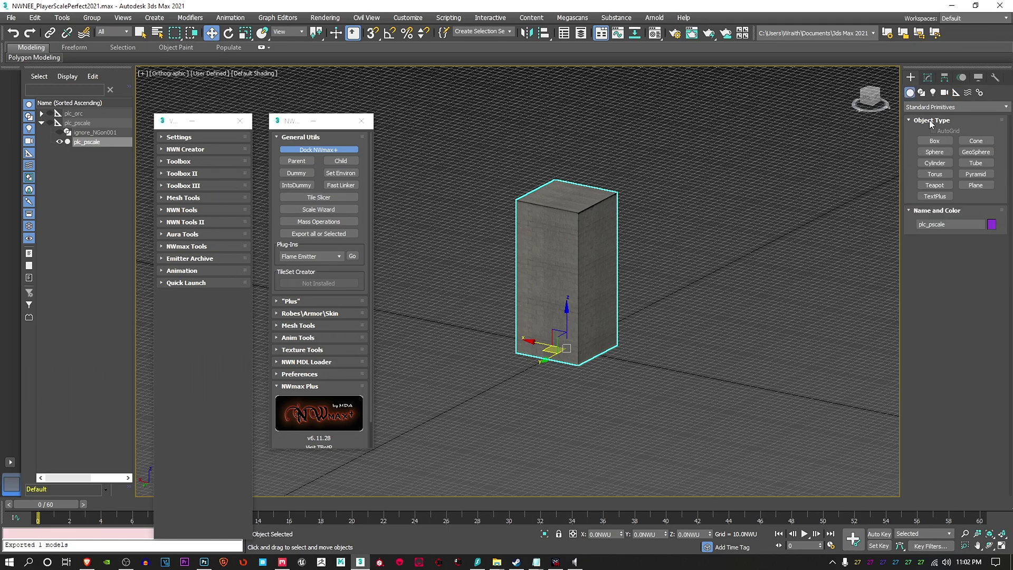
left_click(927, 77)
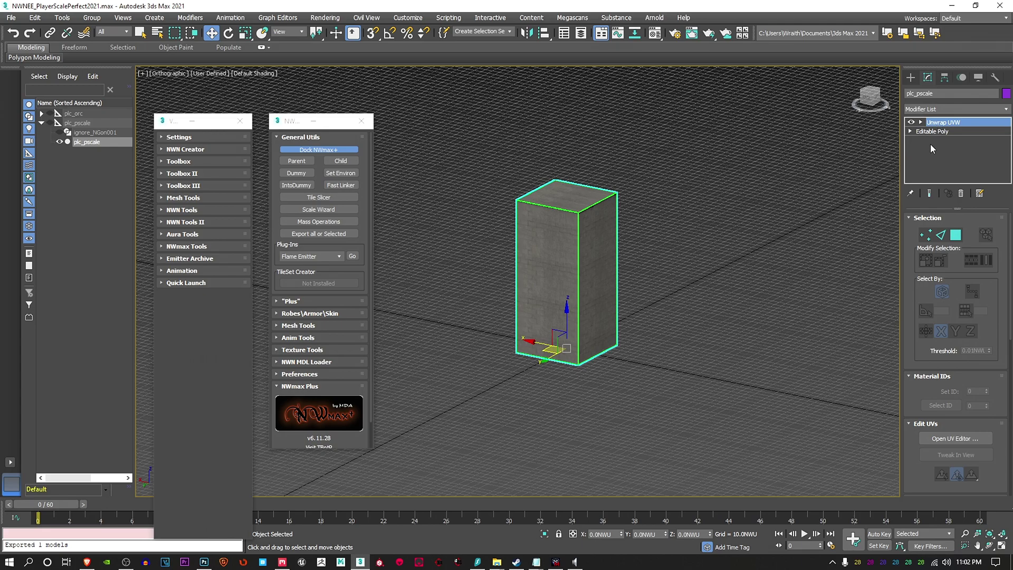
left_click(998, 110)
left_click(971, 52)
scroll(570, 233, "up", 4)
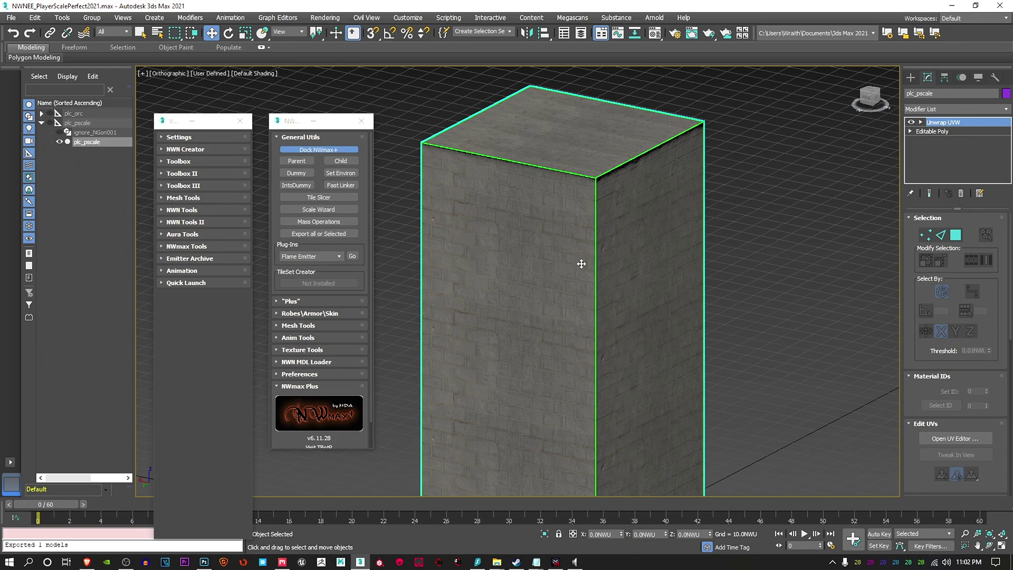
- Switch to Quixel Mixer to view the plc_playerscale brick material, and return to 3ds Max to compare it on the box
left_click(282, 562)
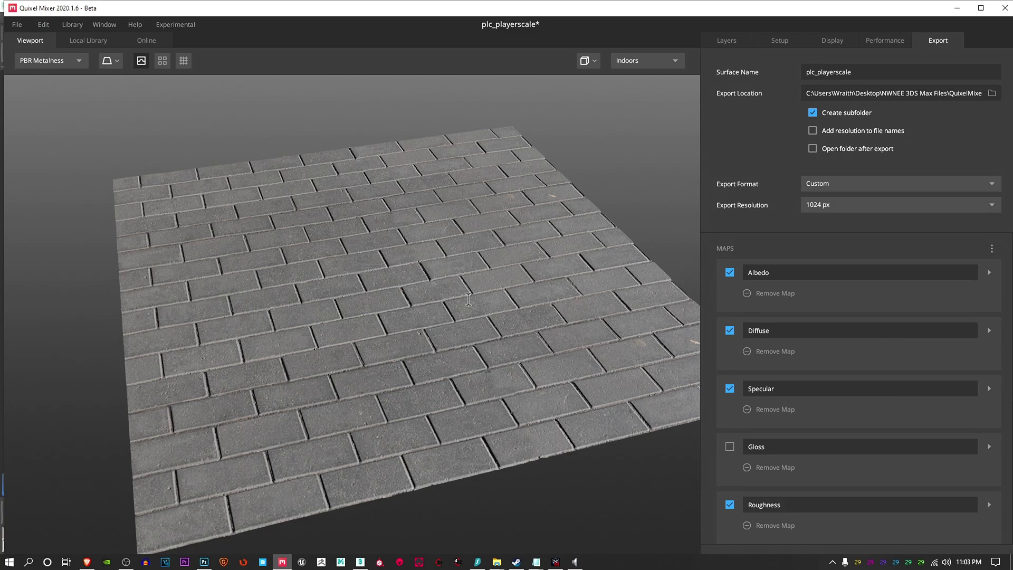
left_click(957, 9)
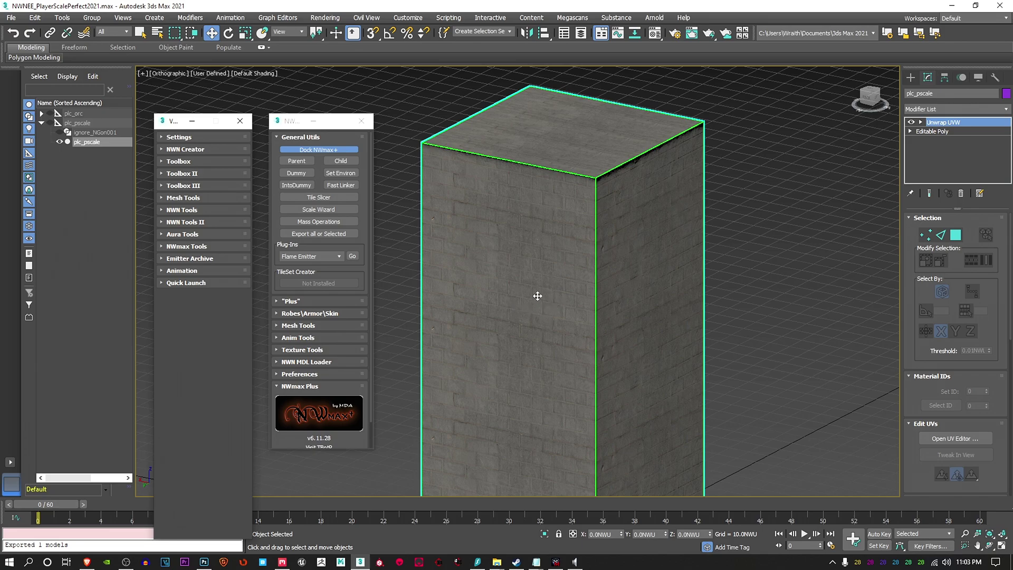
scroll(537, 295, "down", 2)
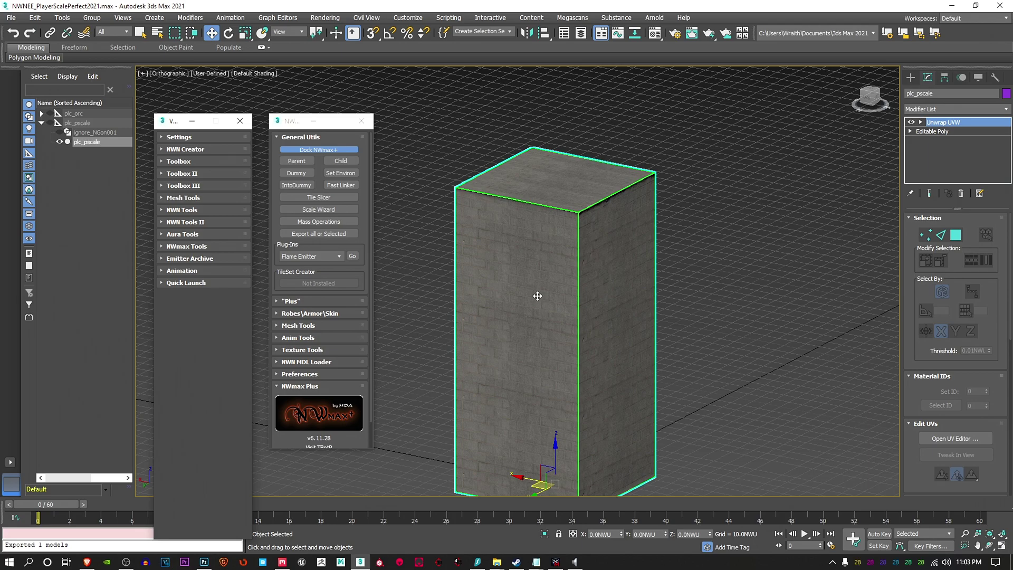
middle_click_drag(677, 332, 691, 260)
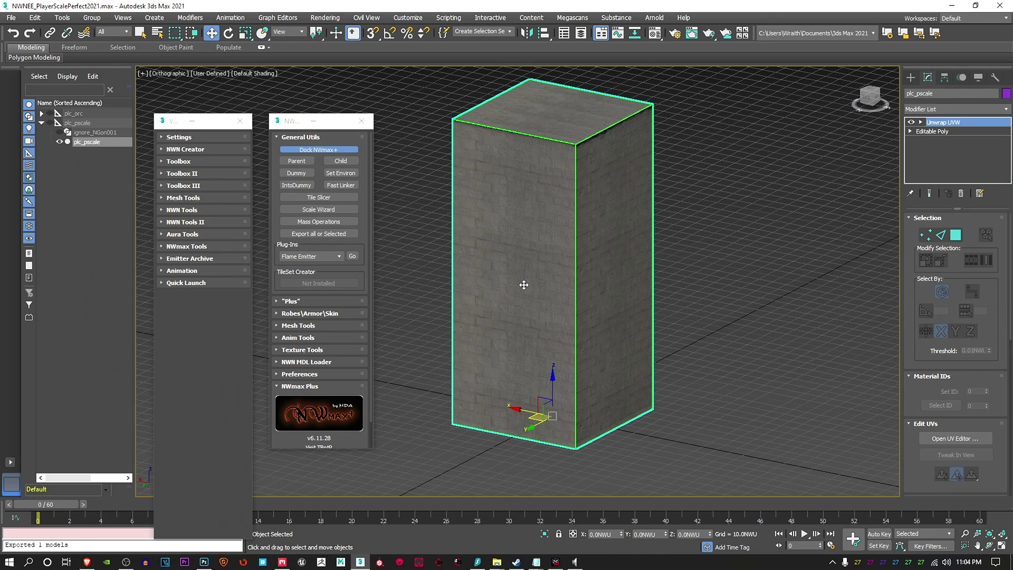
middle_click_drag(704, 280, 685, 308)
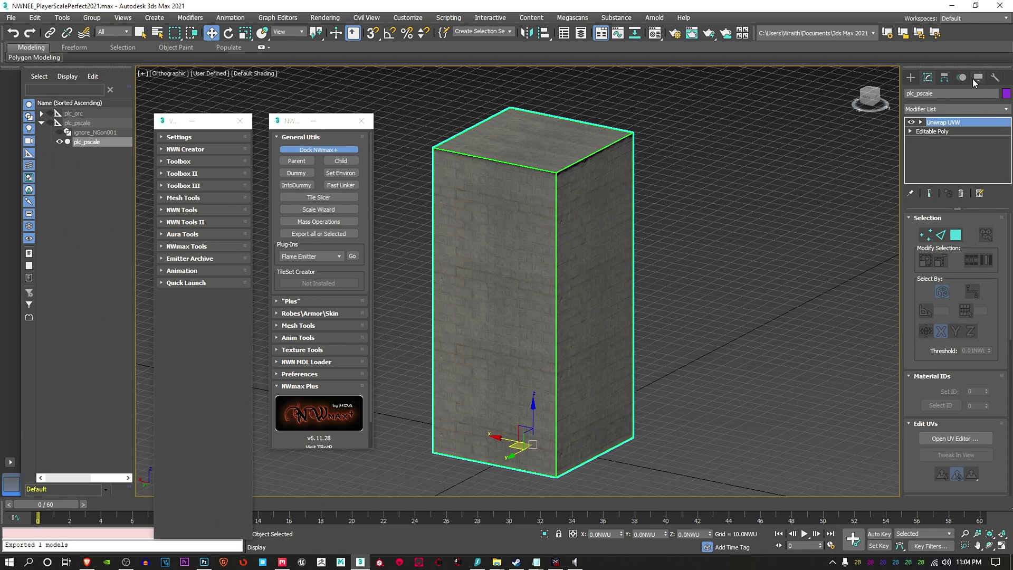
- Show the Neverwinter Nights category of helper objects for creation
left_click(911, 78)
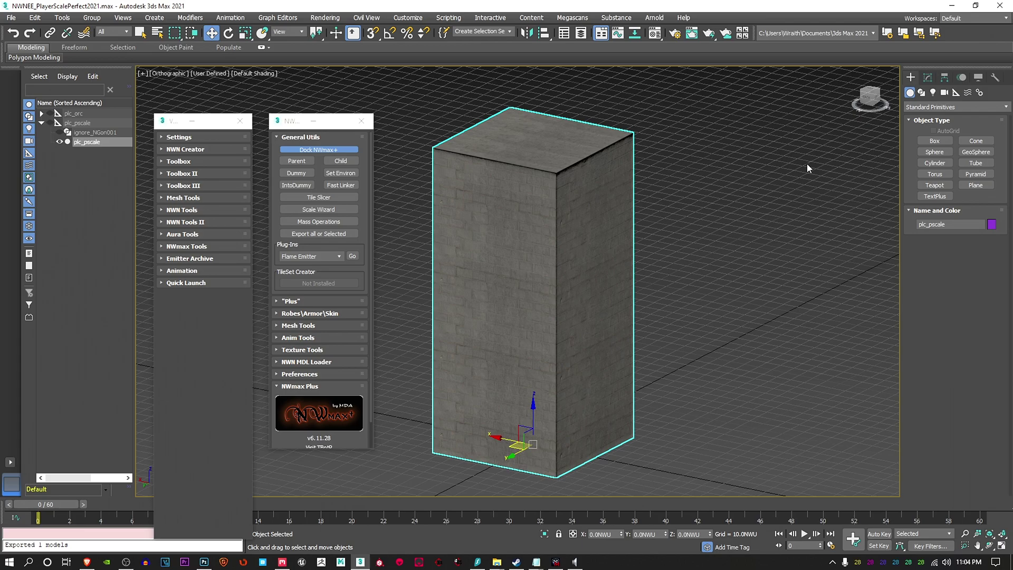
left_click(956, 93)
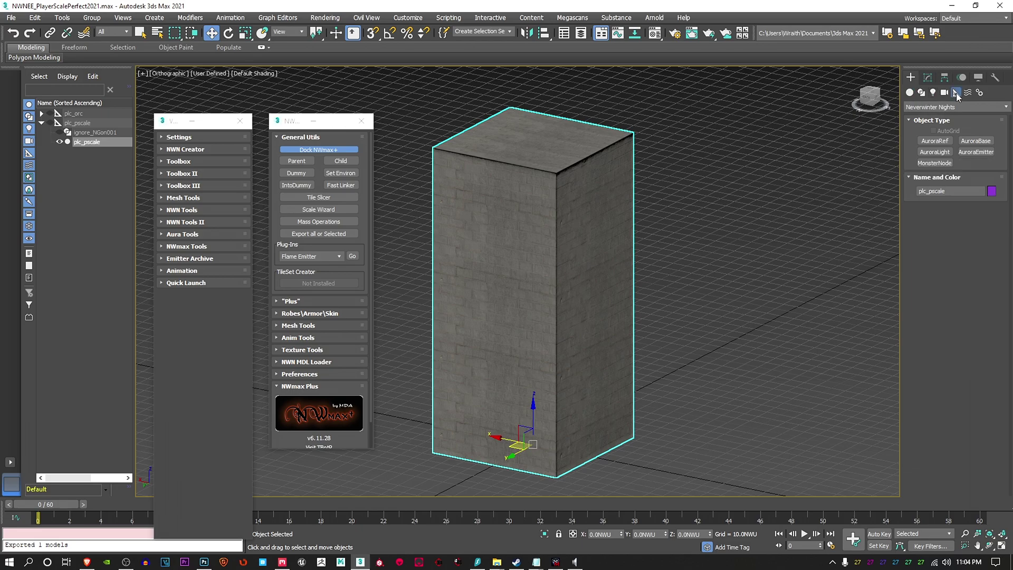
left_click(958, 106)
left_click(951, 117)
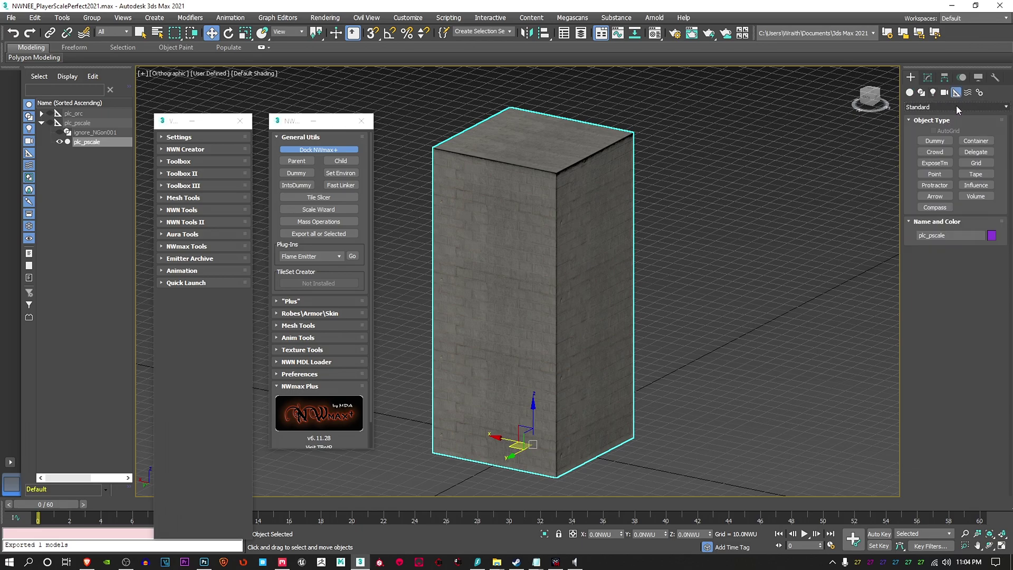
left_click(958, 109)
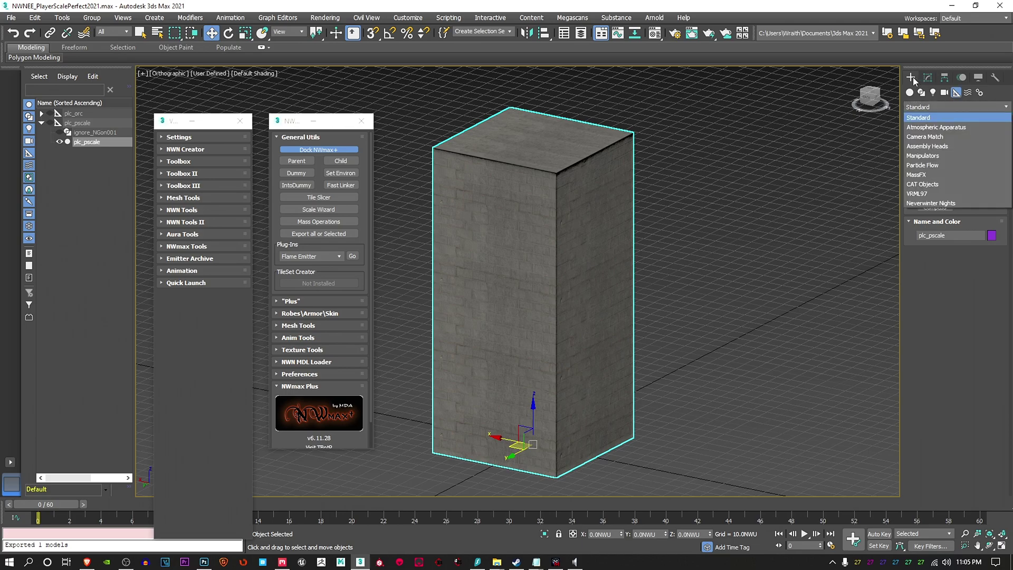
left_click(943, 203)
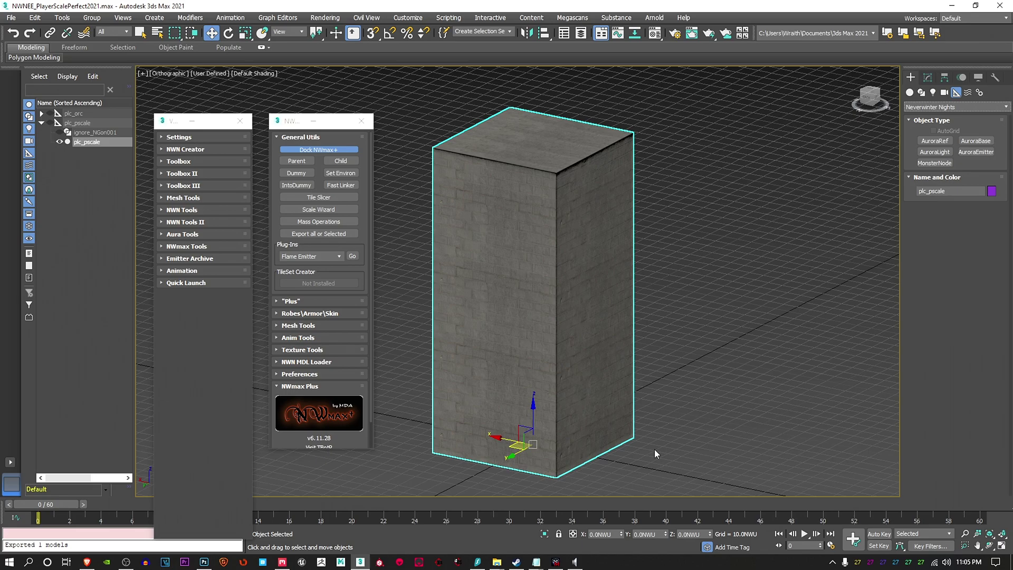
- Delete the existing plc_pscale base helper together with its ignore_NGon001 shape, keeping the box mesh
left_click(94, 132)
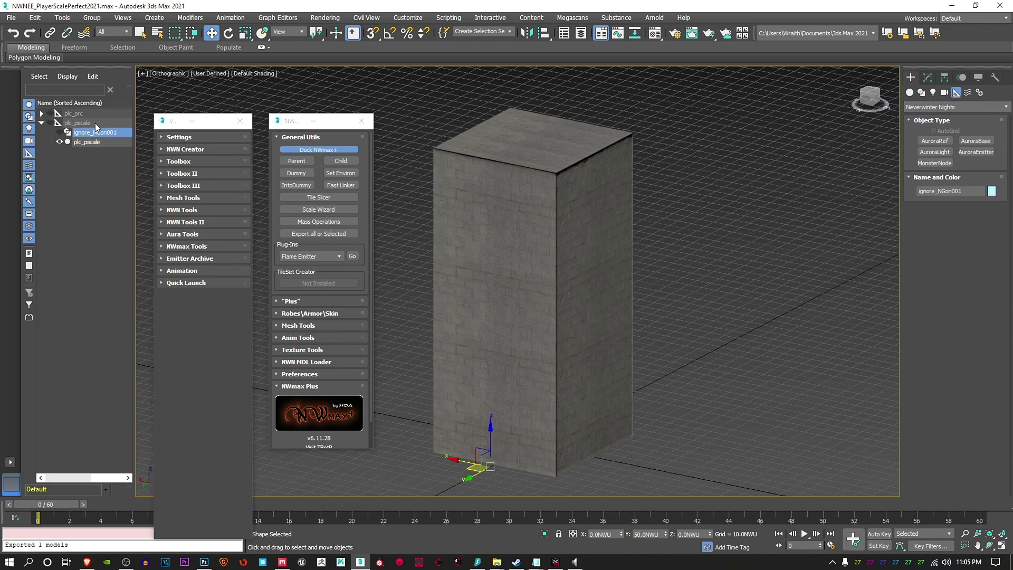
left_click(95, 123, "ctrl")
key("Delete")
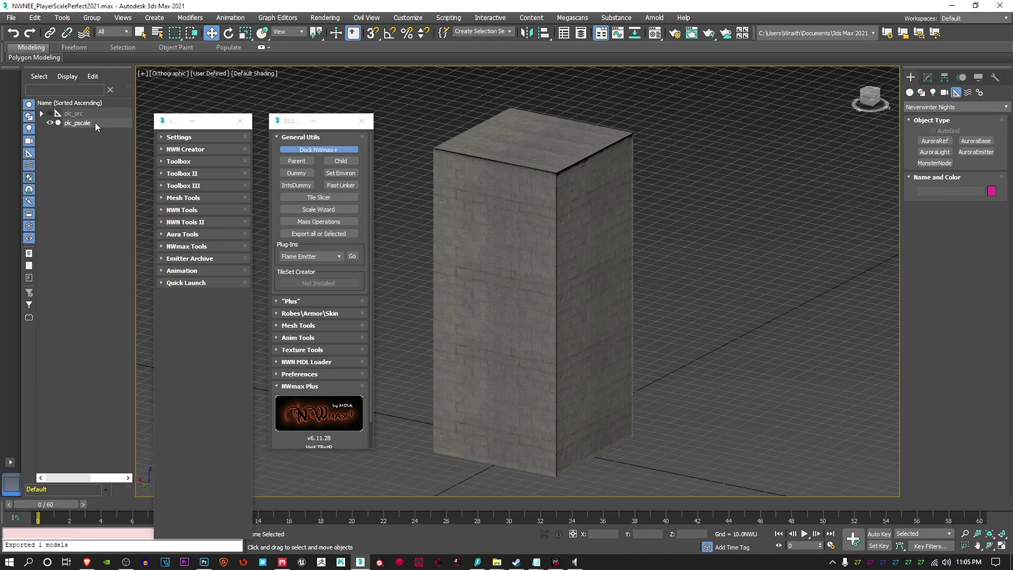
- Place an AuroraBase helper on the grid near the bottom corner of the box
left_click(95, 122)
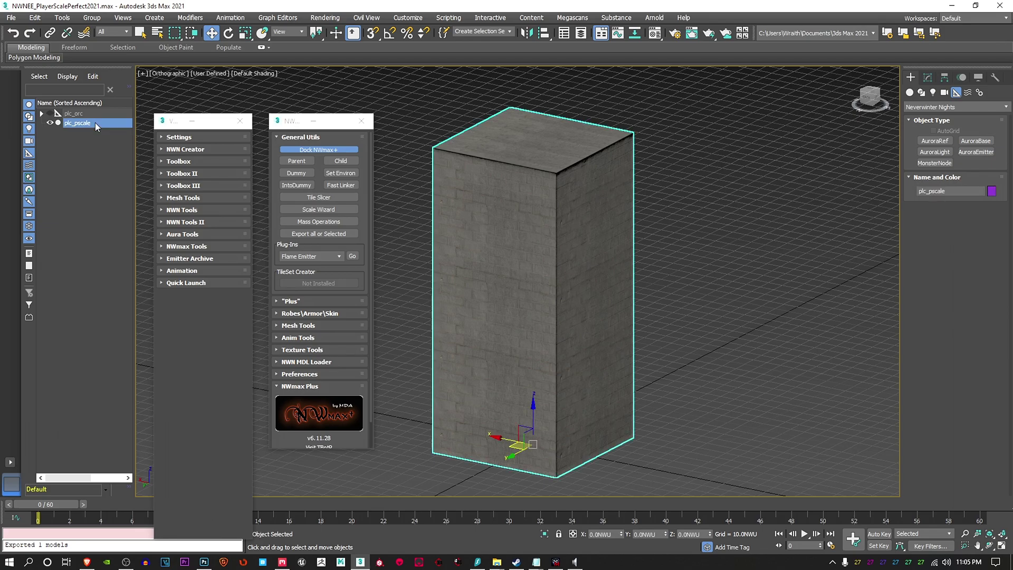
left_click(980, 141)
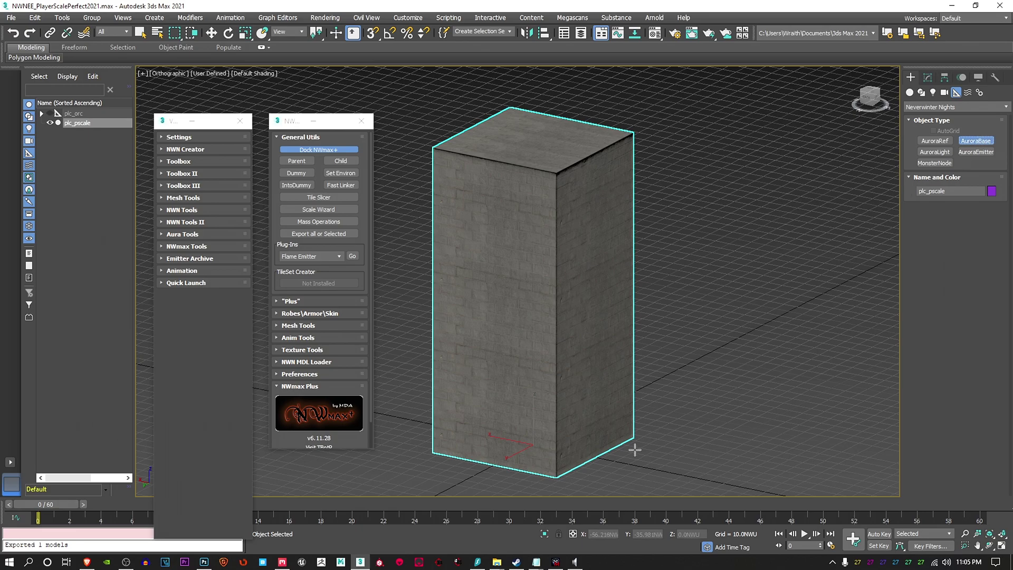
left_click(620, 461)
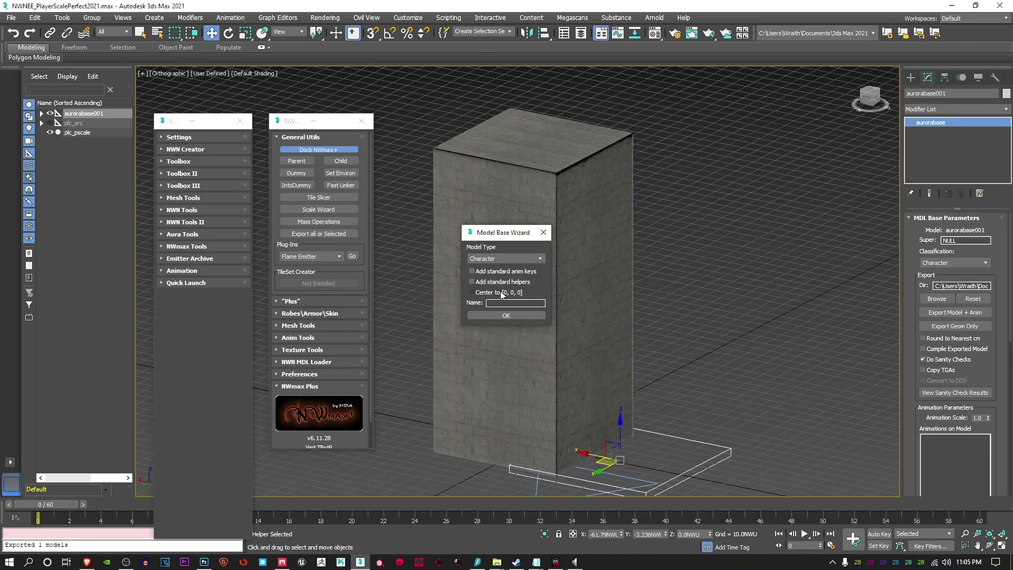
- Configure the model base as type Other, centred to [0, 0, 0], with the name plc_pscale
left_click(502, 258)
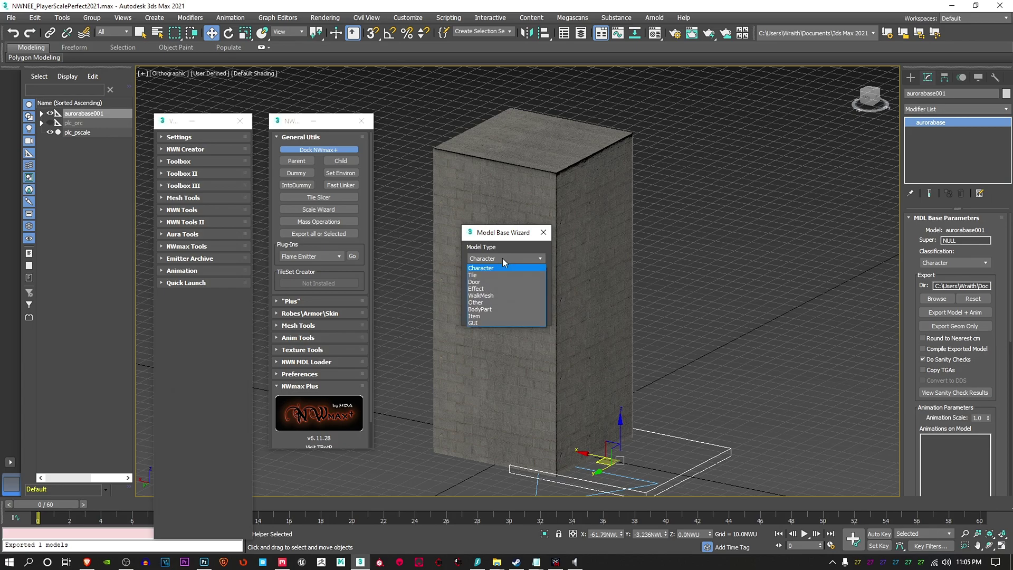
left_click(496, 303)
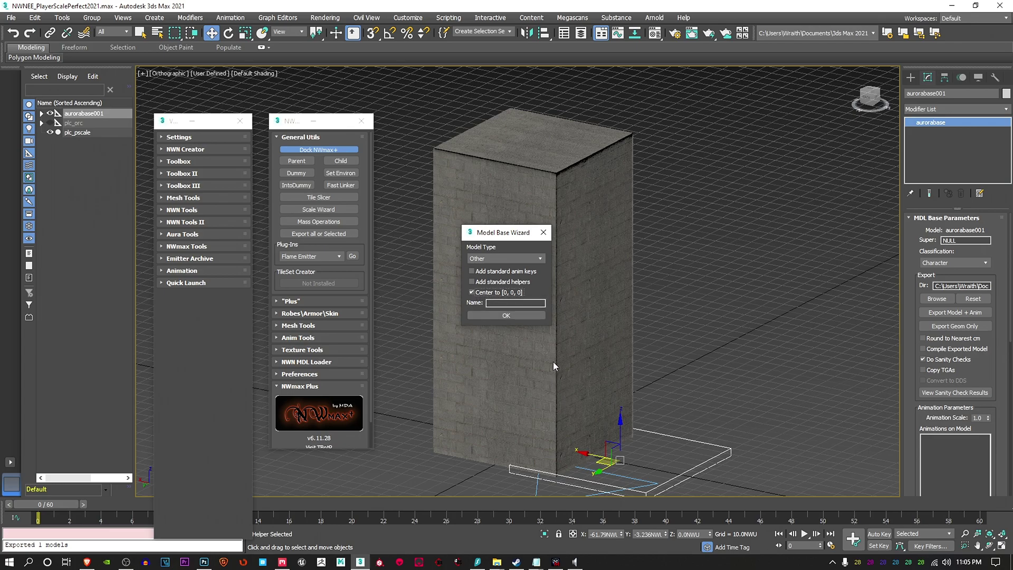
left_click(511, 303)
type("plc_pscale")
left_click(506, 315)
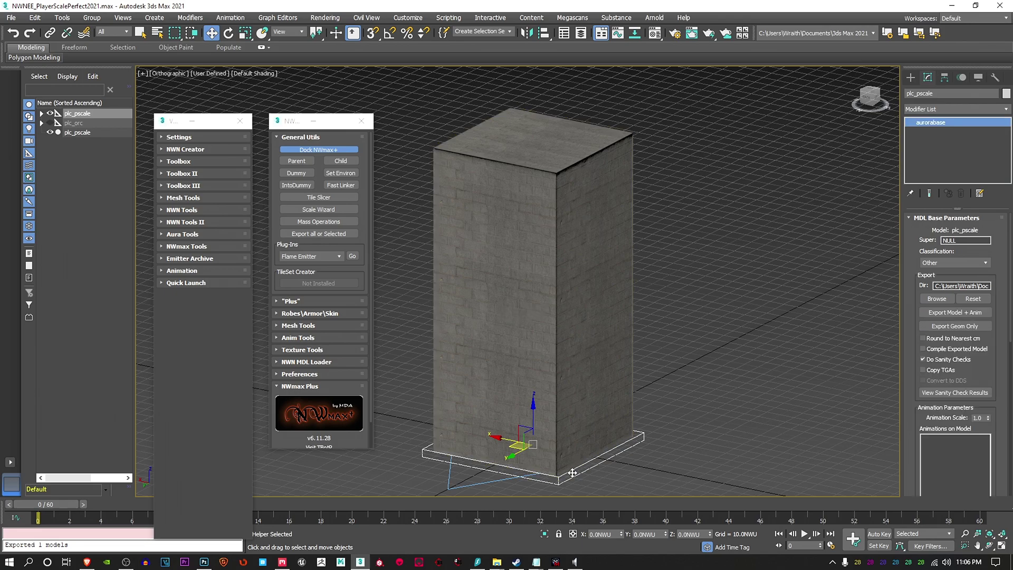
- Parent the plc_pscale box mesh to the plc_pscale base helper
left_click_drag(573, 473, 590, 473)
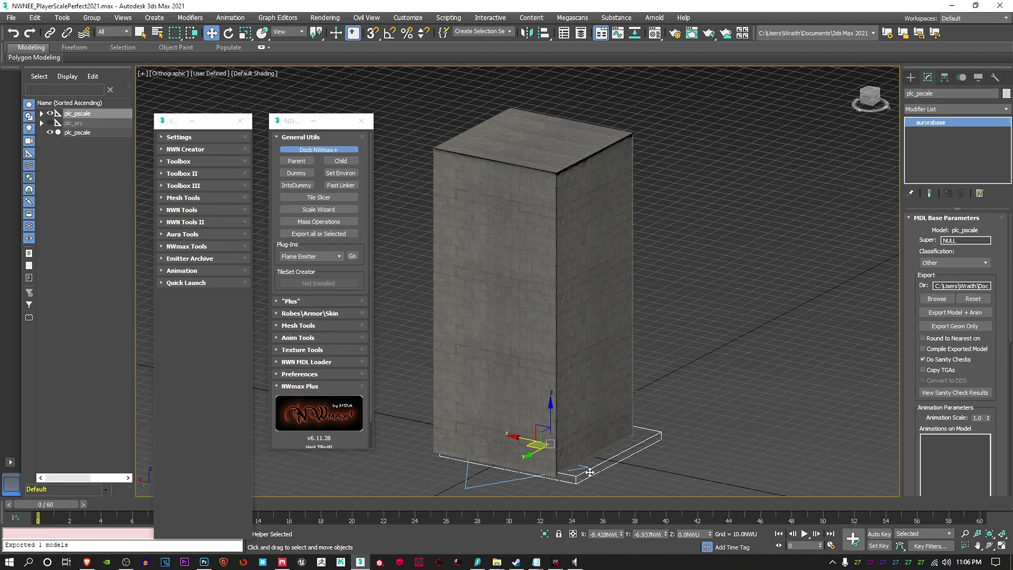
right_click(590, 472)
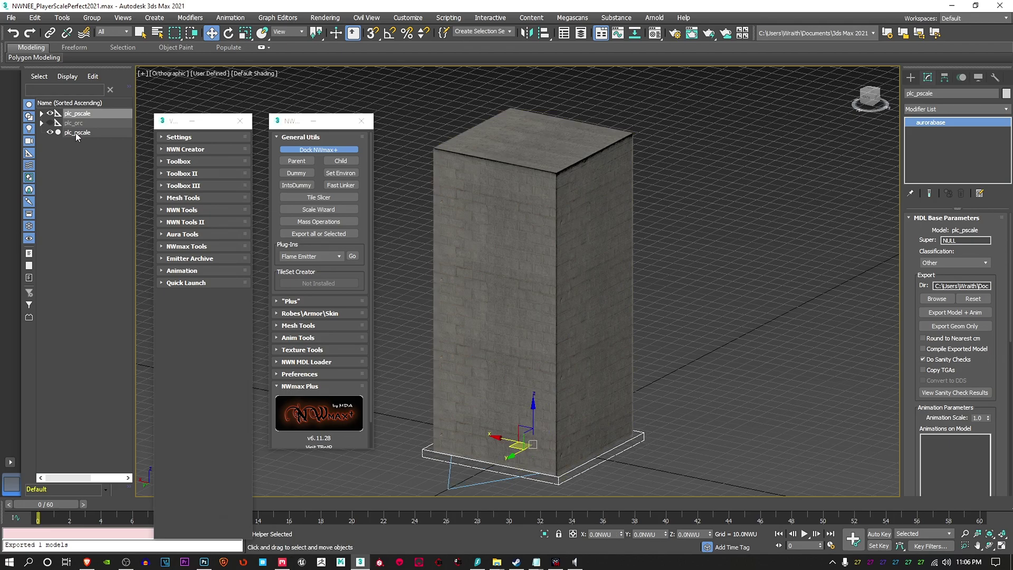
left_click(41, 114)
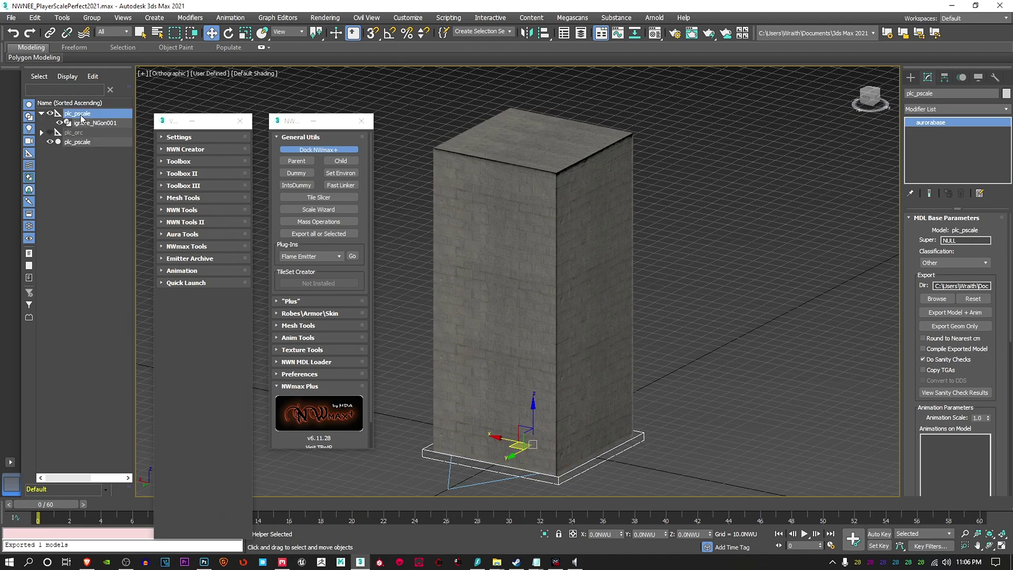
left_click(82, 142)
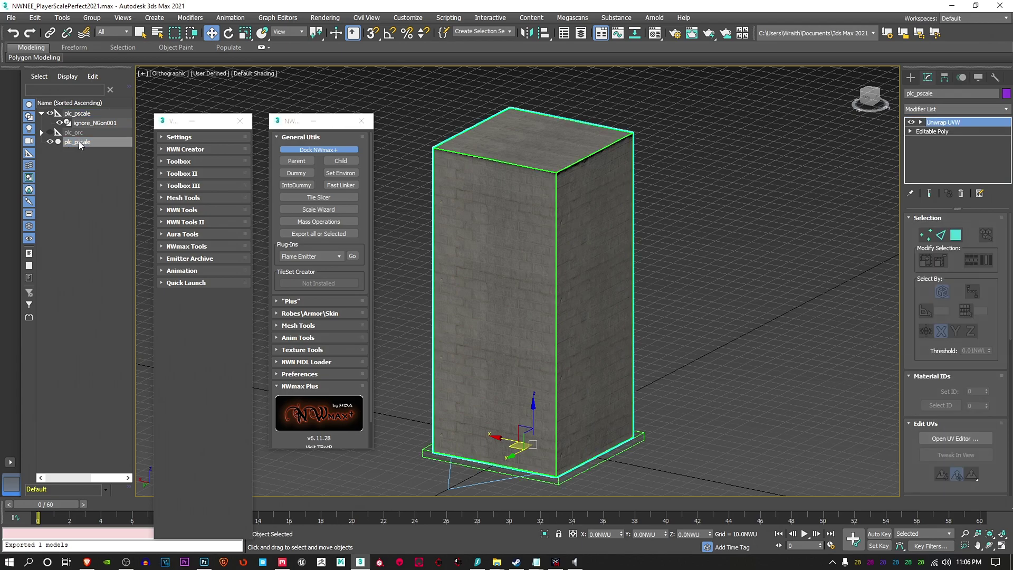
left_click_drag(80, 143, 75, 116)
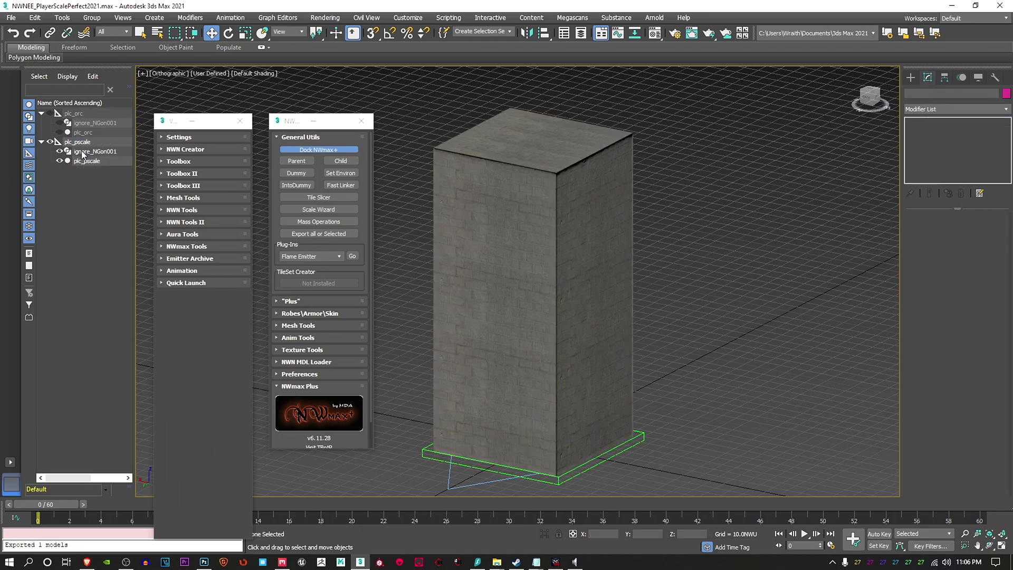
- Test the parent link by moving the plc_pscale base a short distance on the grid, and undo the move
left_click(69, 142)
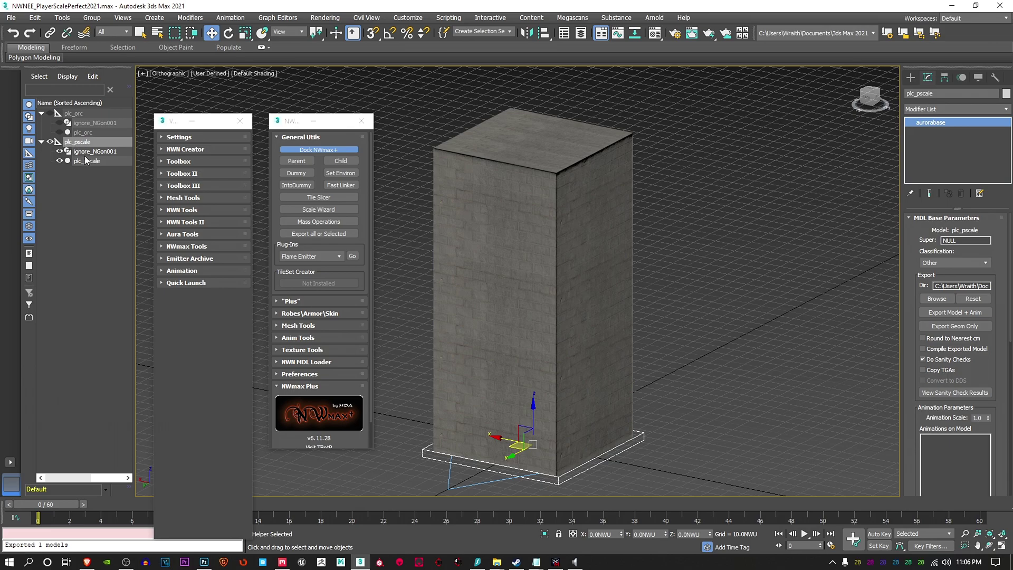
left_click(86, 161)
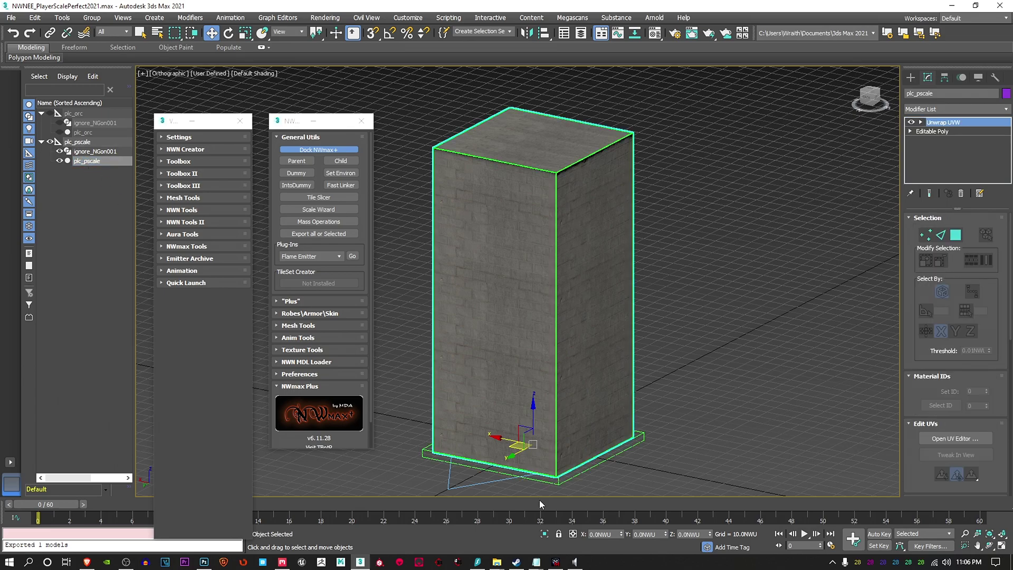
mouse_move(558, 480)
left_mouse_down()
mouse_move(543, 471)
mouse_move(565, 487)
left_mouse_up()
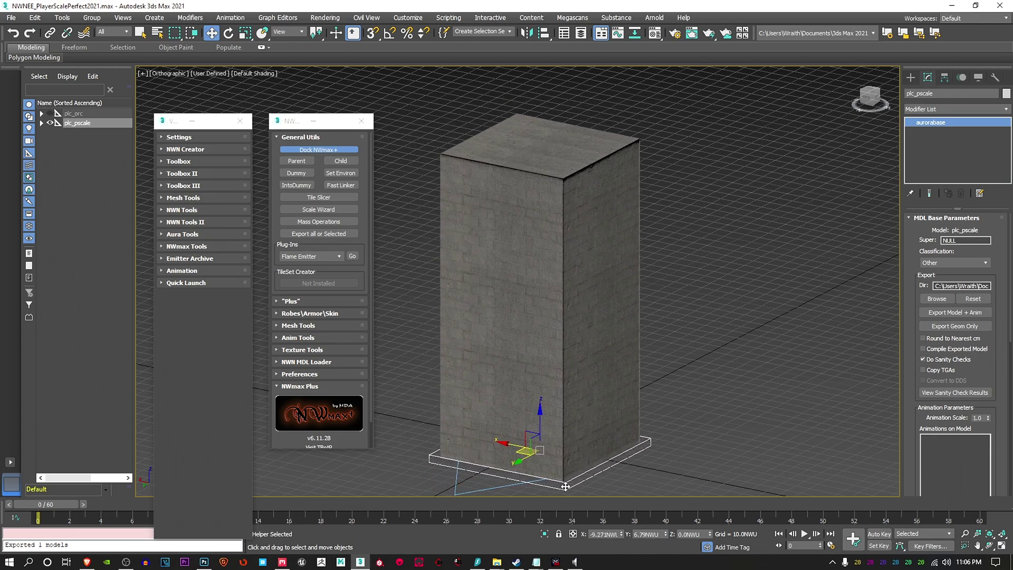
key("ctrl+z")
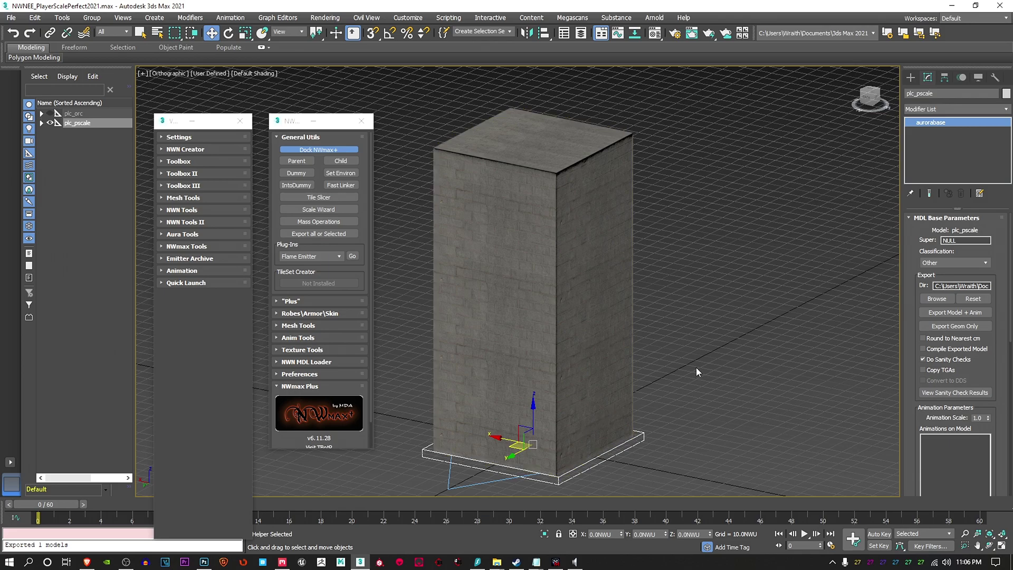
scroll(696, 367, "down", 2)
scroll(645, 357, "down", 2)
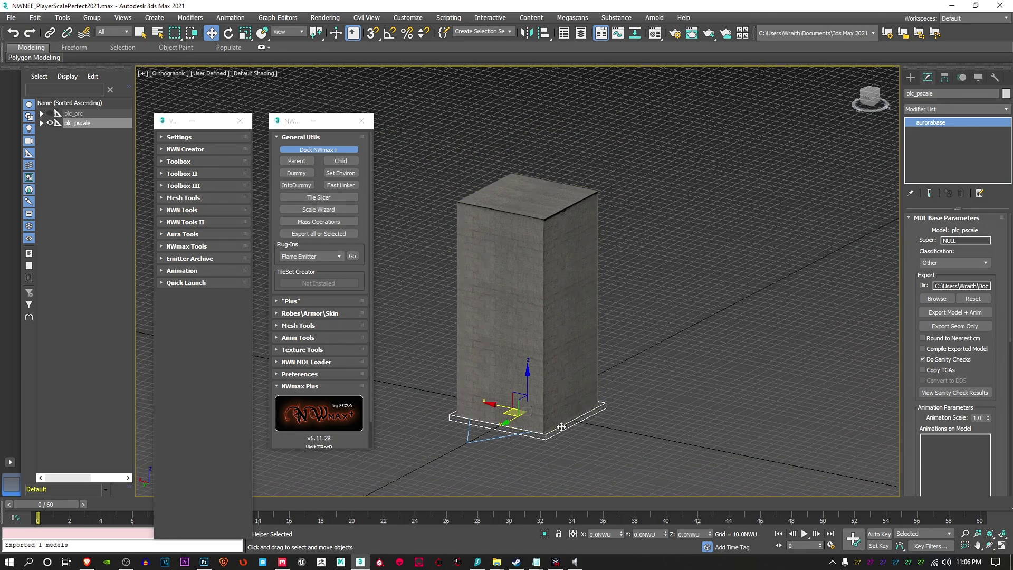
- Open the 02 - Default material in the Material Editor with the plc_pscale box selected, and cancel a reset of that material
left_click(539, 277)
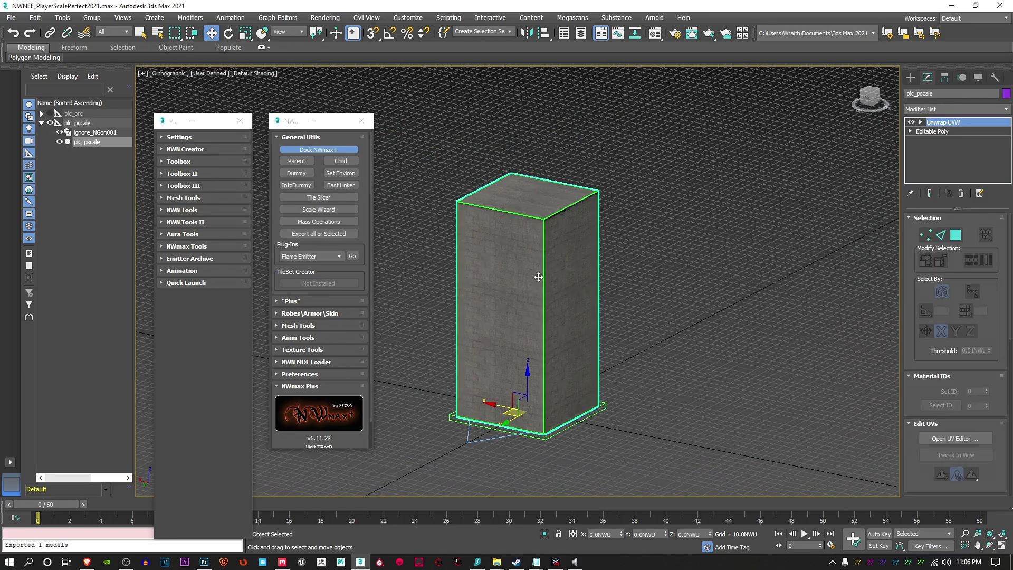
left_click(658, 35)
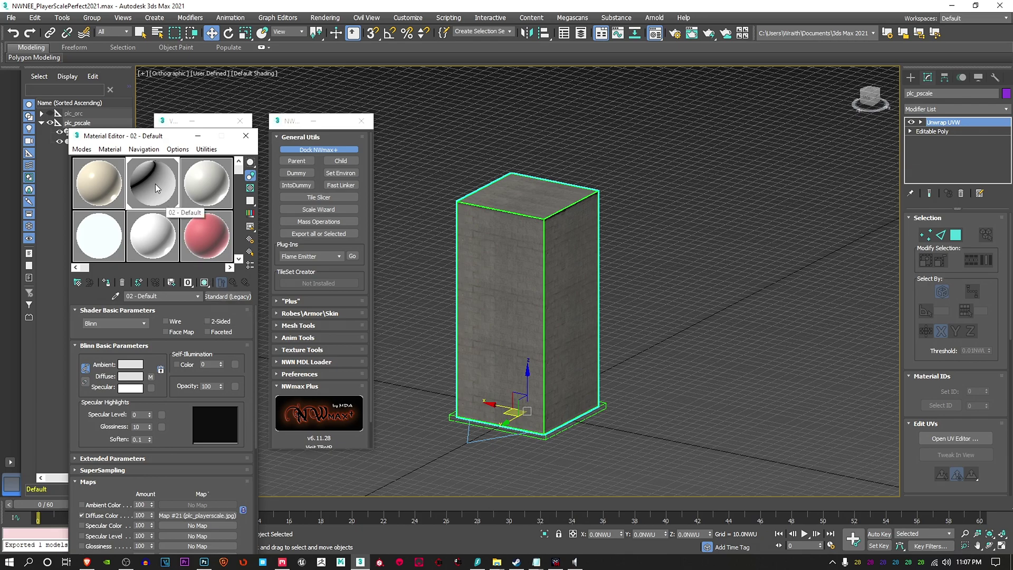
left_click(122, 282)
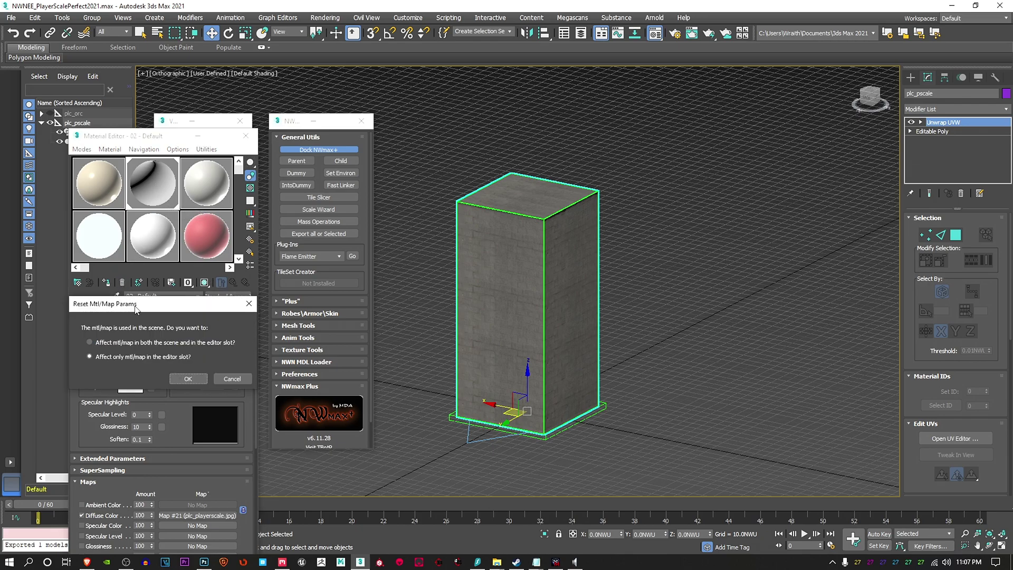
left_click(241, 376)
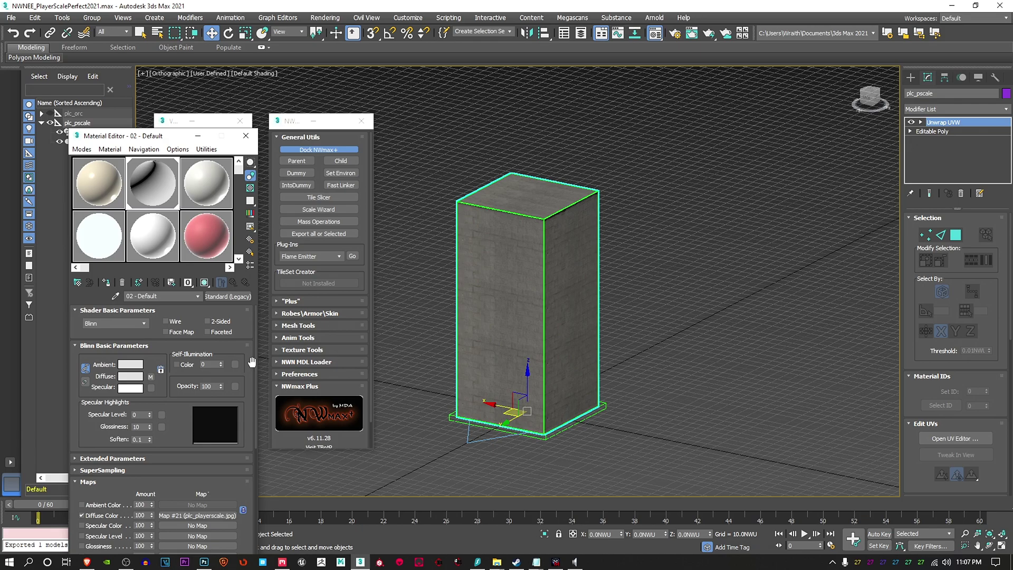
- Examine the diffuse bitmap plc_playerscale.jpg and the list of available map types, including Bitmap, keeping the current type
left_click(151, 376)
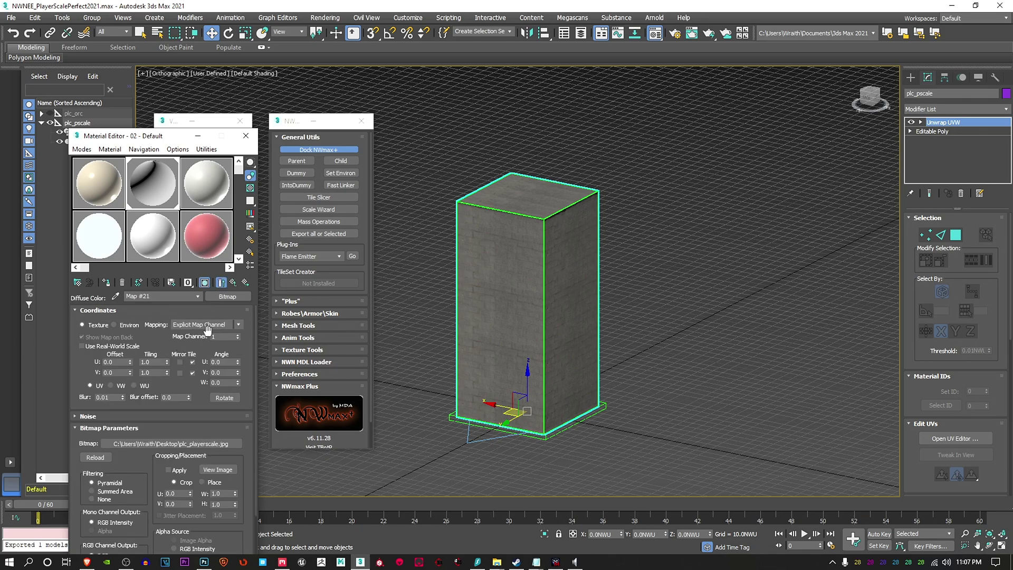
left_click(226, 296)
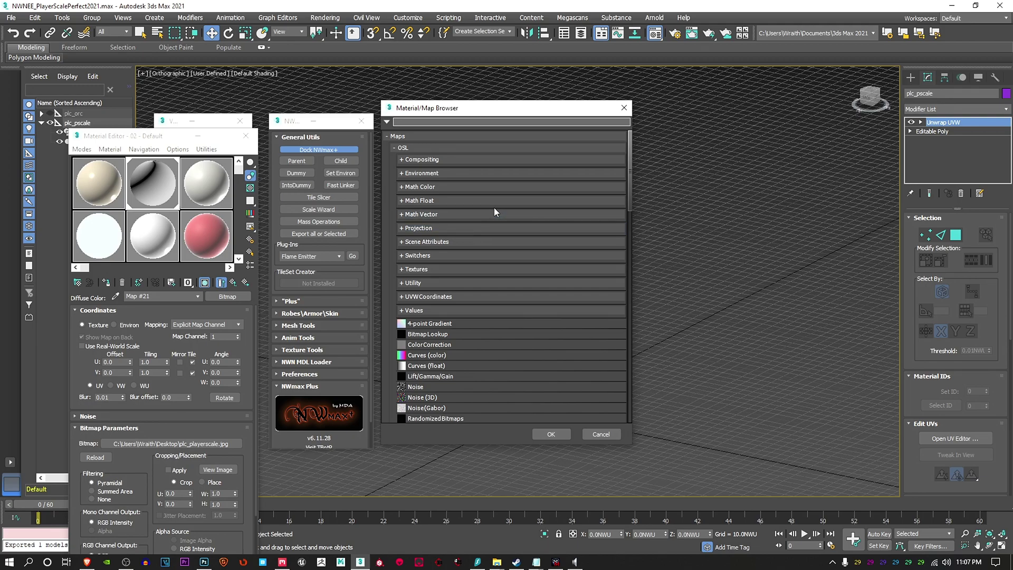
scroll(478, 313, "down", 5)
scroll(477, 312, "down", 7)
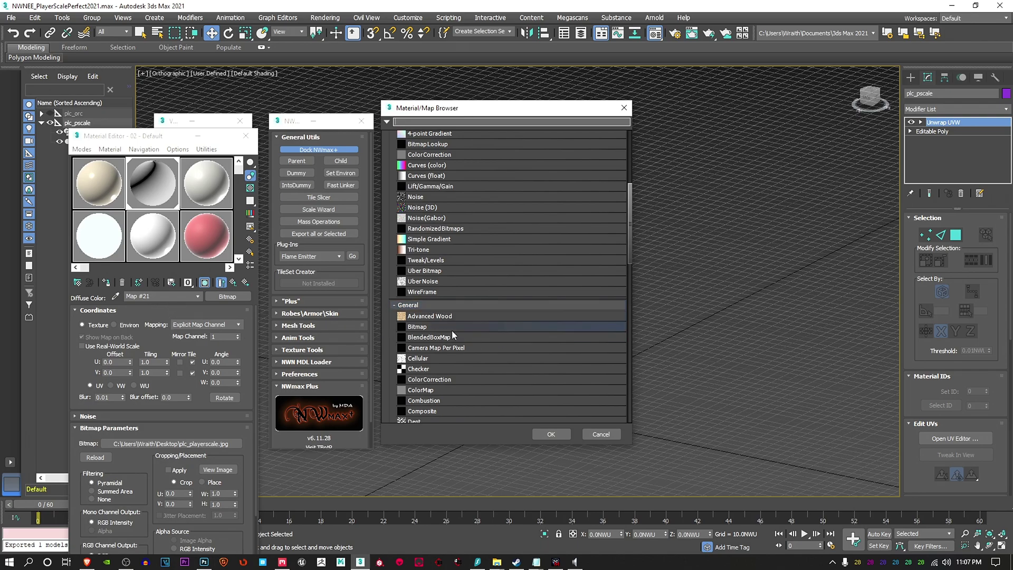
scroll(490, 329, "down", 2)
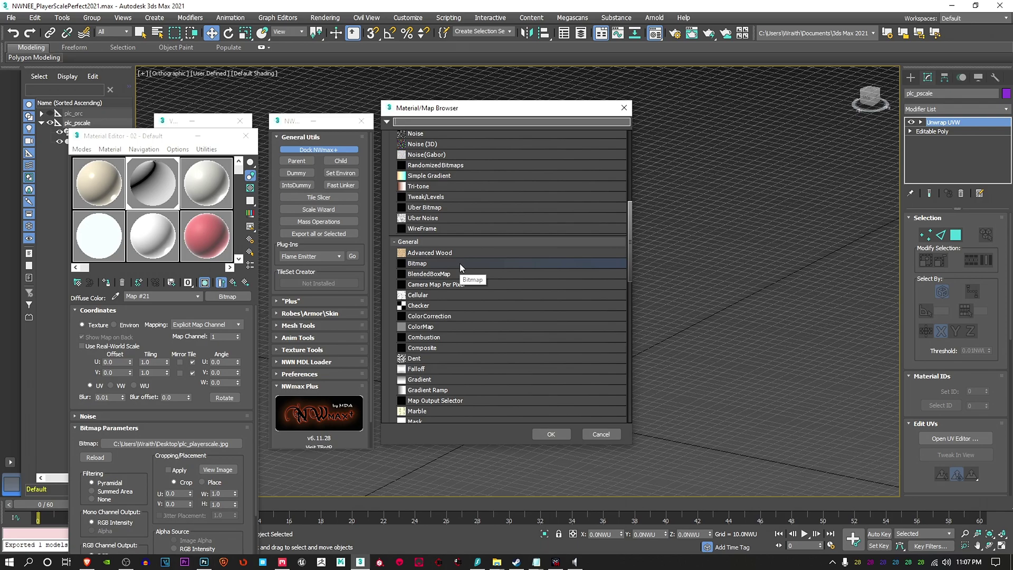
scroll(515, 325, "down", 3)
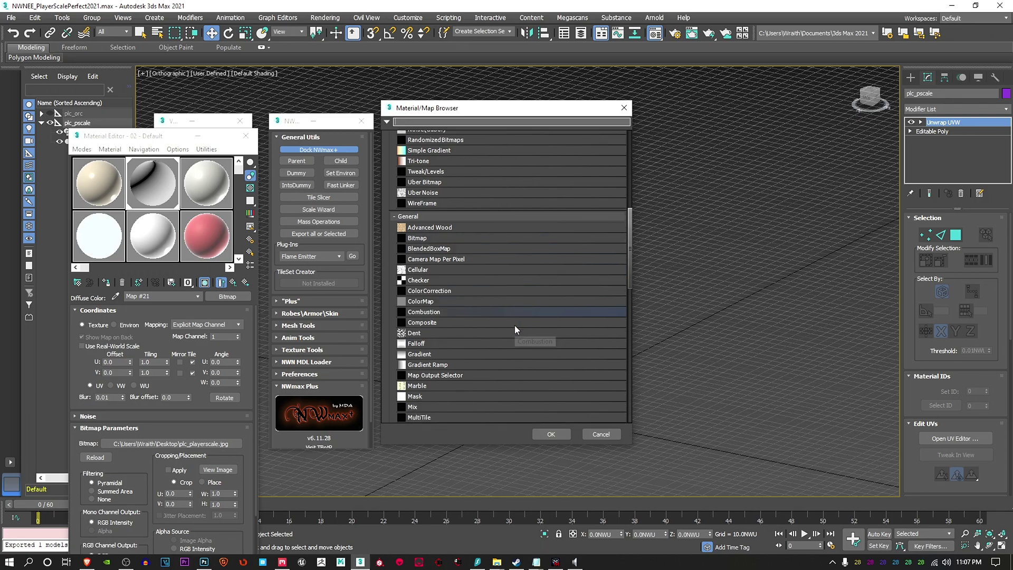
scroll(514, 325, "down", 1)
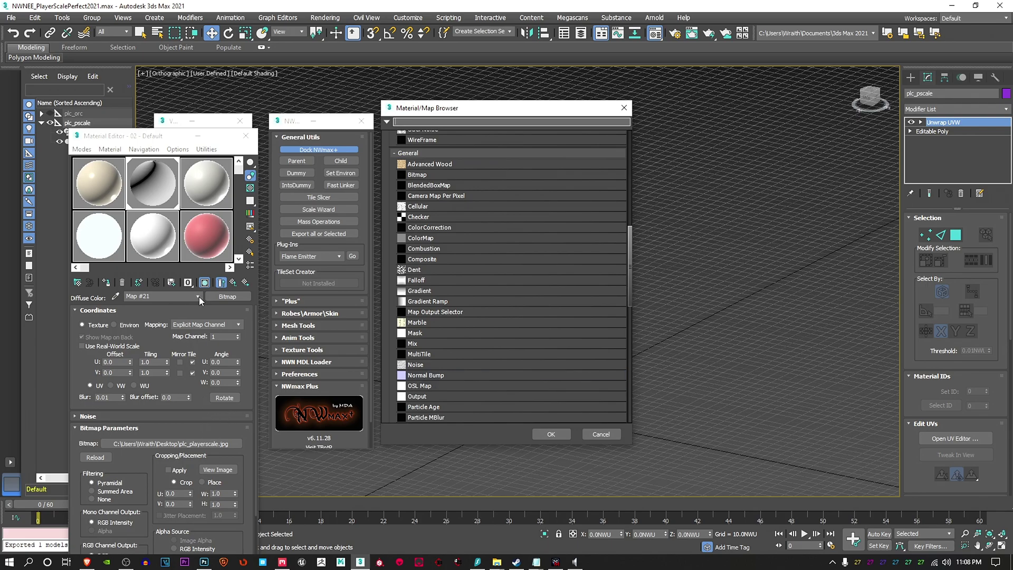
left_click(600, 435)
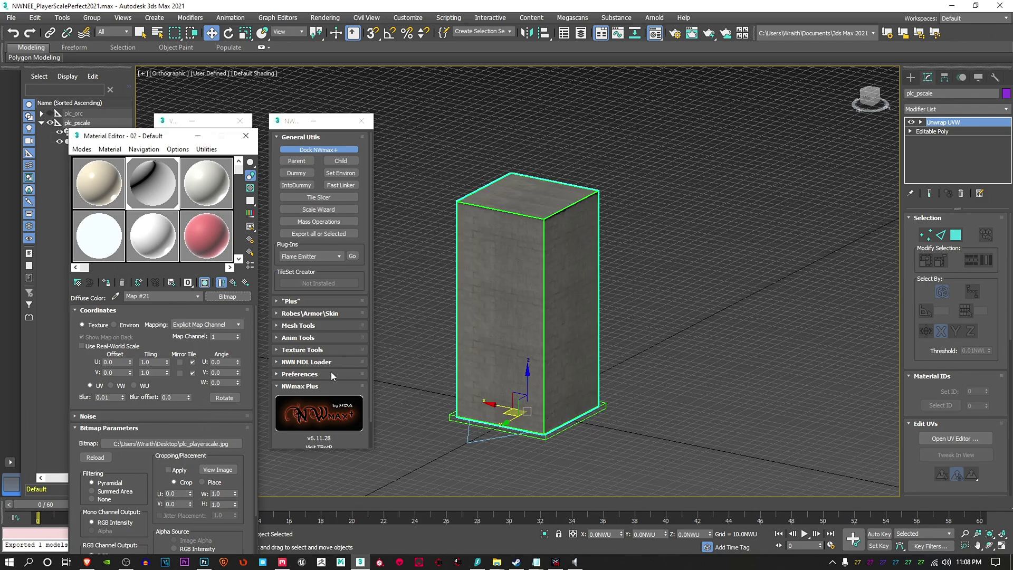
- Set the blur of the bump's normal map plc_playerscale_n.jpg to 0.01 in the 02 - Default material, and close the Material Editor
left_click(196, 296)
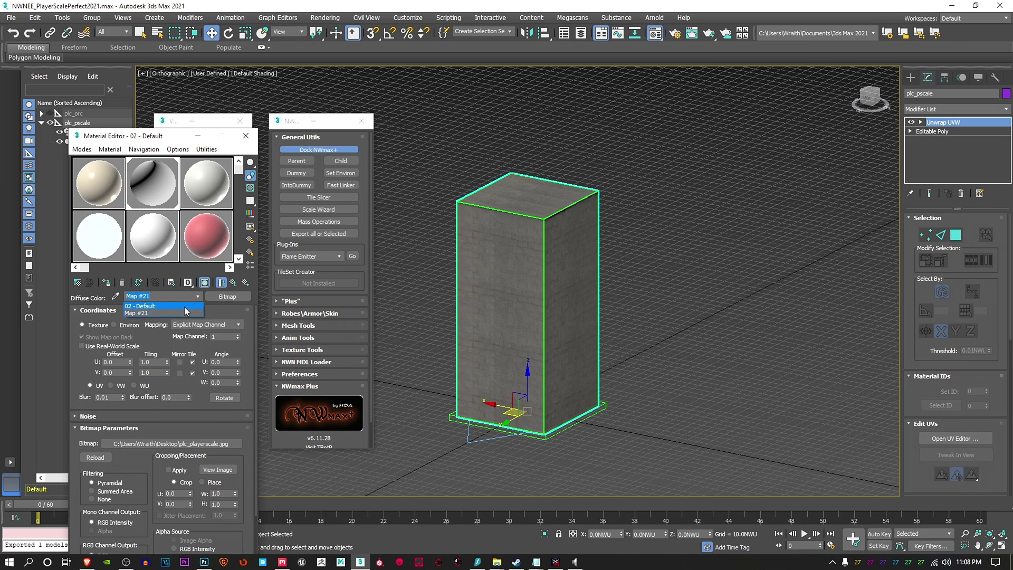
left_click(185, 306)
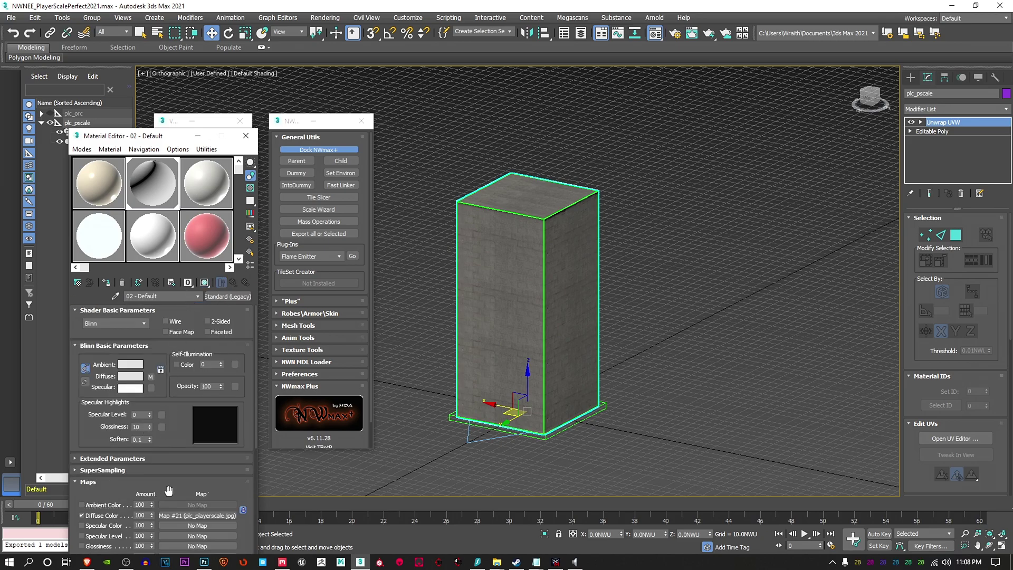
scroll(168, 490, "down", 3)
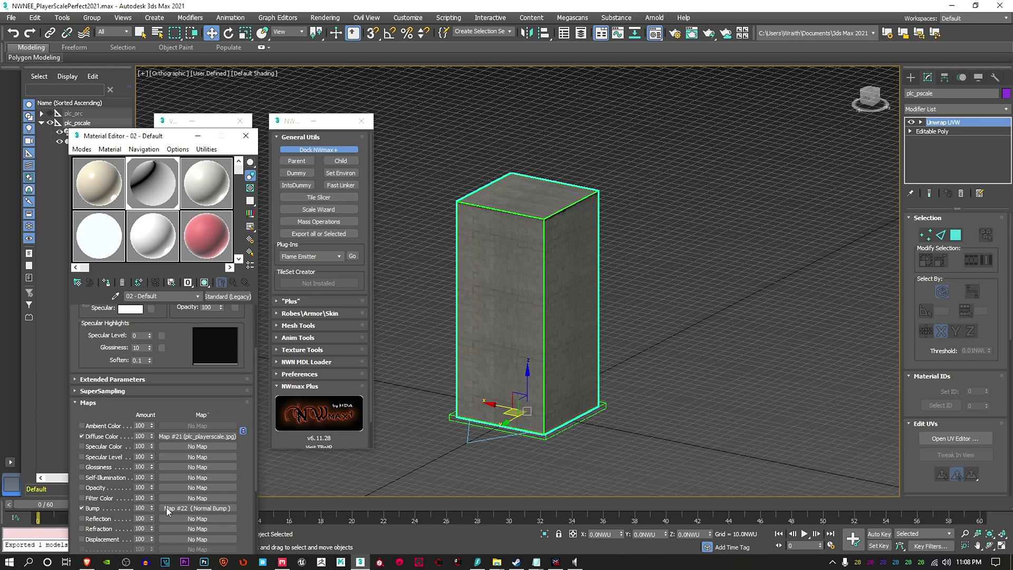
left_click(203, 509)
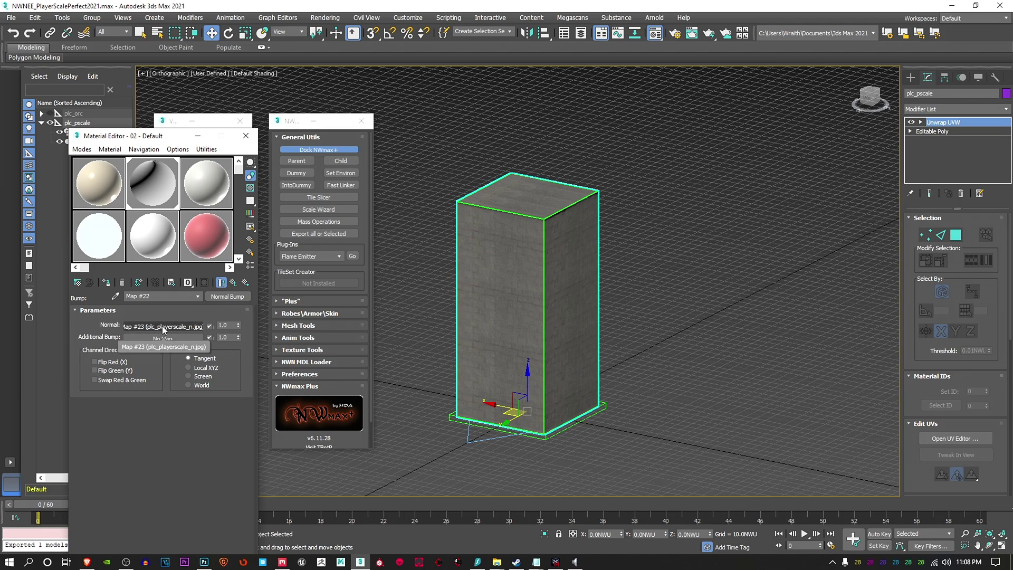
left_click(199, 296)
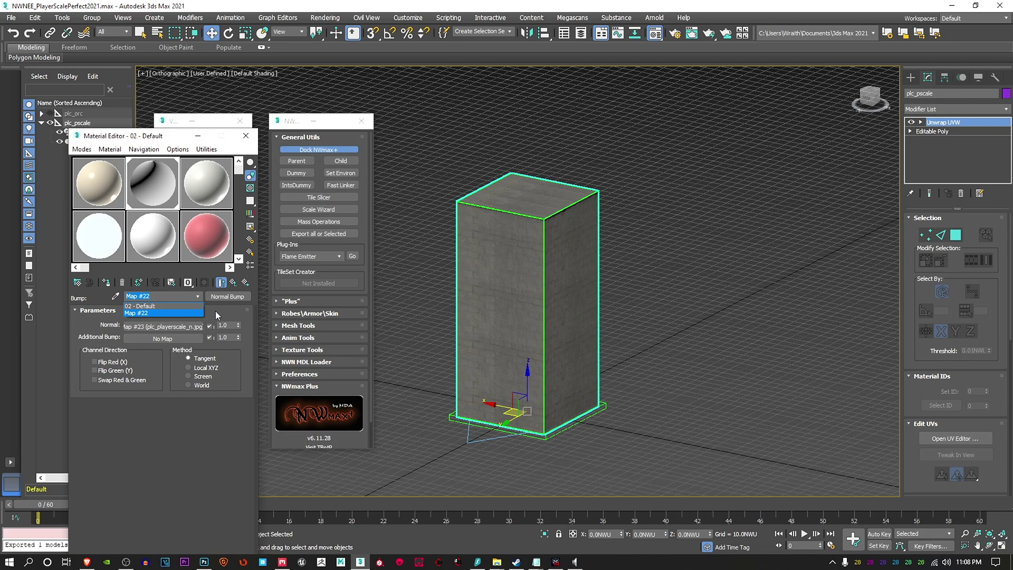
left_click(218, 312)
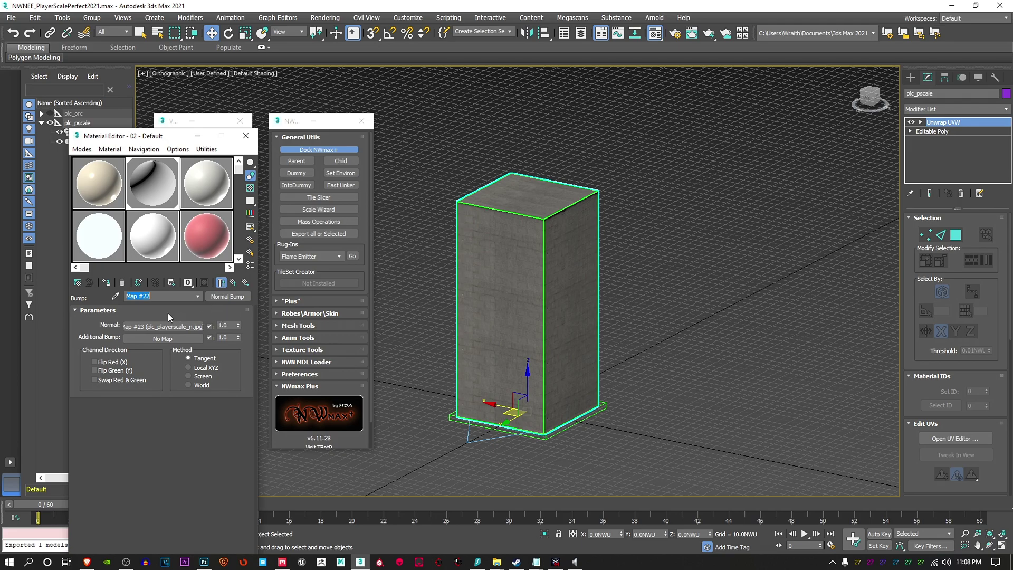
left_click(169, 329)
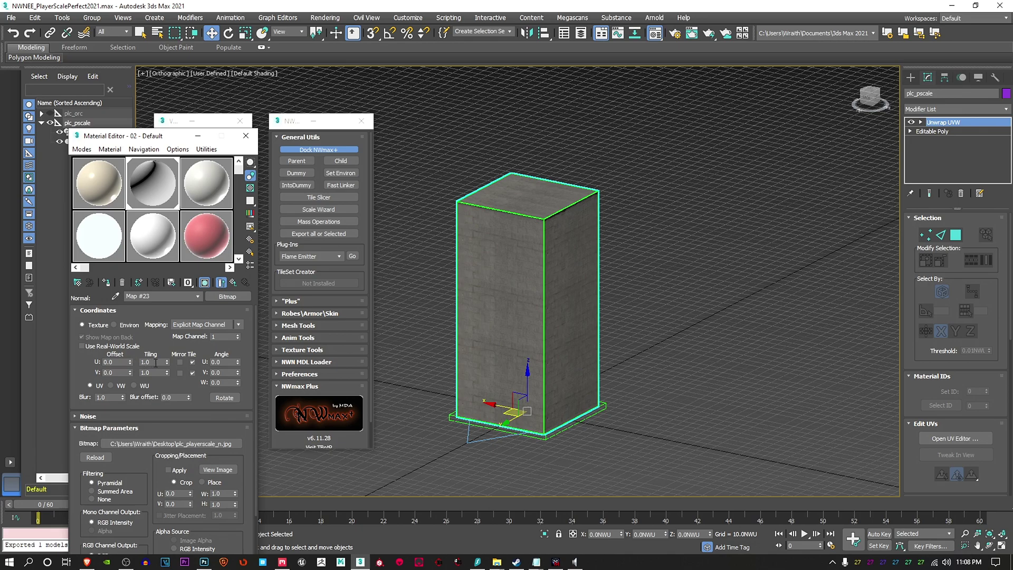
double_click(107, 397)
type("0.01")
left_click(246, 136)
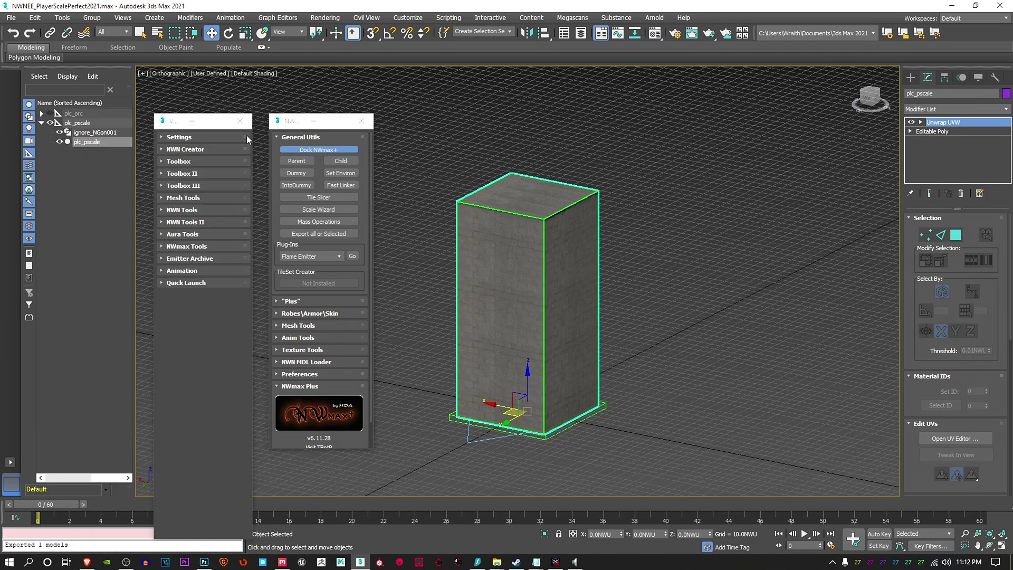
- Export the plc_pscale base together with its ignore_NGon001 and plc_pscale children using the NWmax export of selected objects
left_click(326, 137)
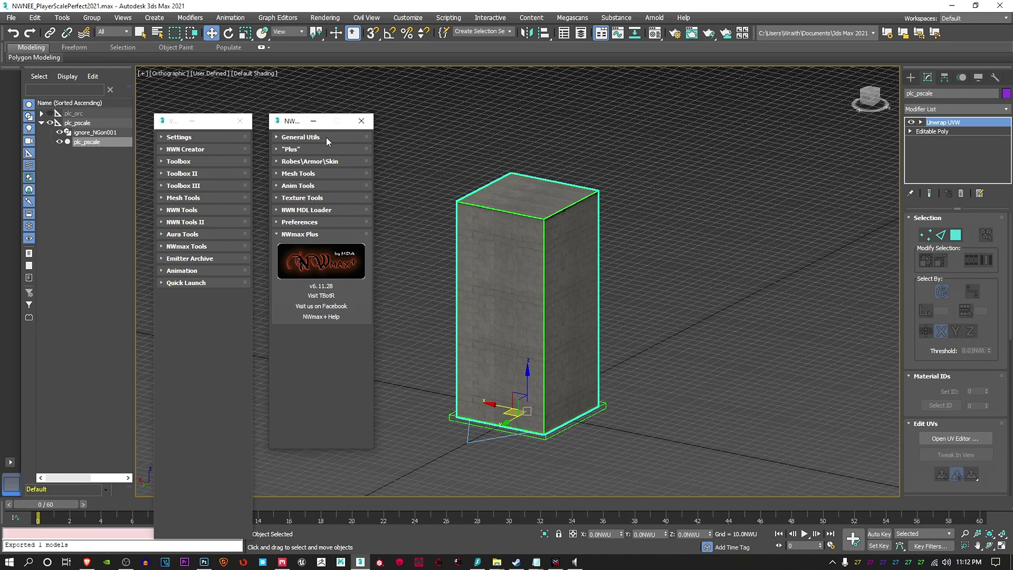
left_click(280, 138)
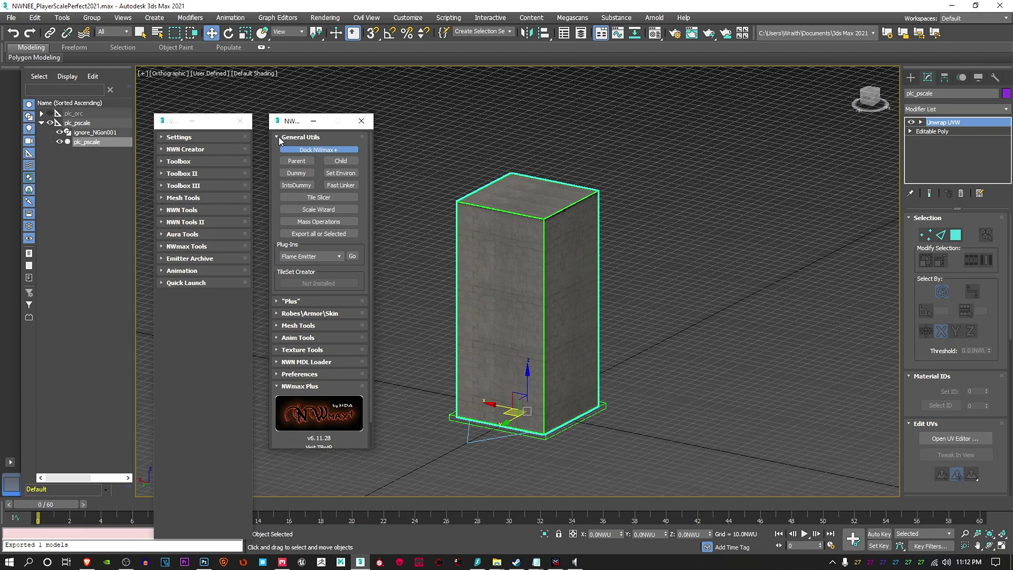
left_click(81, 123)
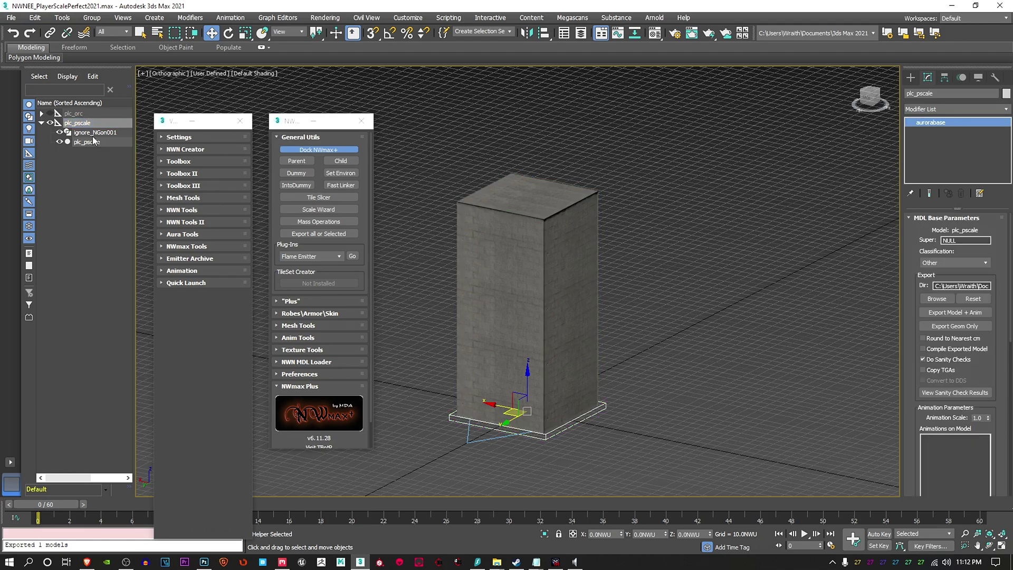
left_click(93, 141, "shift")
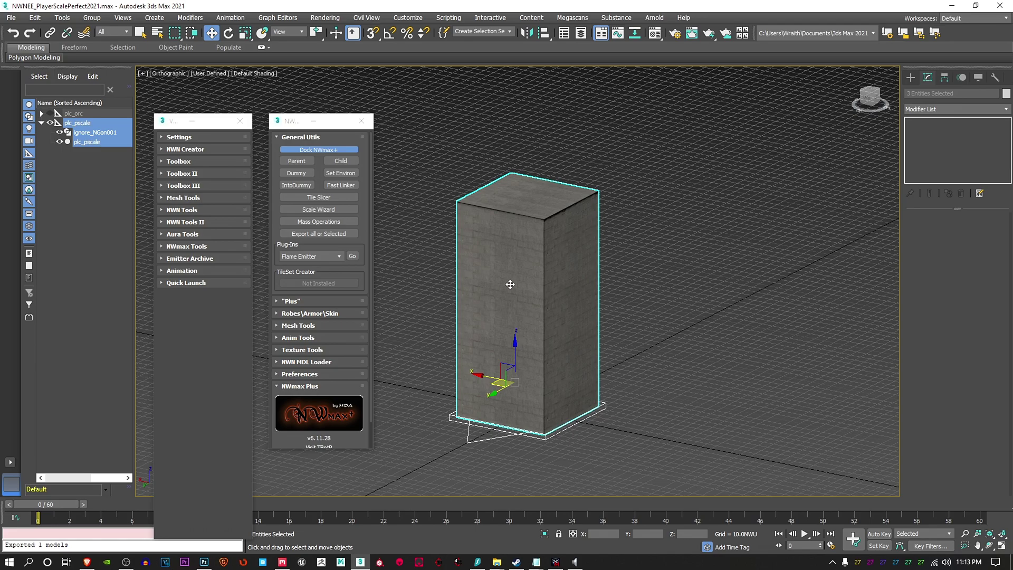
left_click(343, 234)
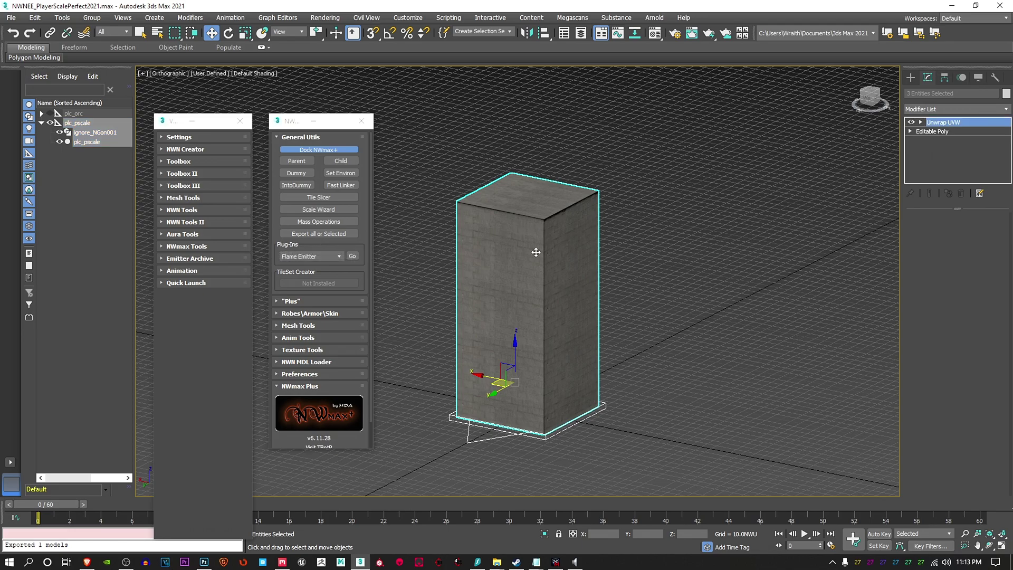
- Examine the display, creation, utility, motion and hierarchy options available for the plc_pscale mesh
left_click(979, 77)
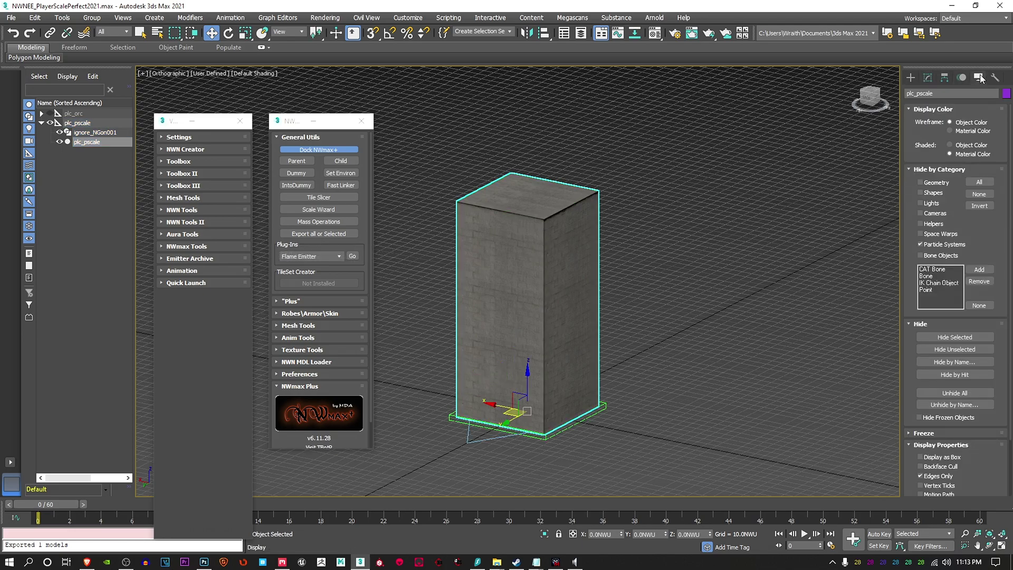
left_click(911, 78)
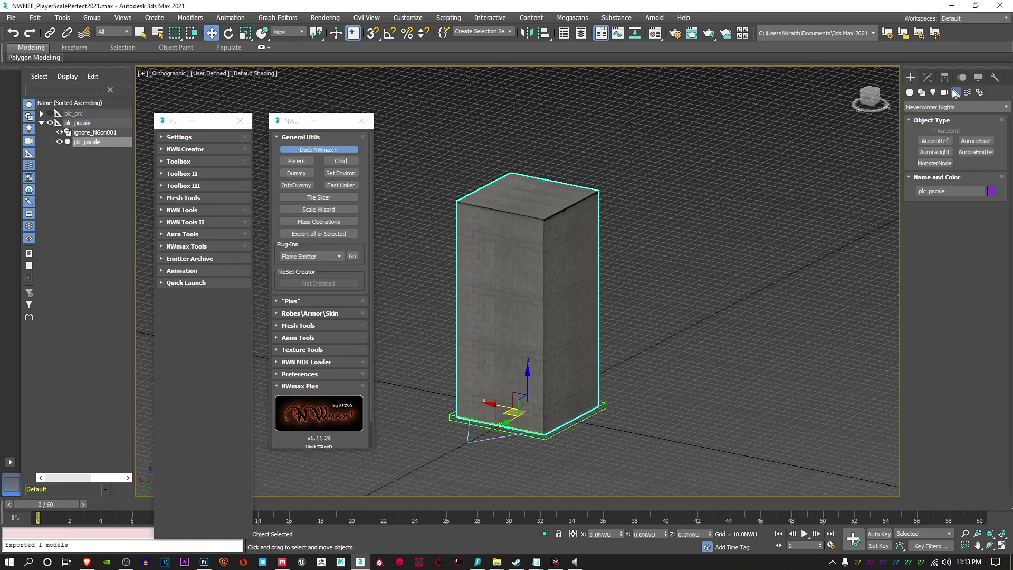
left_click(995, 77)
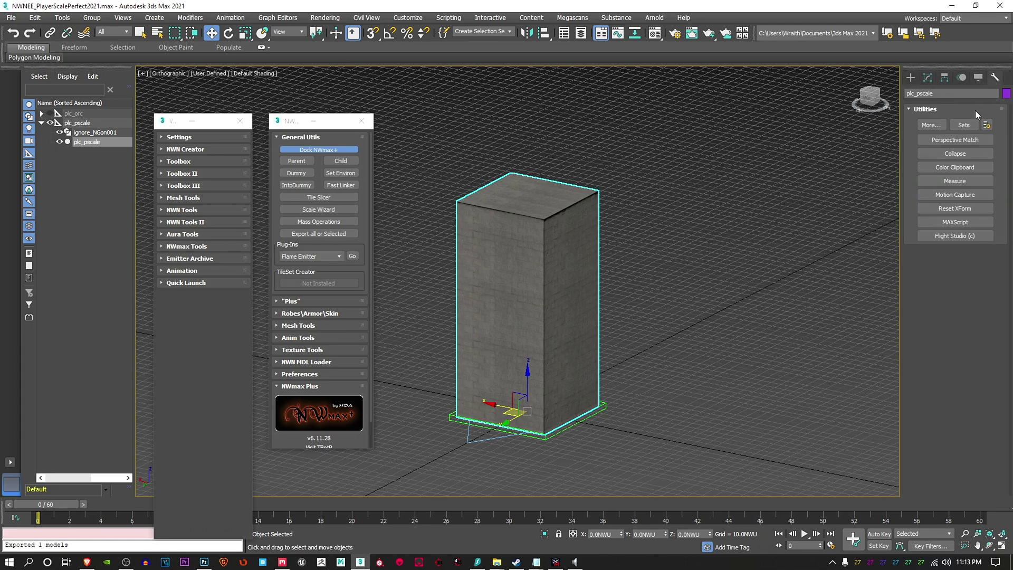
left_click(977, 79)
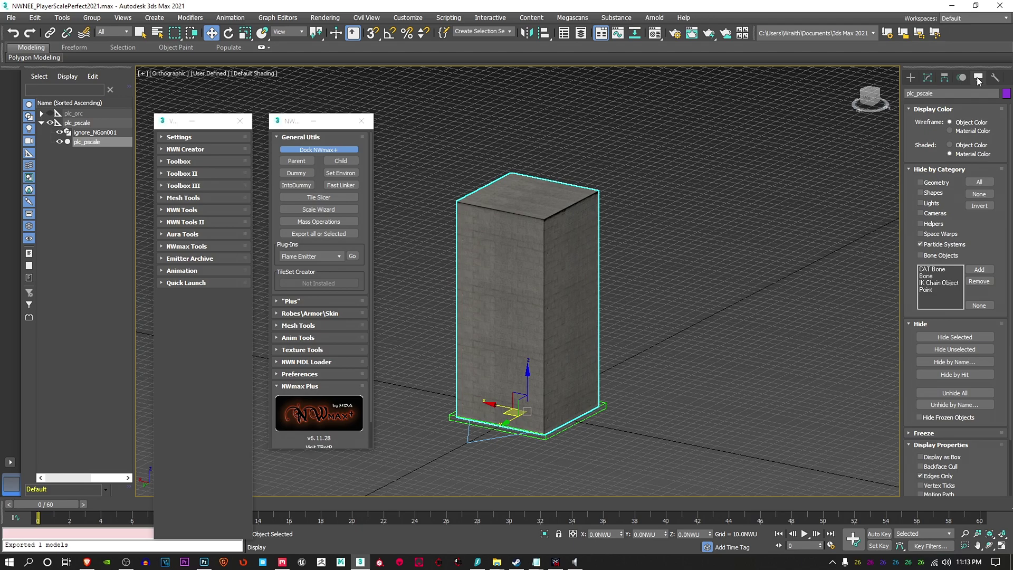
left_click(962, 79)
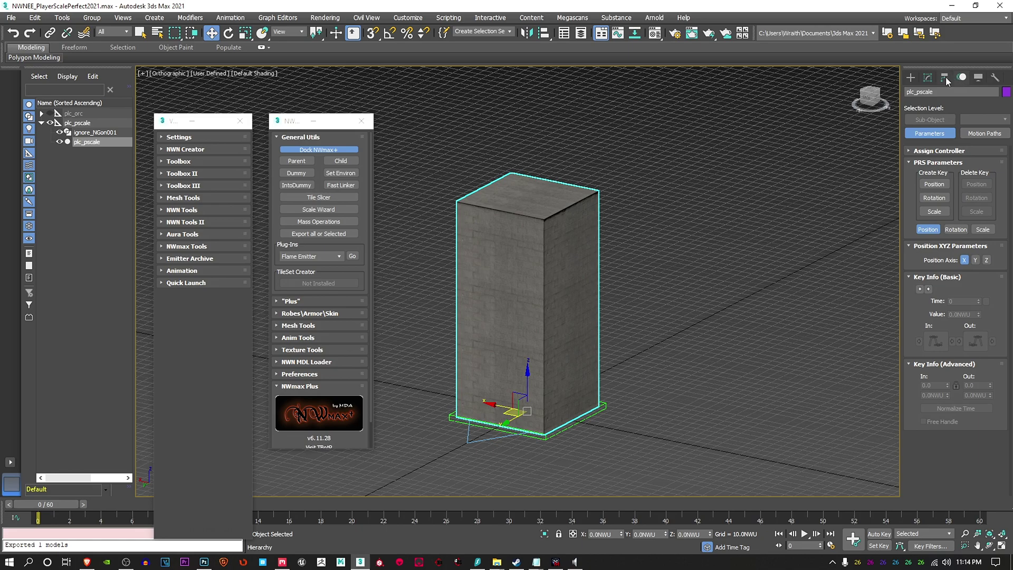
left_click(944, 78)
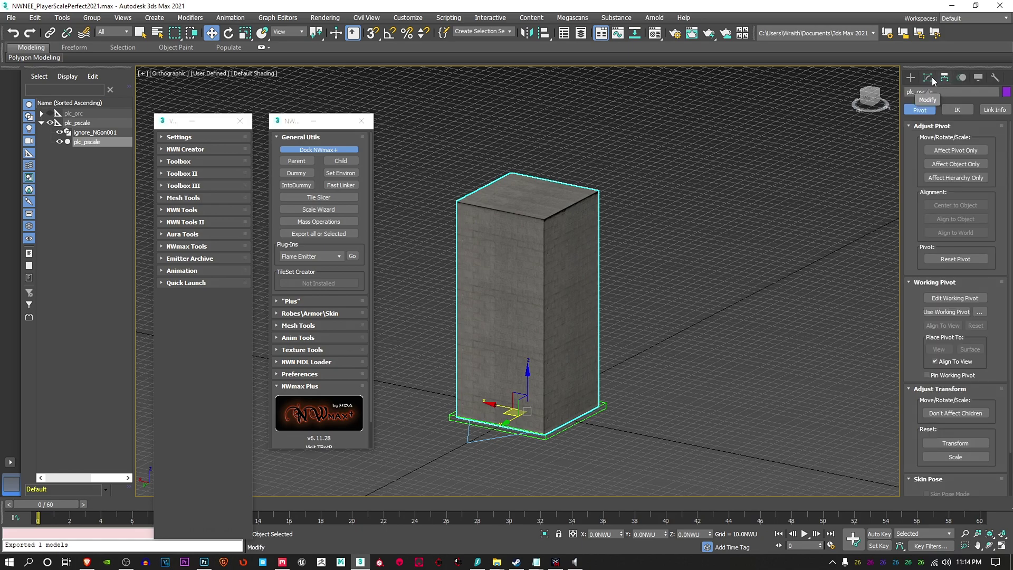
left_click(978, 78)
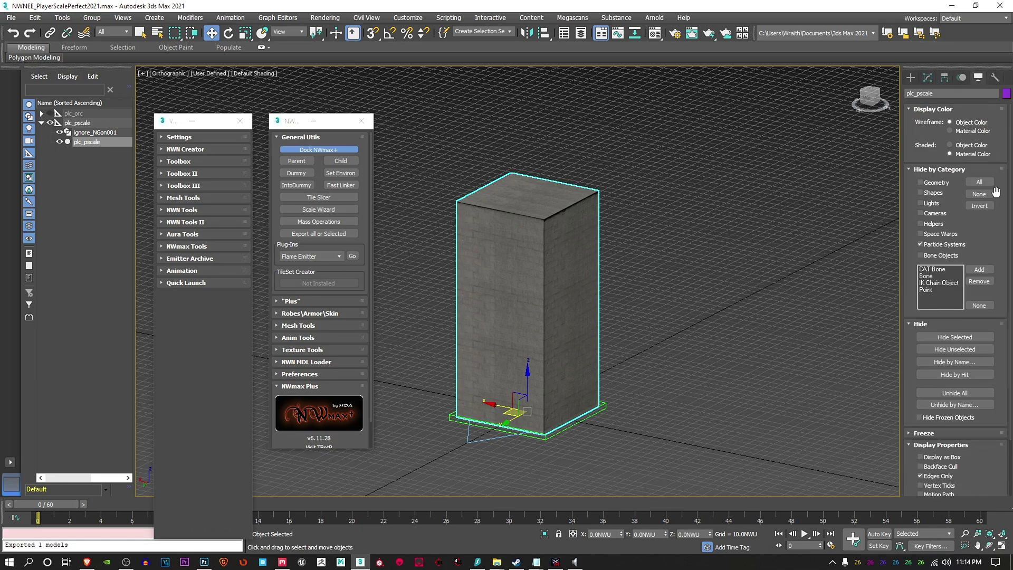
scroll(1000, 238, "down", 3)
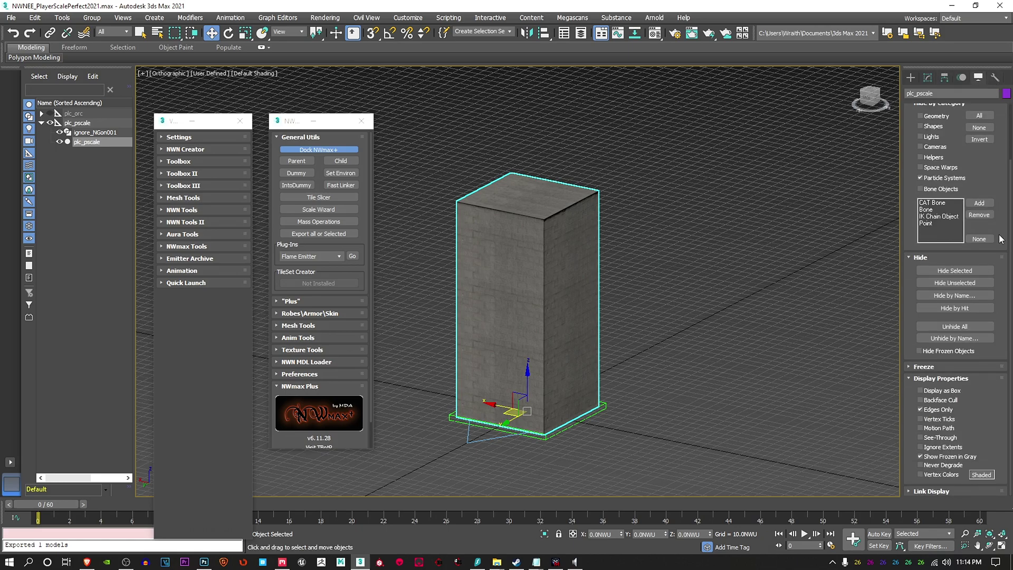
scroll(1000, 239, "up", 3)
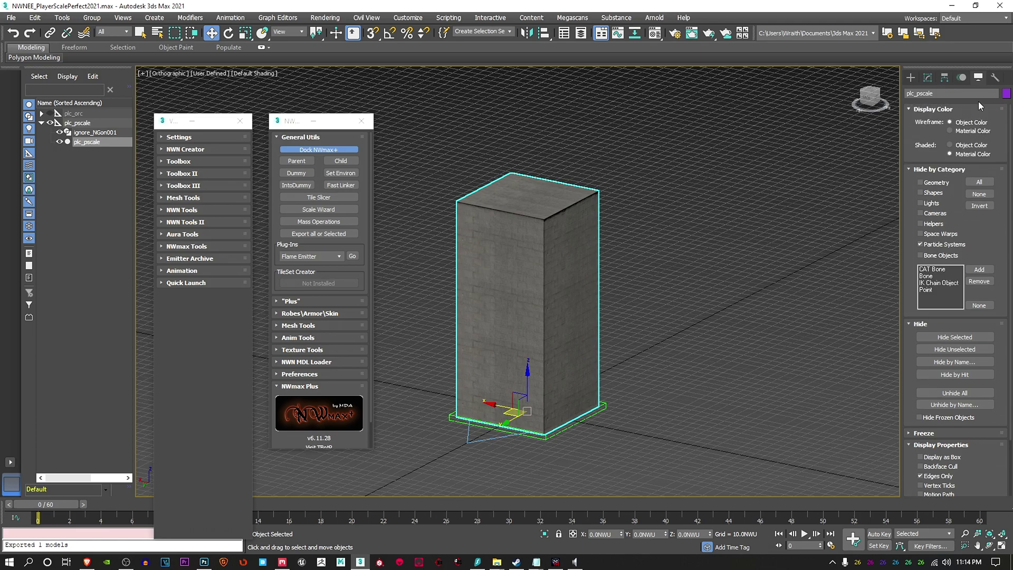
left_click(995, 77)
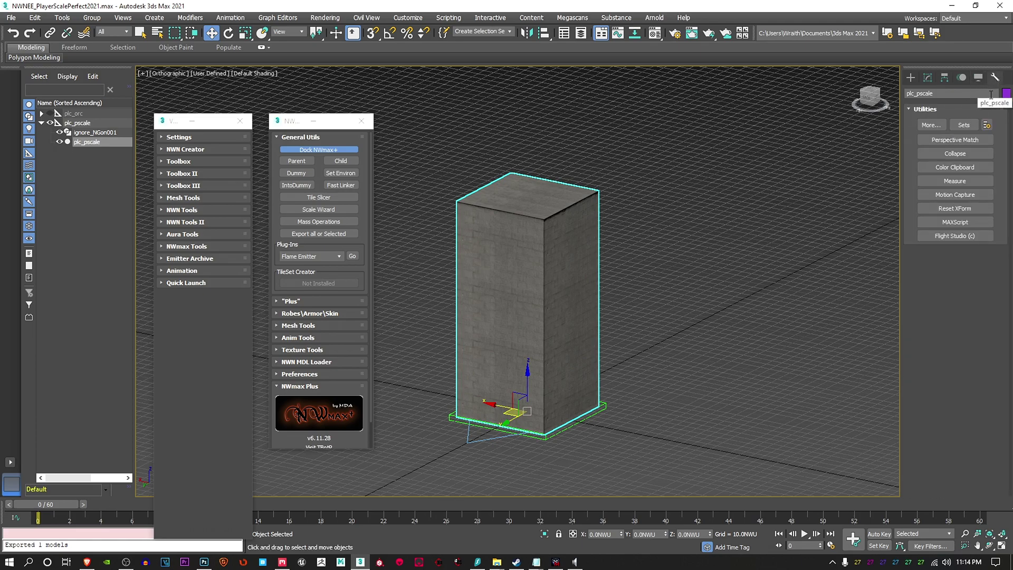
- Examine the Standard systems and Neverwinter Nights helper object types, the NWN MDL Loader import options and the mesh's motion parameters
left_click(911, 78)
left_click(978, 93)
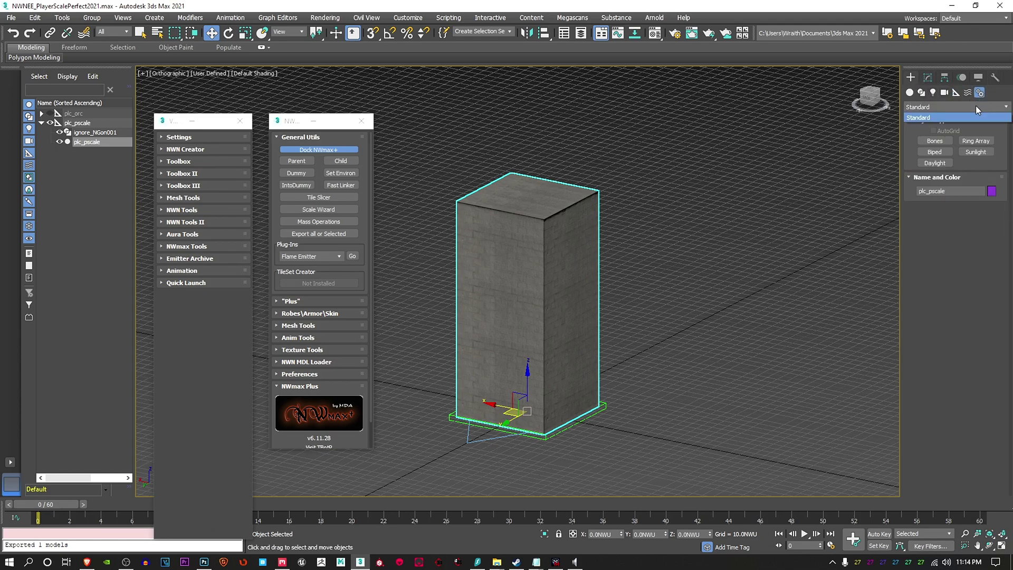
left_click(958, 93)
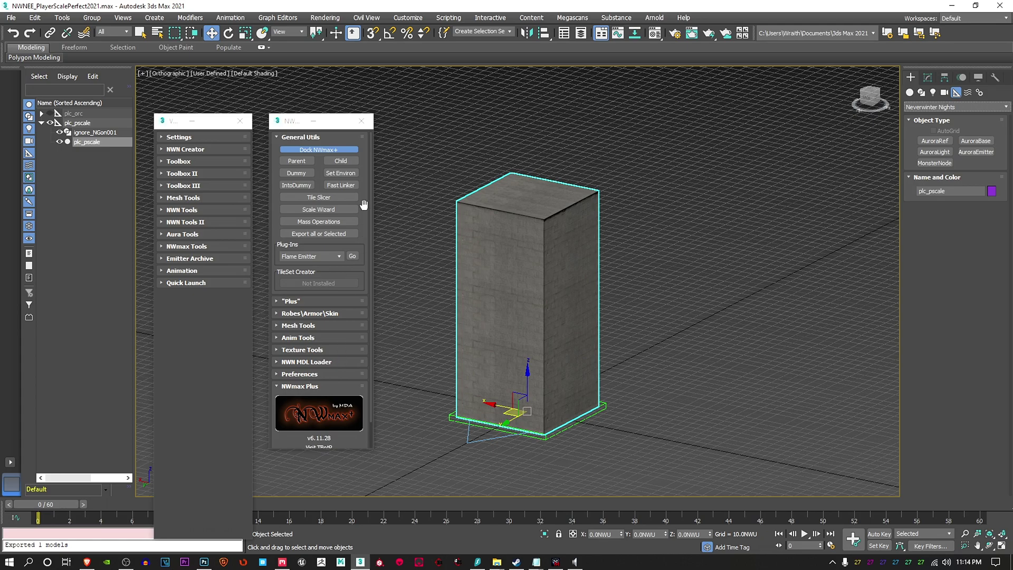
left_click(335, 362)
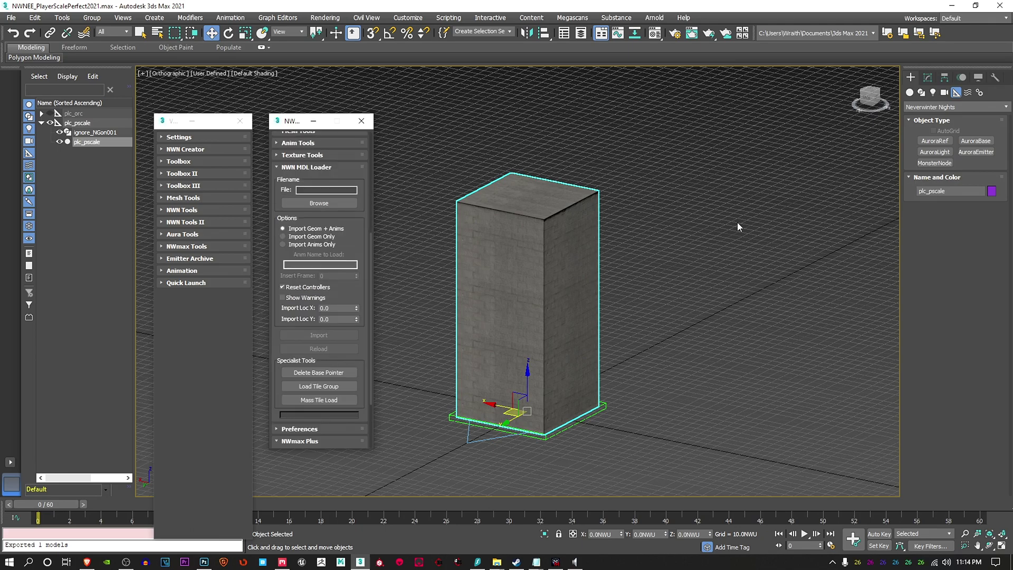
left_click(963, 78)
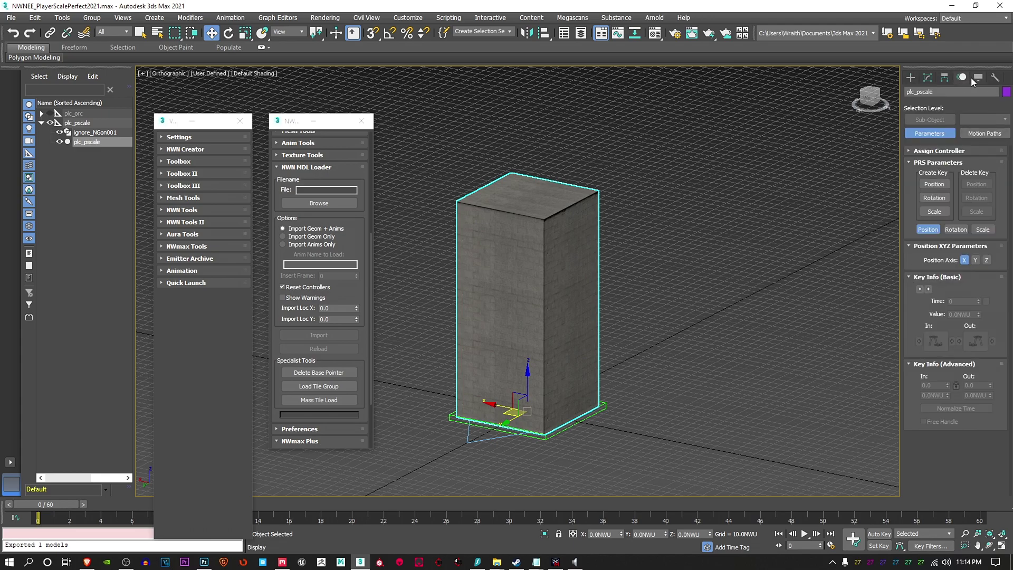
left_click(910, 78)
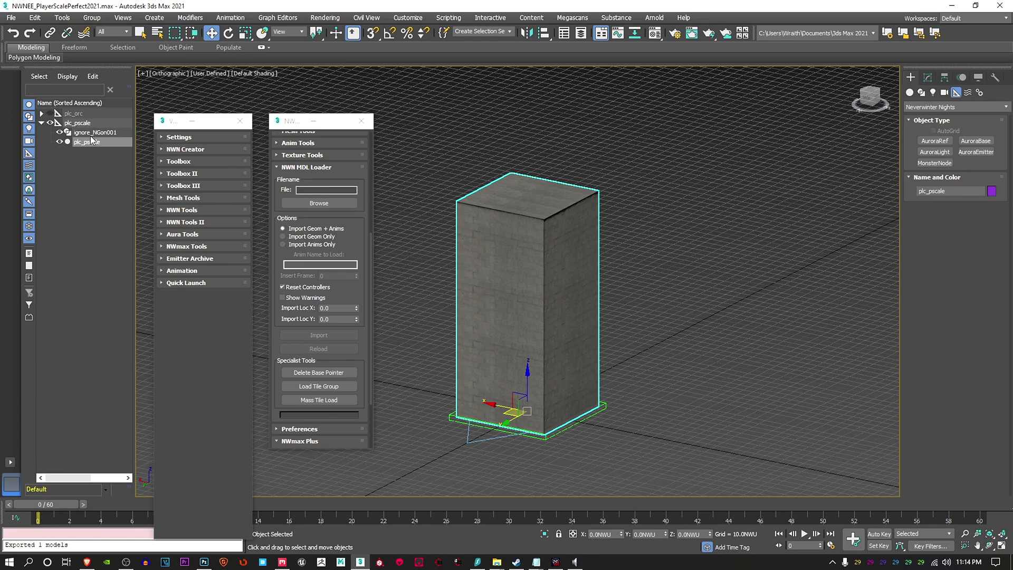
- Delete the plc_orc base and its leftover ignore_NGon001 shape and plc_orc mesh from the scene
left_click(93, 113)
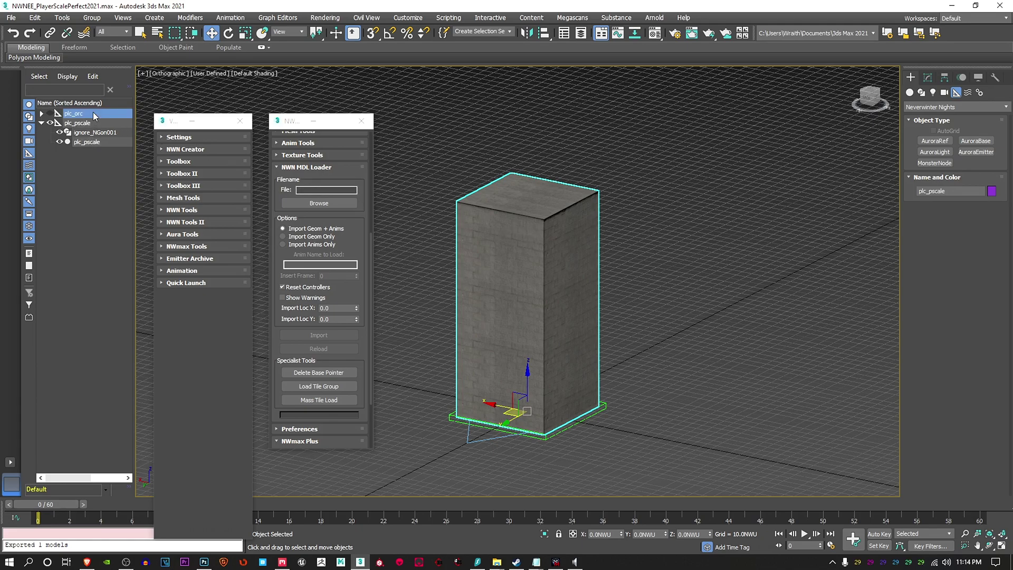
key("Delete")
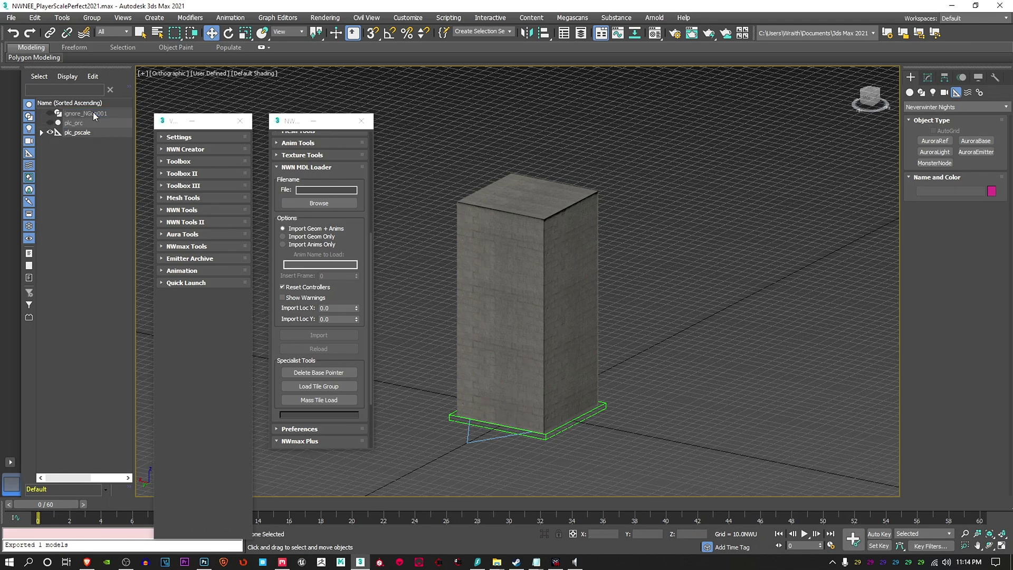
left_click(93, 113)
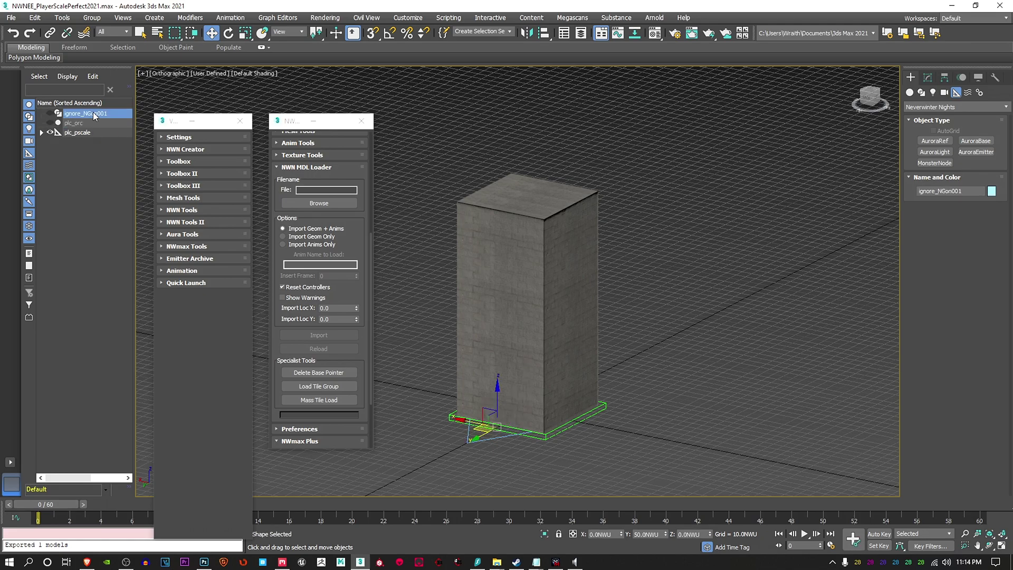
key("Delete")
left_click(93, 113)
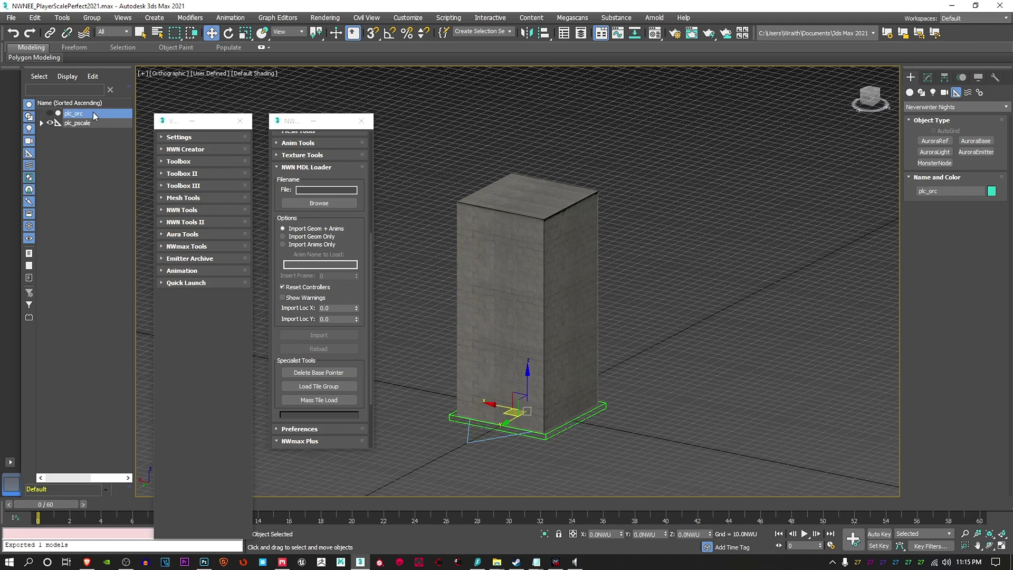
key("Delete")
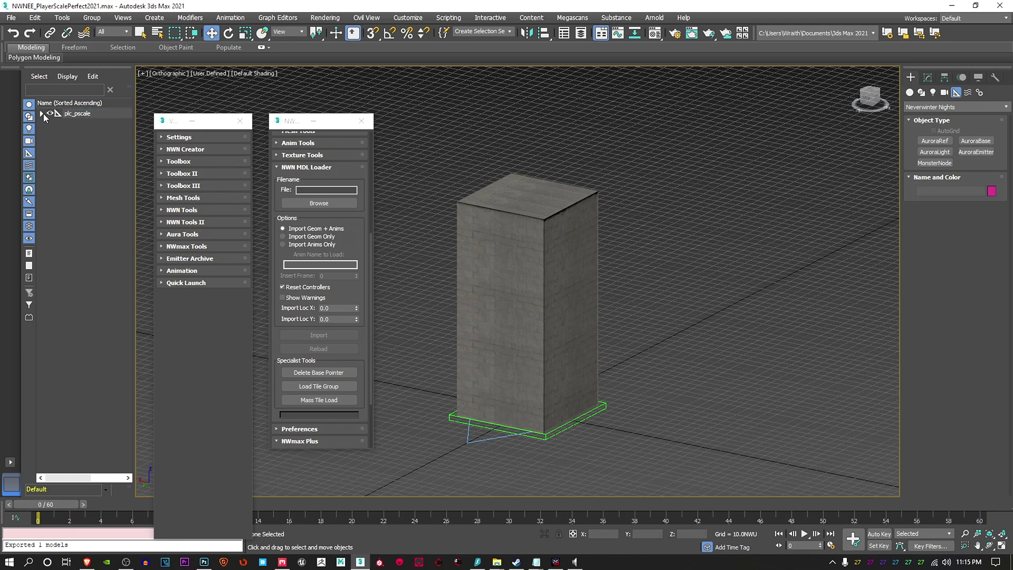
- Select the plc_pscale base together with its ignore_NGon001 and plc_pscale children, and collapse the NWN MDL Loader options
left_click(41, 113)
left_click(81, 115)
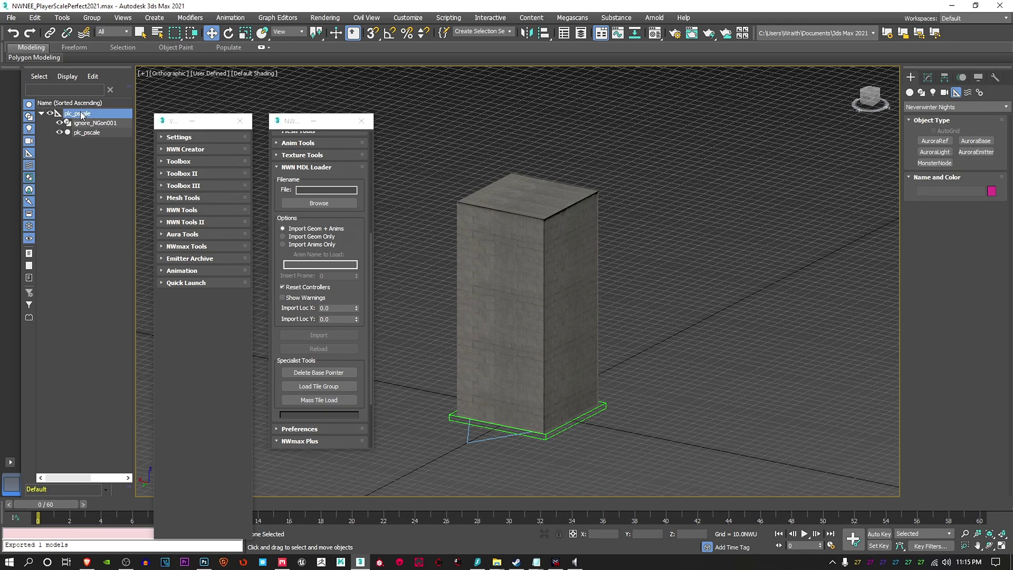
left_click(88, 133, "shift")
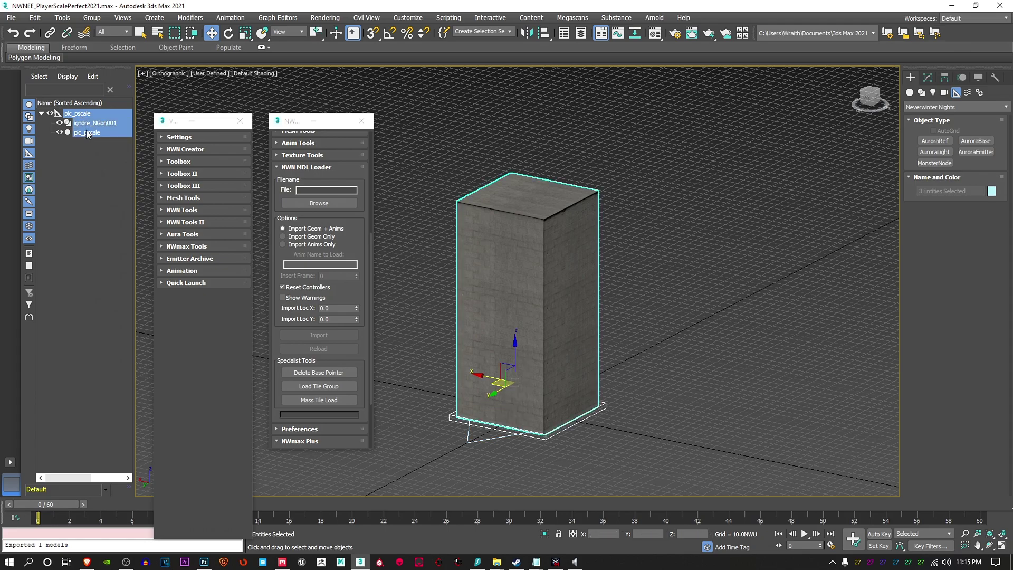
left_click(324, 168)
scroll(338, 180, "up", 2)
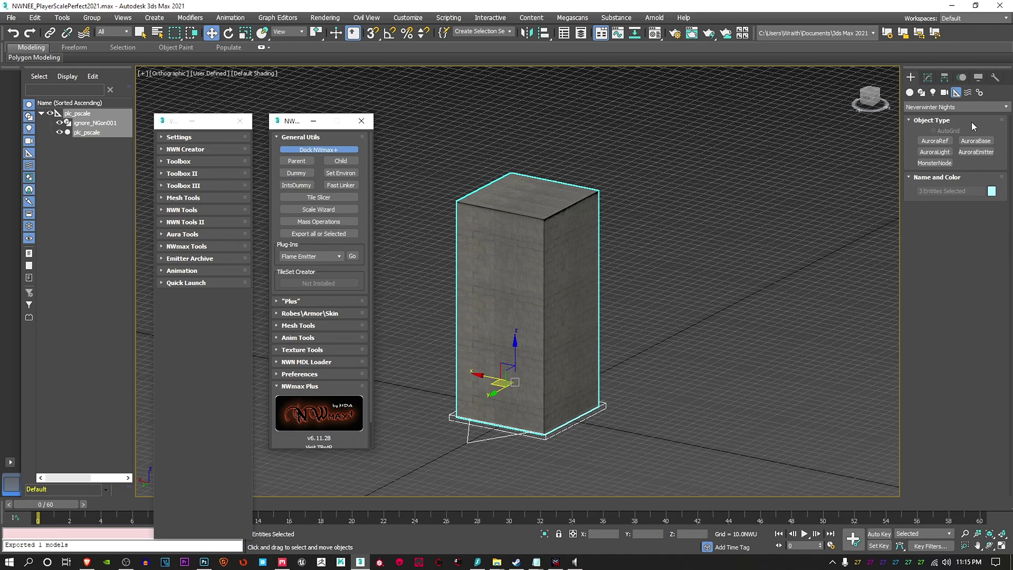
- Review the utility, display, motion, hierarchy and modifier options for the three selected plc_pscale entities
left_click(997, 77)
left_click(980, 78)
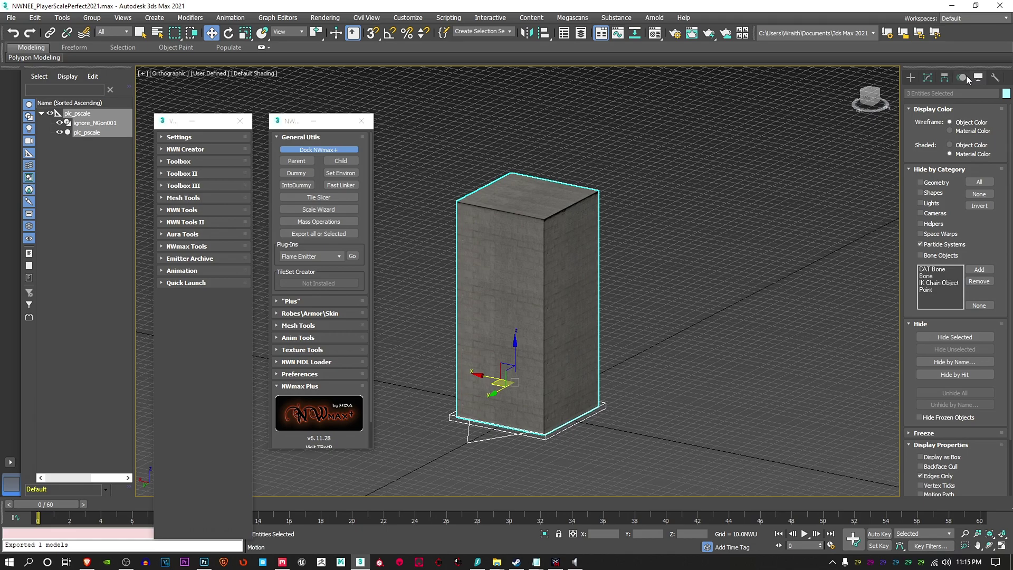
left_click(966, 77)
left_click(946, 78)
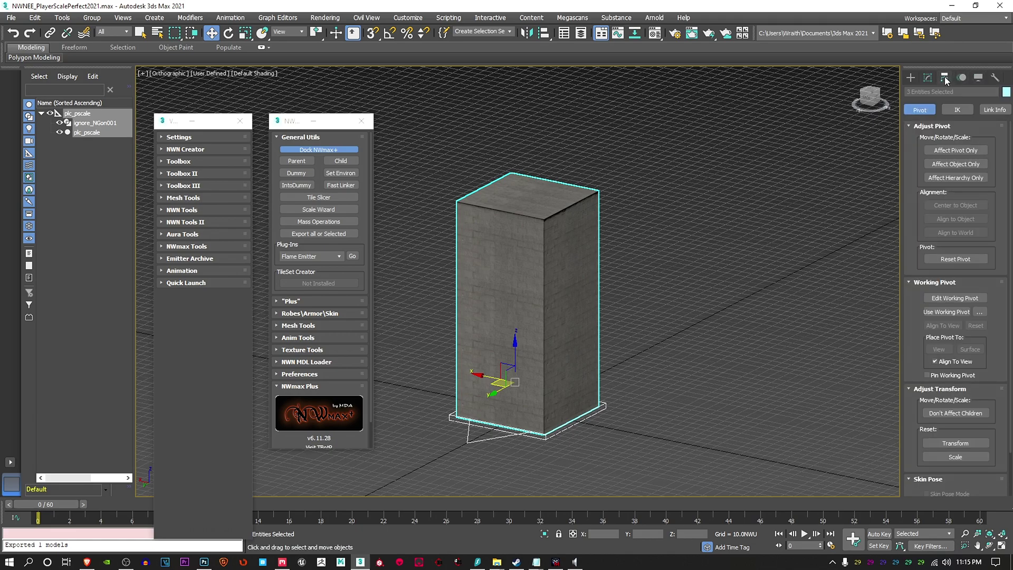
left_click(928, 79)
left_click(911, 78)
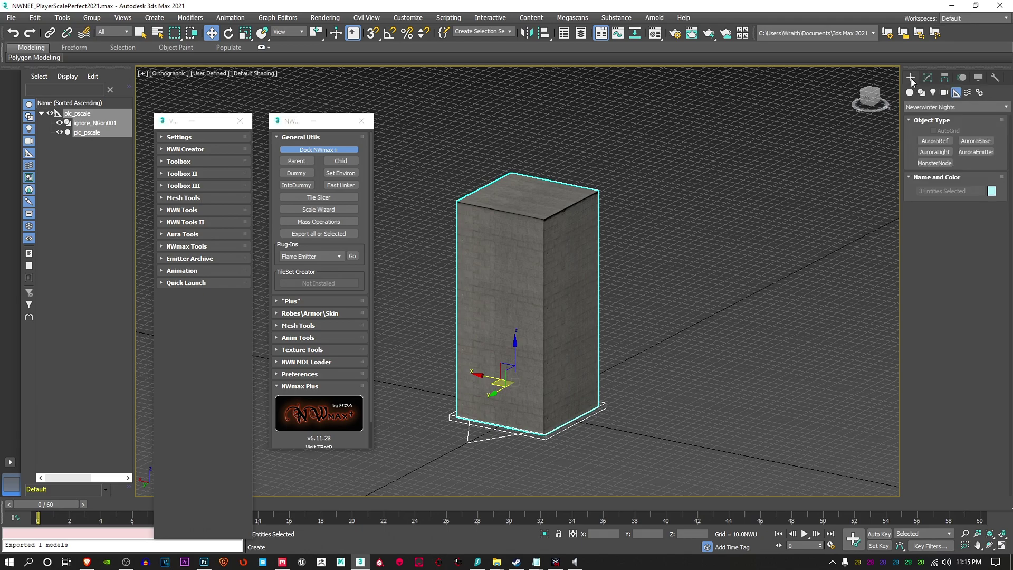
- Compare the Standard and Neverwinter Nights helper types, and check the systems, space warp forces and utilities
left_click(997, 108)
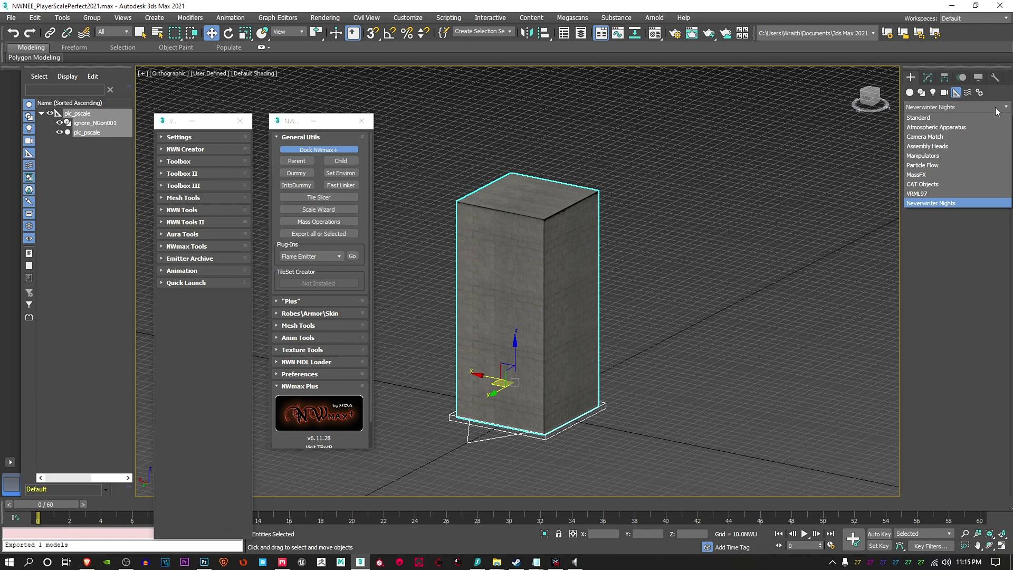
left_click(986, 116)
left_click(987, 108)
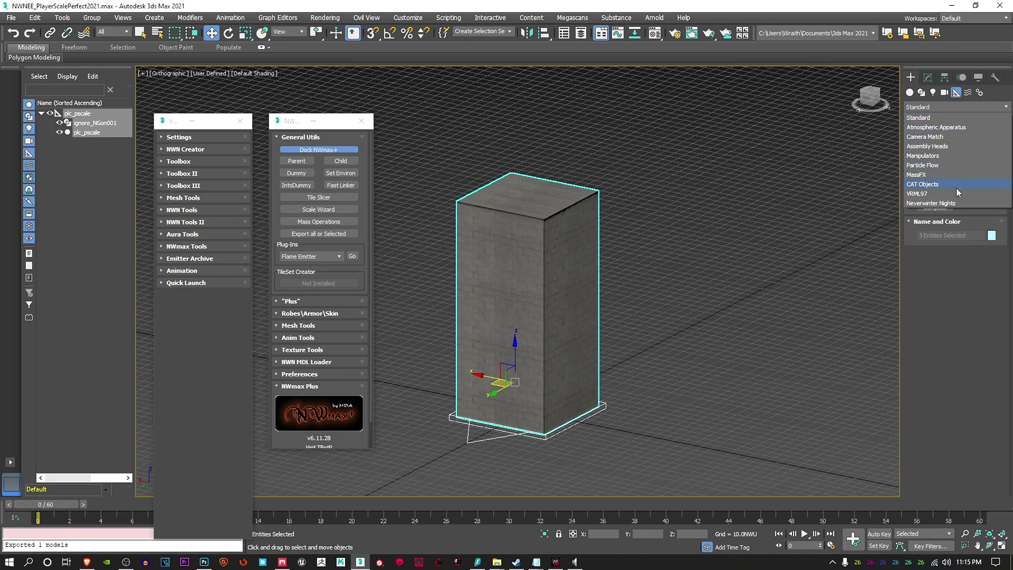
left_click(955, 204)
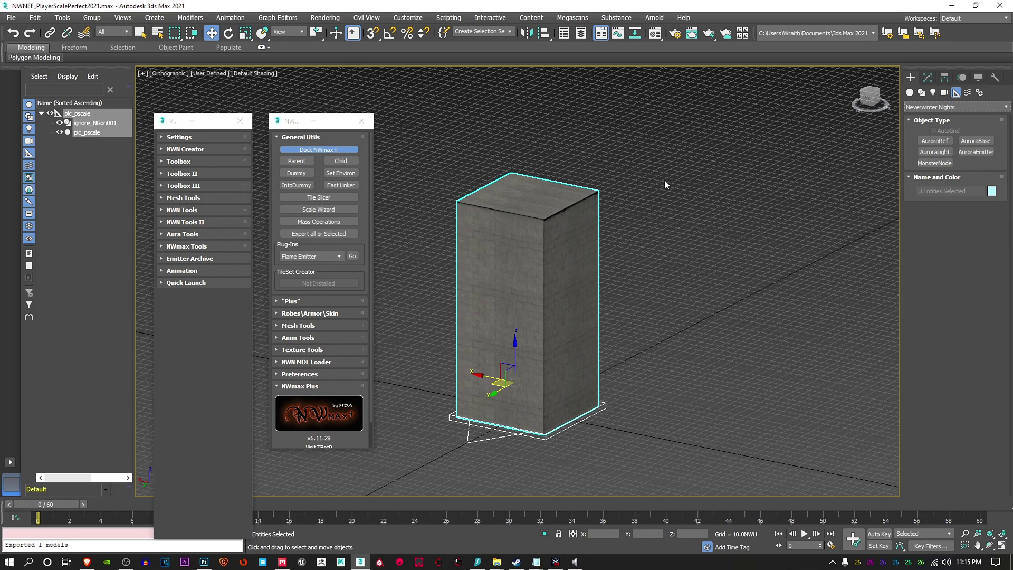
left_click(979, 92)
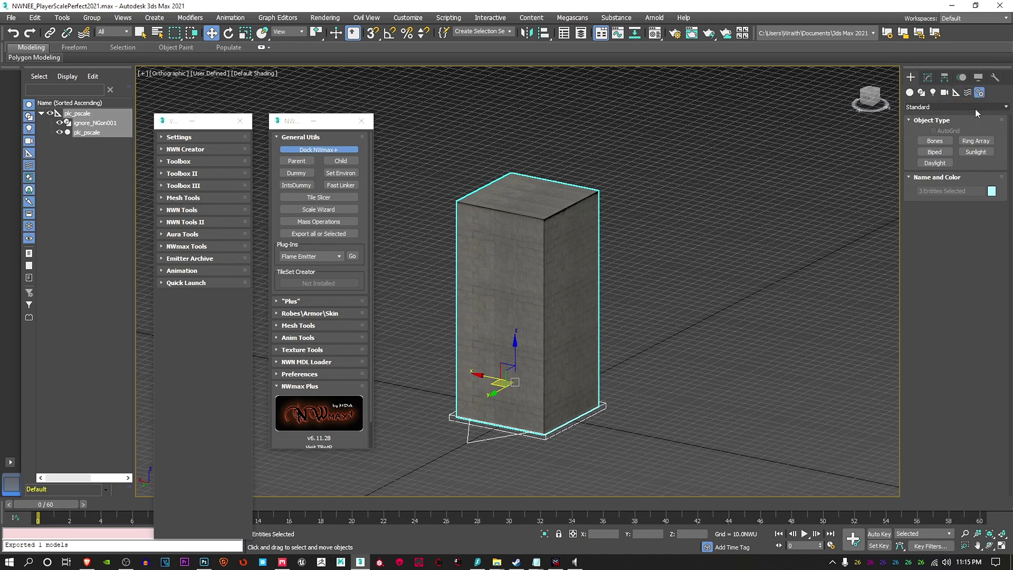
left_click(975, 108)
left_click(999, 97)
left_click(968, 93)
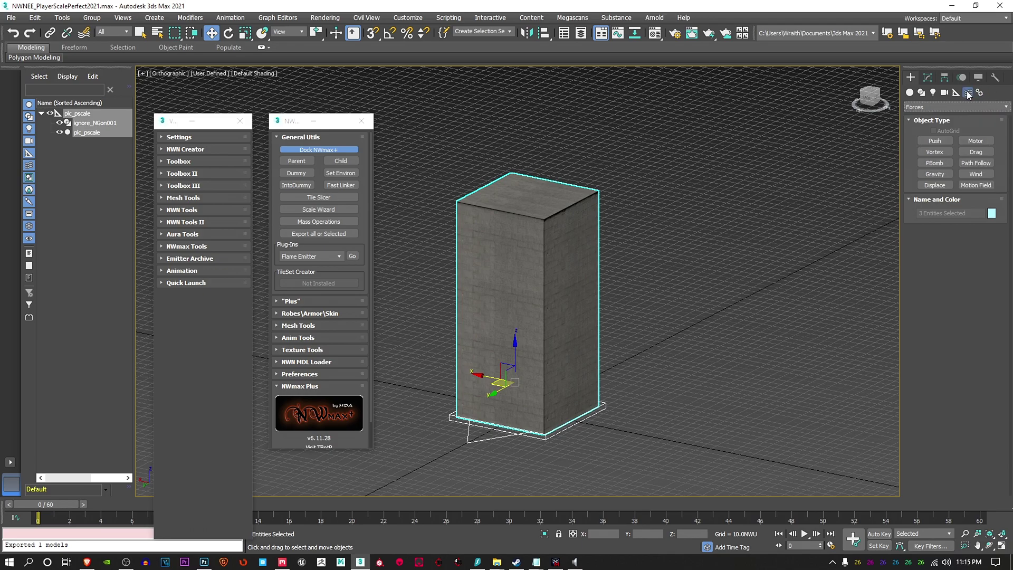
left_click(996, 78)
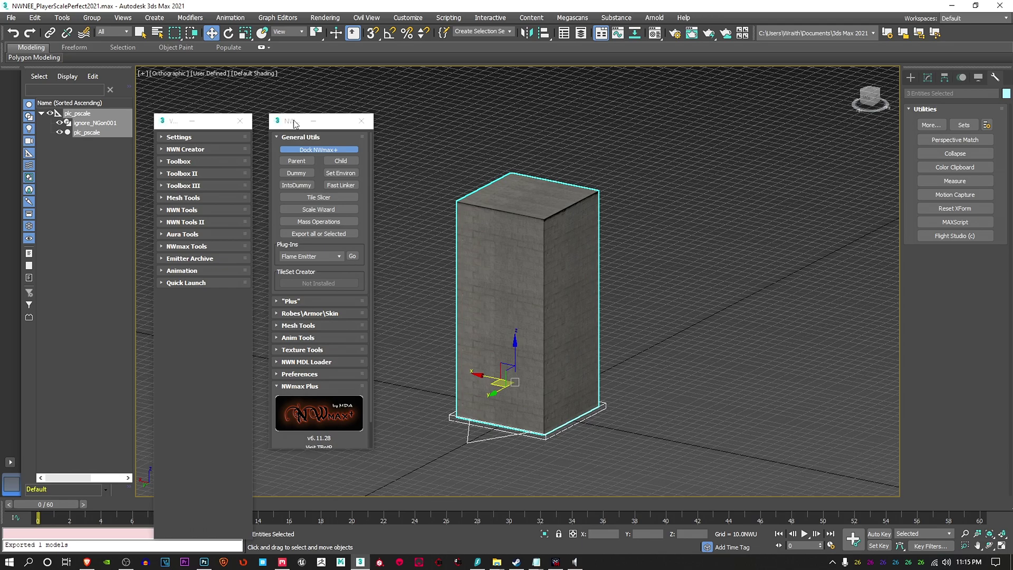
- Minimize the 3ds Max, Steam and placeables Notepad windows to return to the desktop
left_click(313, 222)
left_click(955, 4)
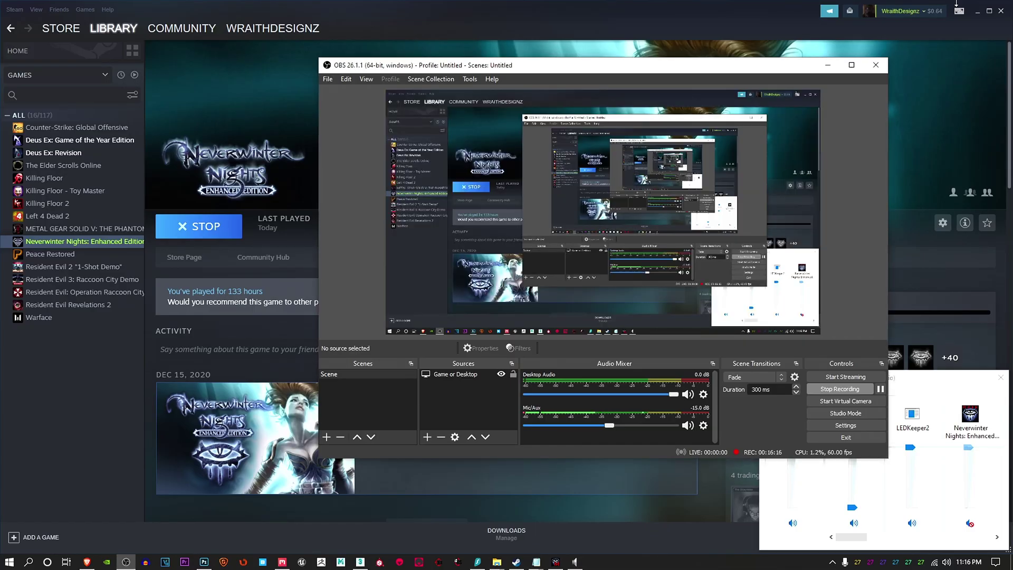
left_click(978, 11)
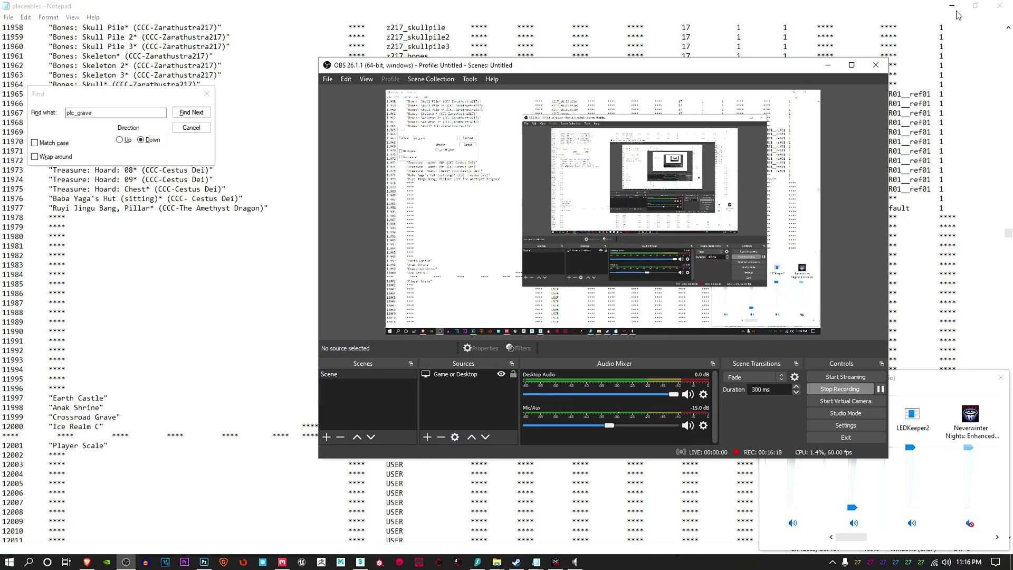
left_click(953, 7)
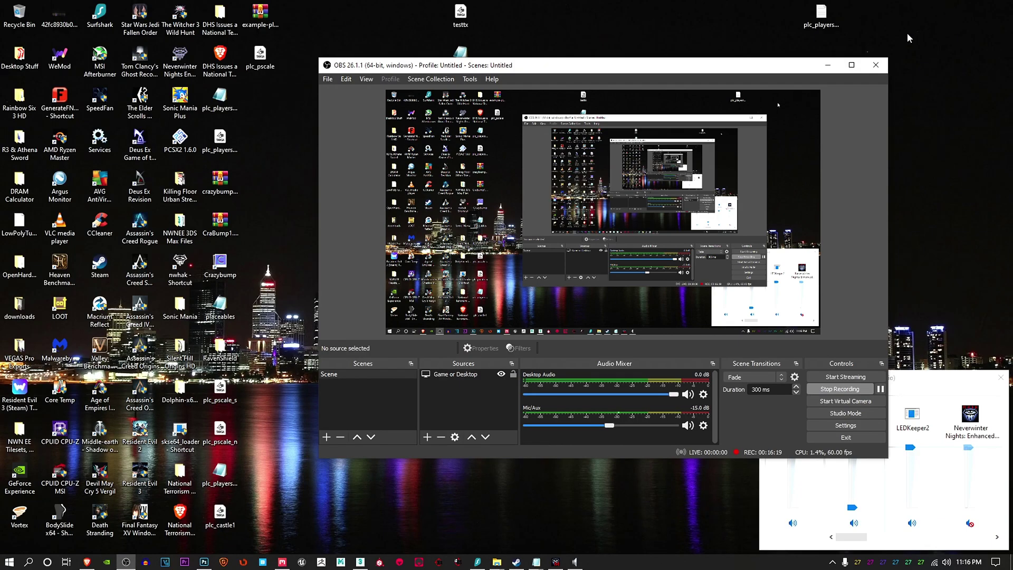
- Minimize the OBS and Notepad windows, and open the plc_pscale MTR file clear of the desktop's plc_pscale files
left_click(828, 66)
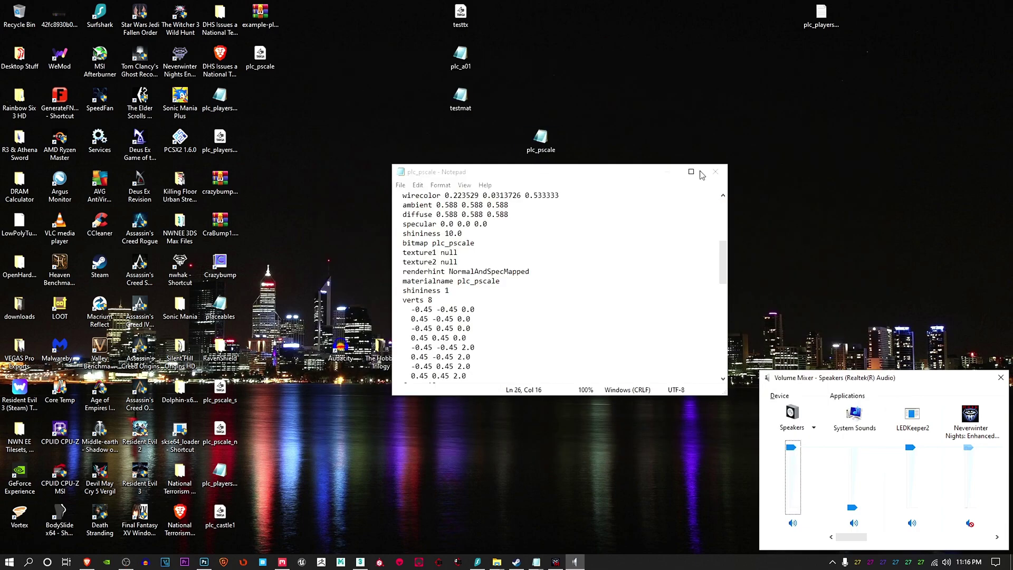
left_click(666, 172)
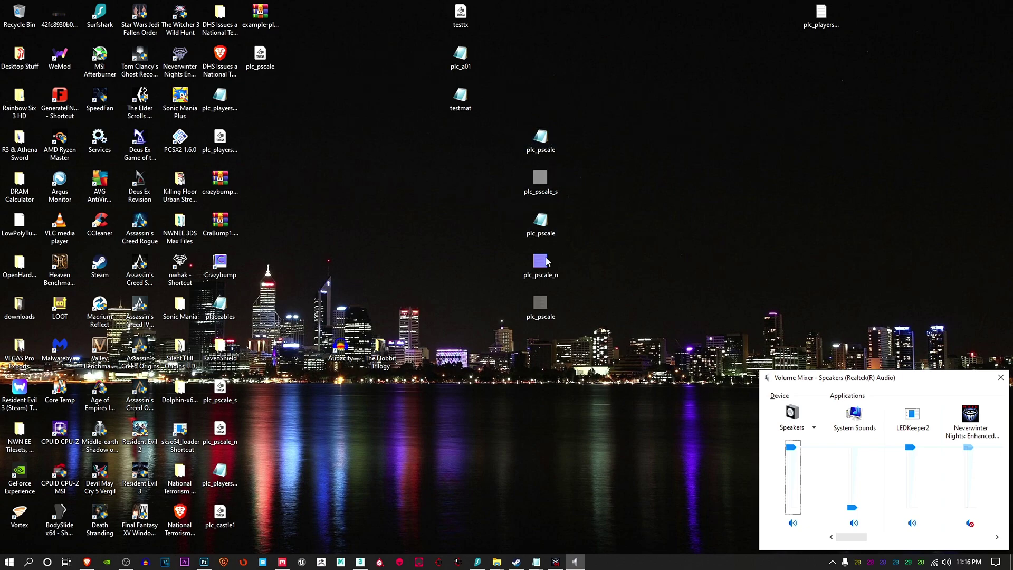
left_click(545, 143)
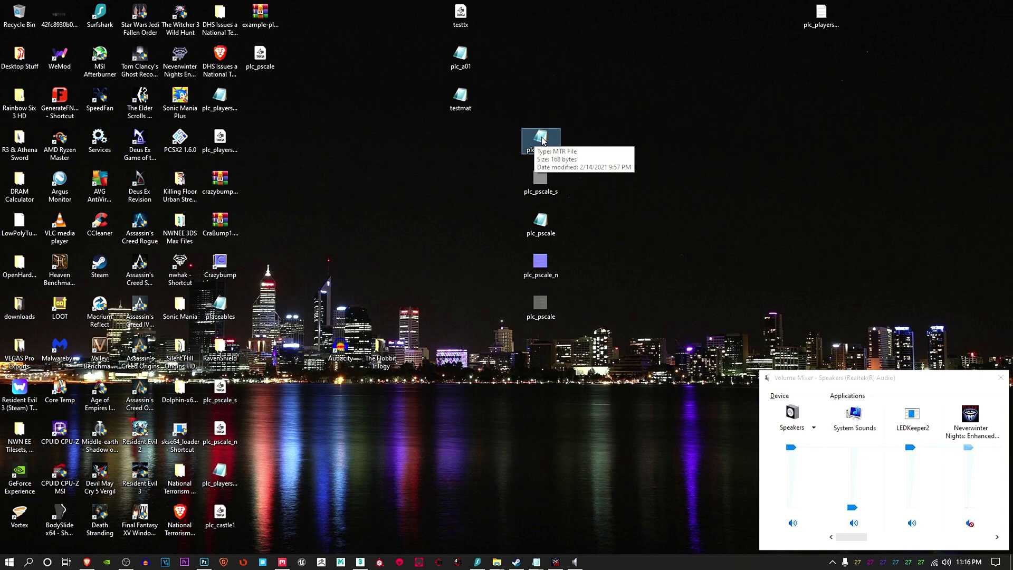
double_click(543, 140)
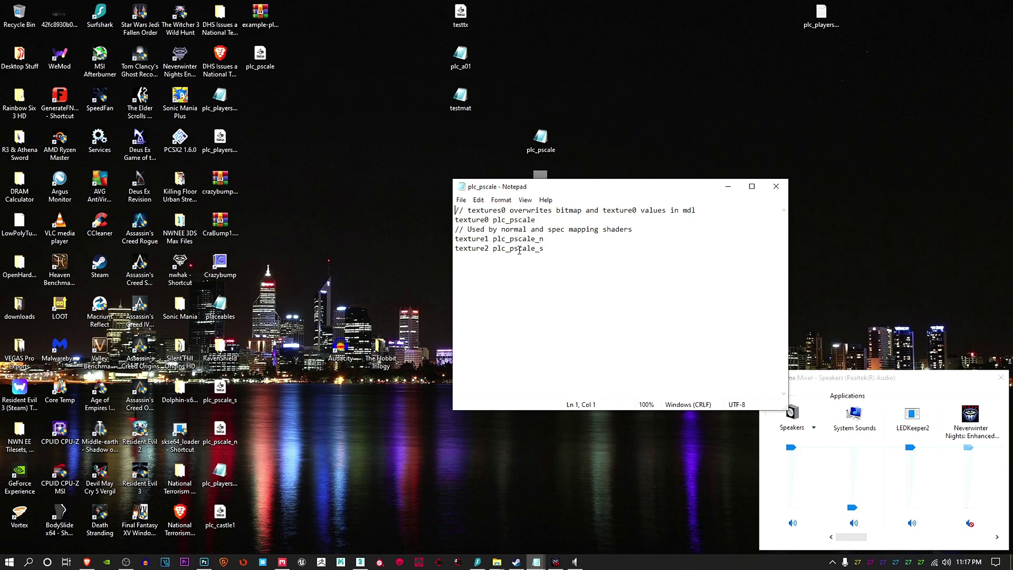
left_click_drag(589, 188, 731, 146)
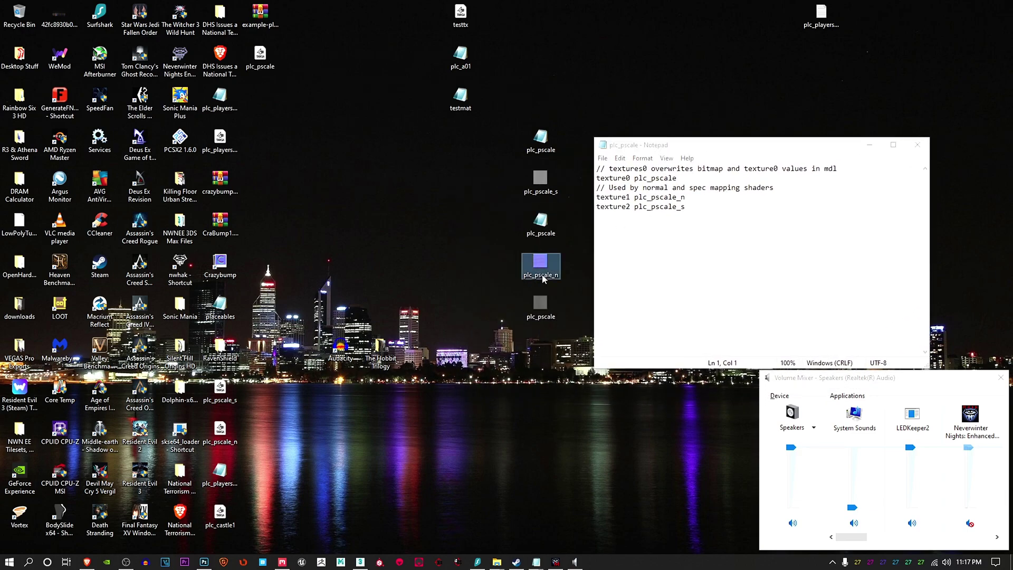
- Check the plc_pscale texture files, open the plc_pscale MDL file and examine its trimesh lines from texture1 to shininess
left_click(545, 304)
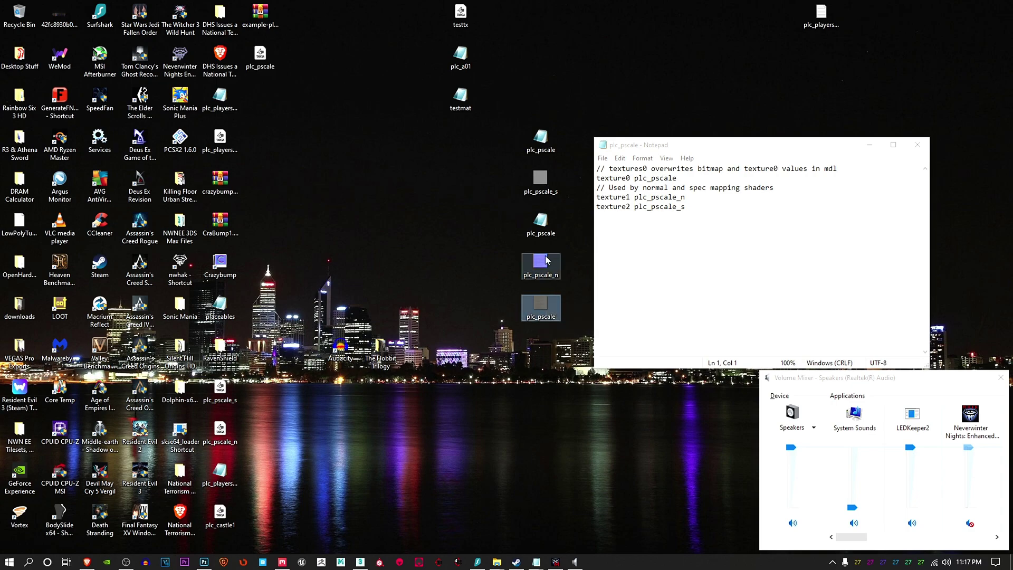
mouse_move(546, 259)
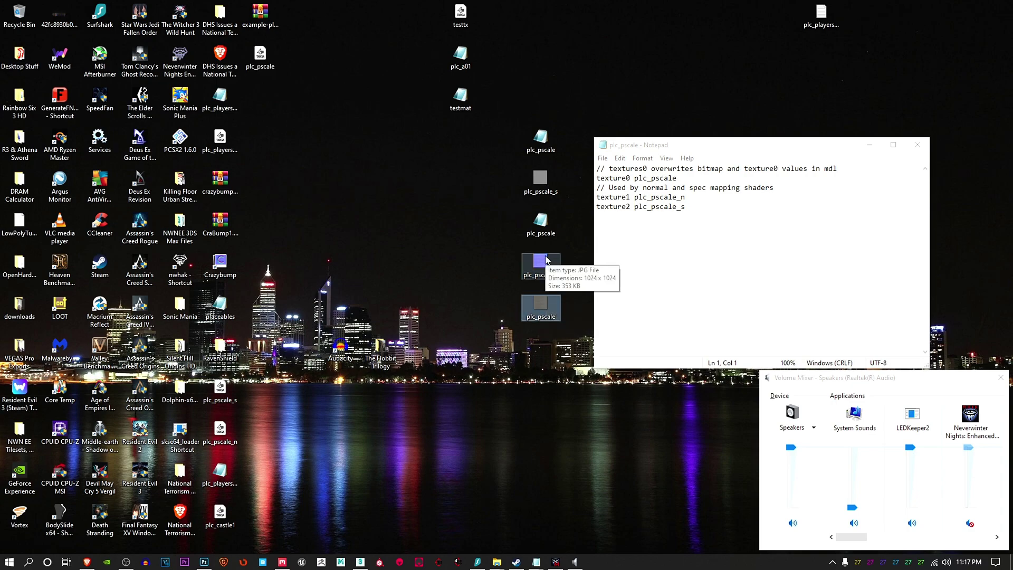
left_click(544, 231)
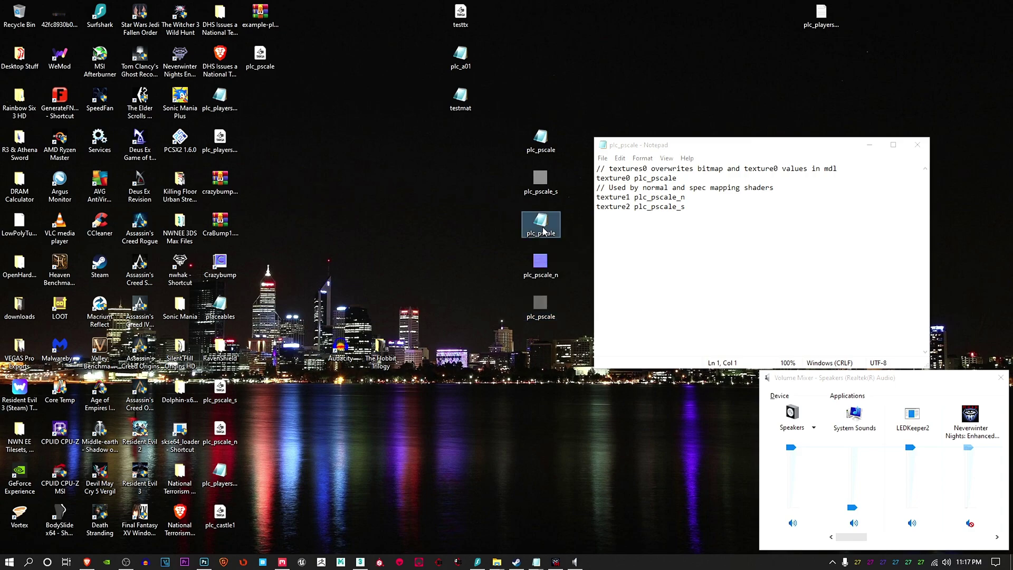
mouse_move(531, 231)
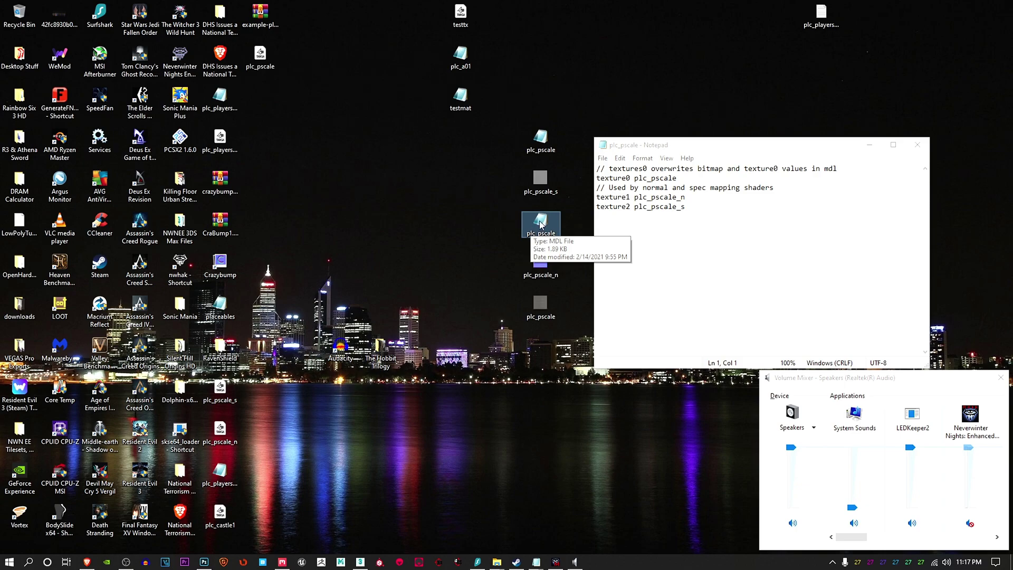
double_click(541, 225)
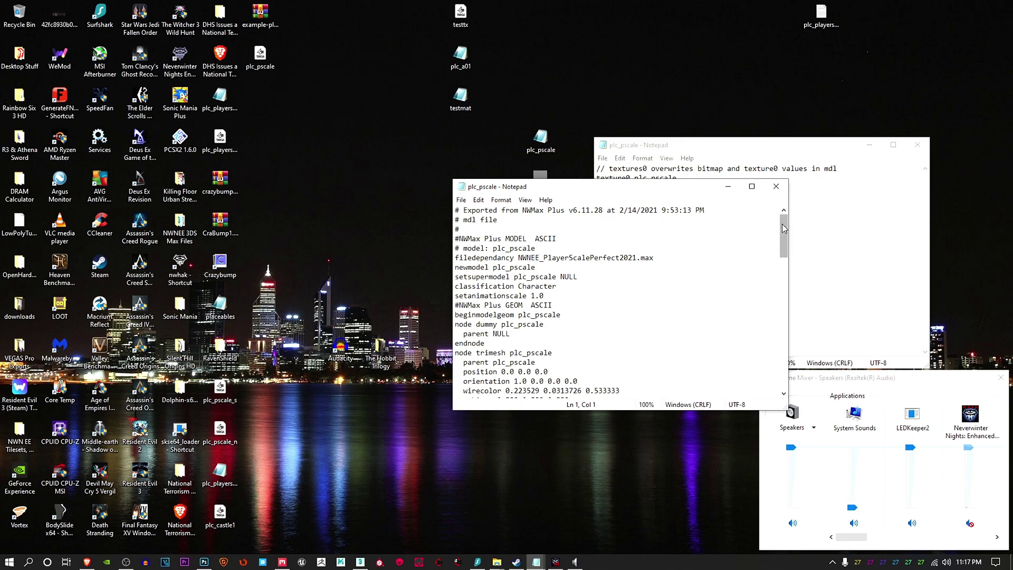
left_click_drag(783, 228, 784, 237)
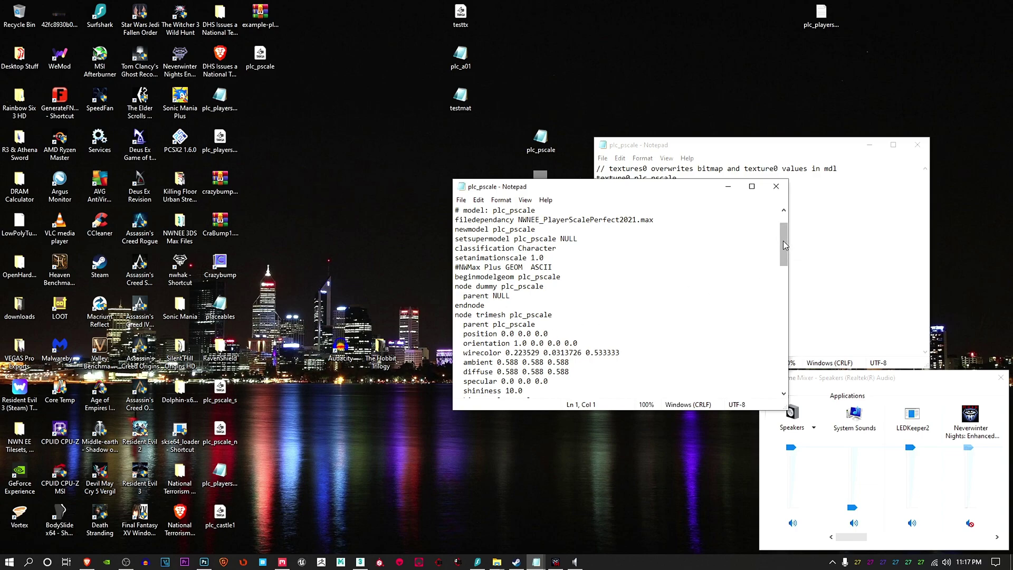
left_click_drag(783, 240, 783, 264)
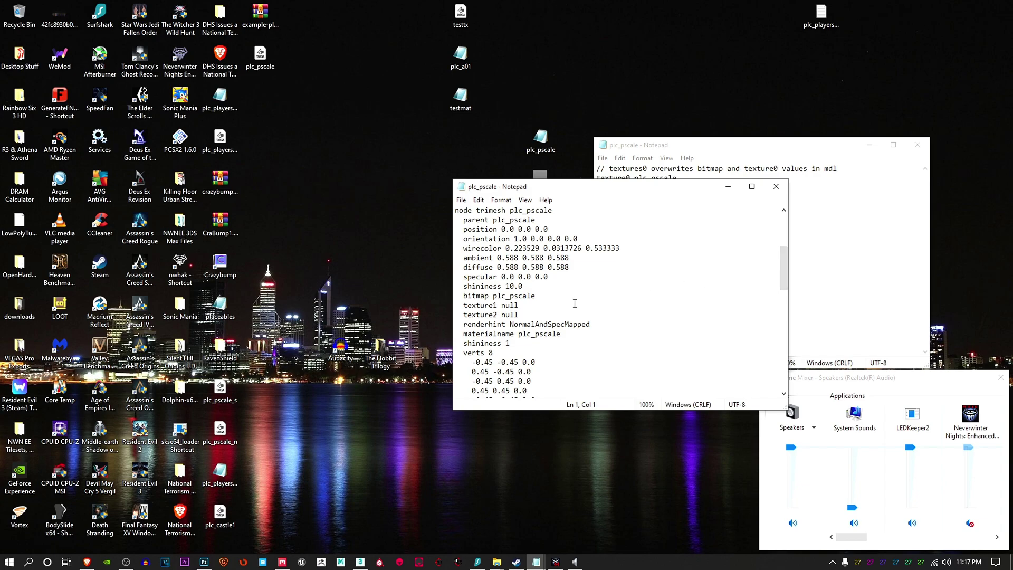
left_click_drag(463, 305, 510, 343)
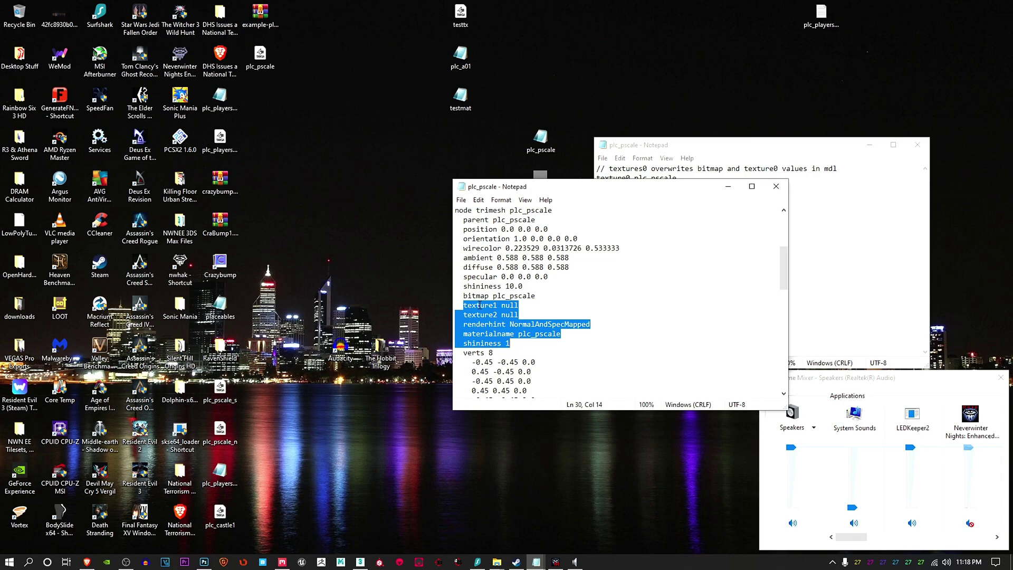
left_click(528, 306)
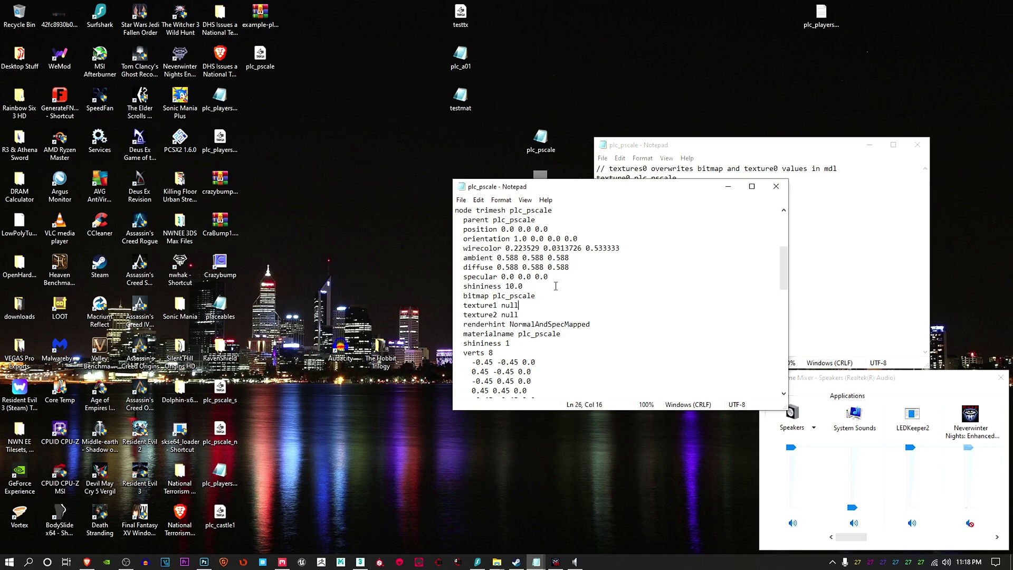
- Move the MDL text away from the plc_pscale desktop files, and minimize both plc_pscale Notepad windows
left_click_drag(666, 191, 466, 218)
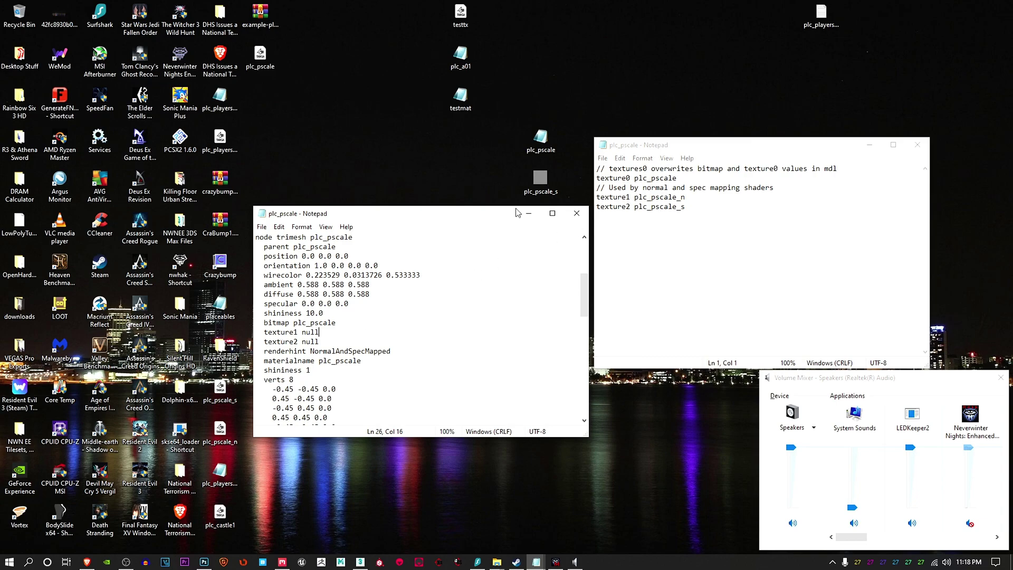
left_click_drag(474, 223, 476, 359)
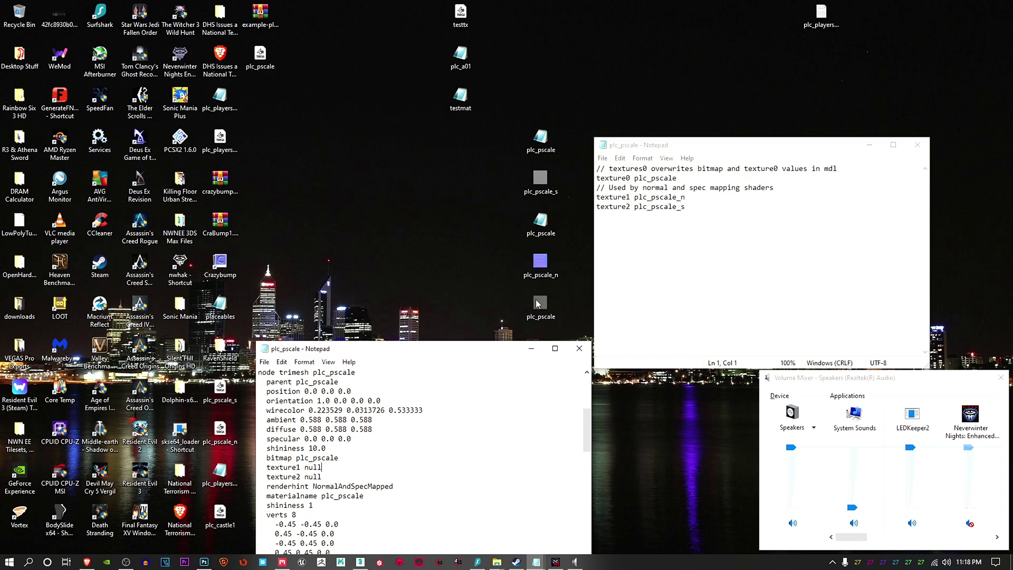
left_click_drag(492, 351, 483, 241)
left_click(518, 239)
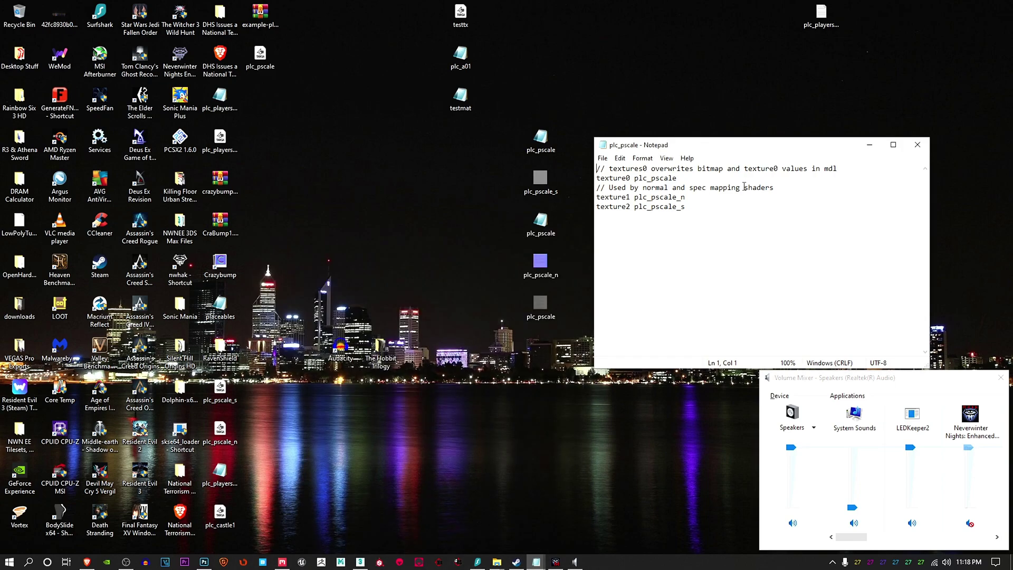
left_click(869, 145)
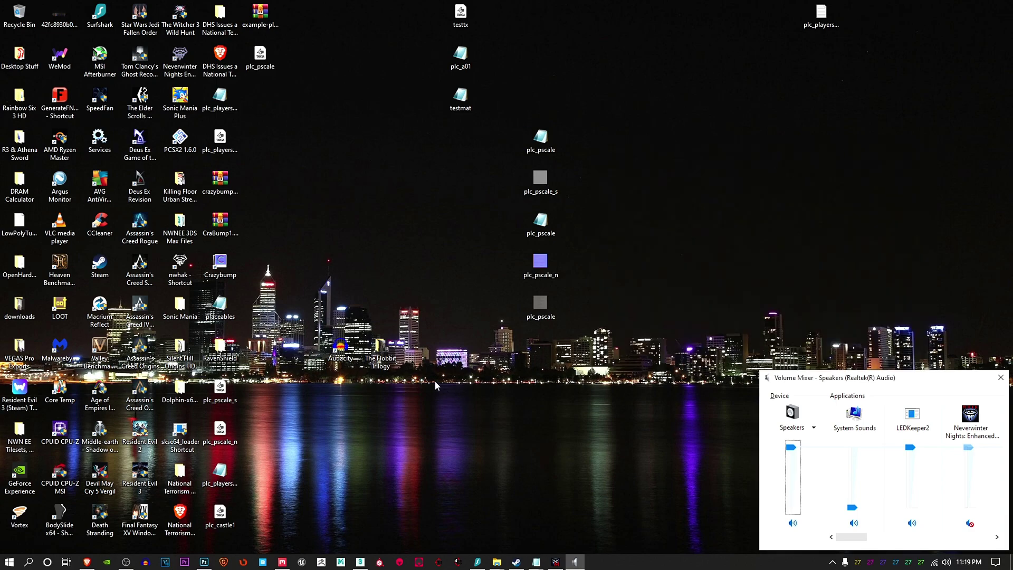
- Switch to the BioWare Hak Pak Editor and open the recent DrakkhenItems.hak file
double_click(185, 268)
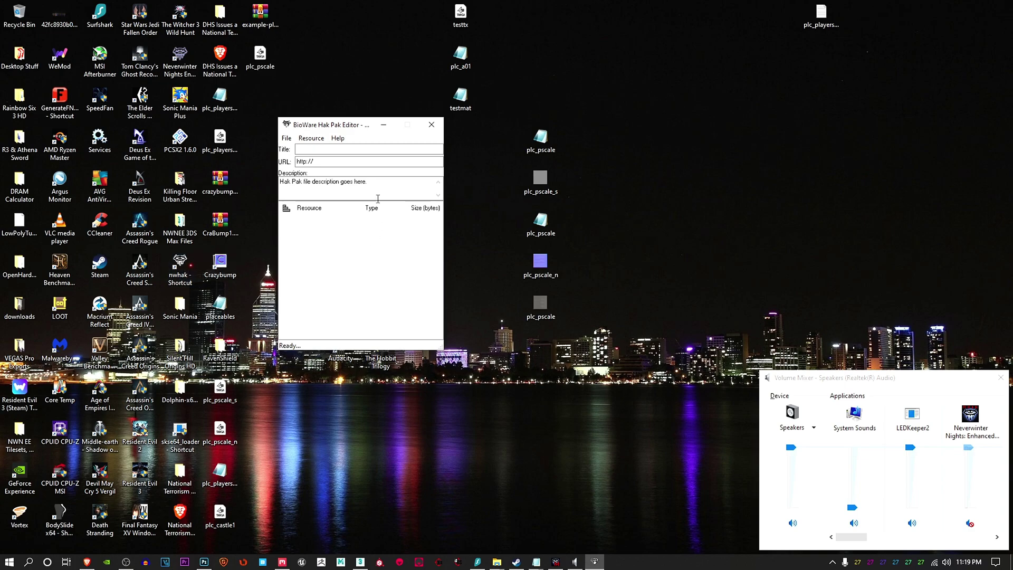
left_click_drag(326, 130, 384, 205)
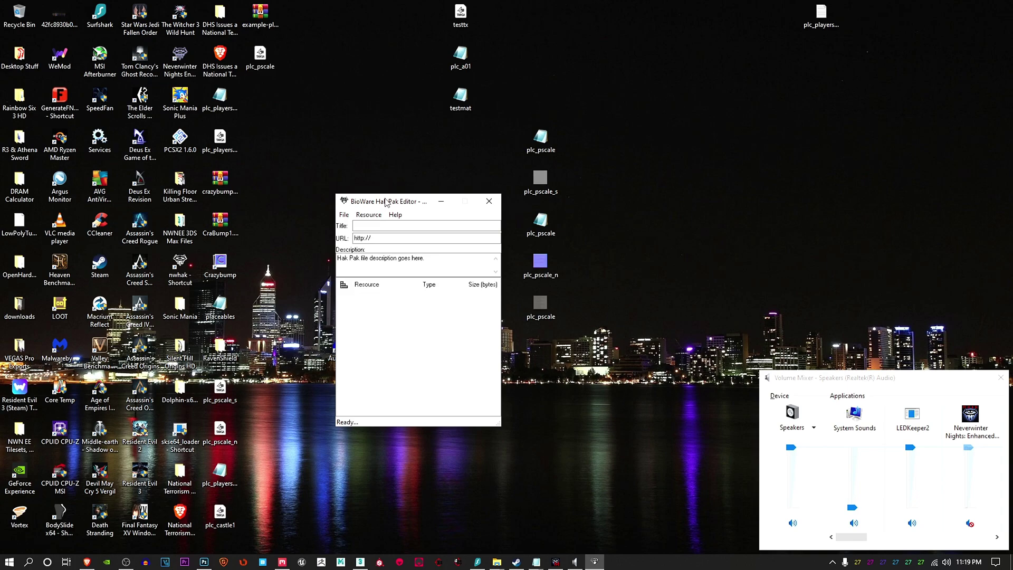
left_click(344, 215)
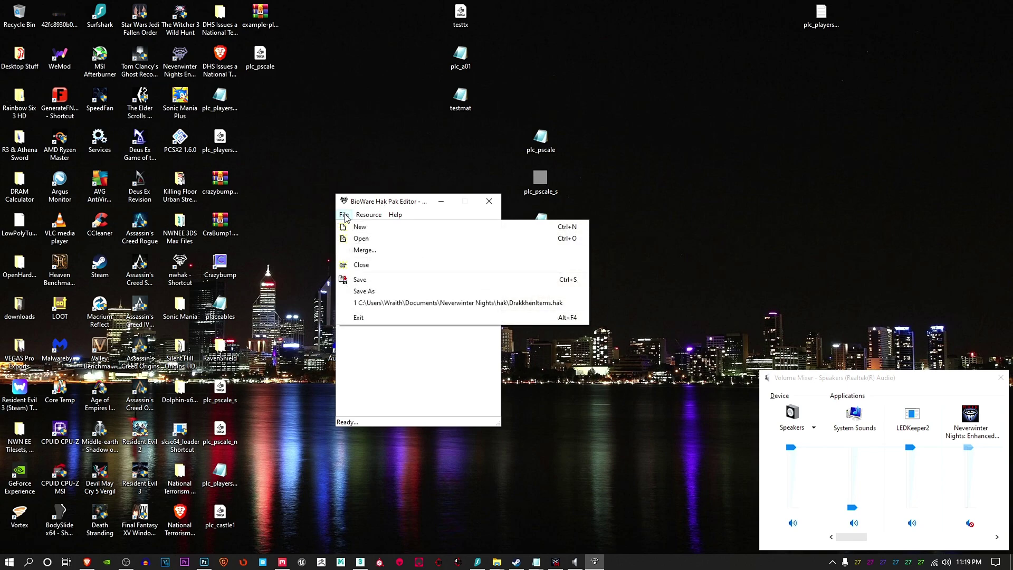
left_click(442, 303)
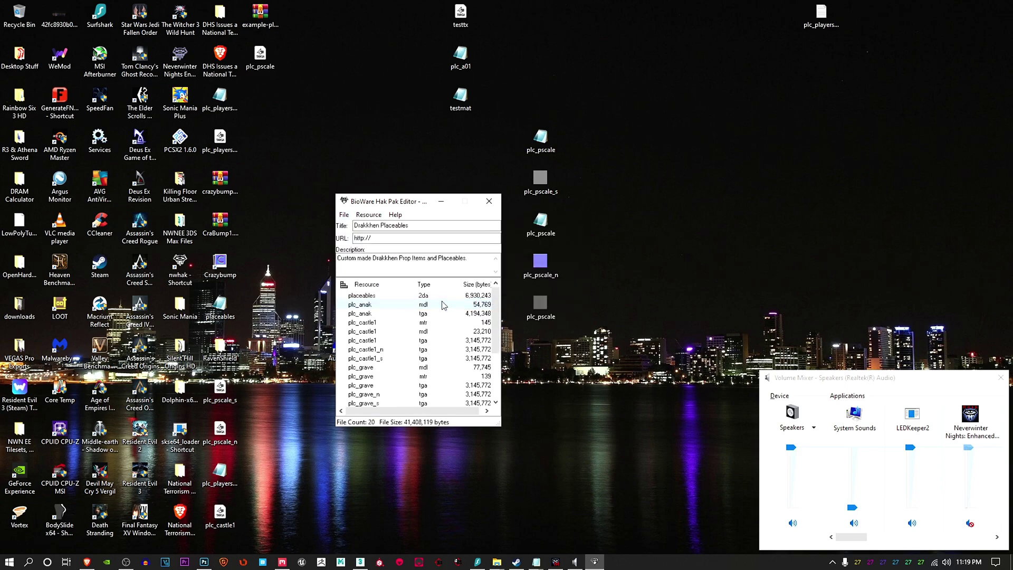
- Examine the hak's resource list down to the plc_pscale mtr, mdl and tga entries, and check the resource and file commands
mouse_move(495, 303)
left_mouse_down()
mouse_move(495, 337)
mouse_move(495, 314)
left_mouse_up()
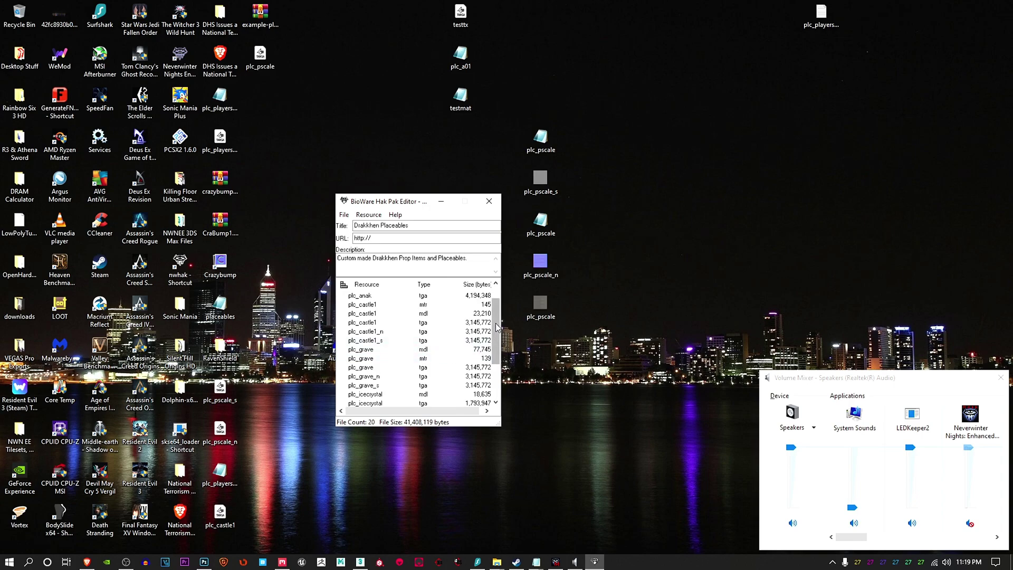
mouse_move(397, 206)
left_mouse_down()
mouse_move(436, 217)
mouse_move(407, 224)
left_mouse_up()
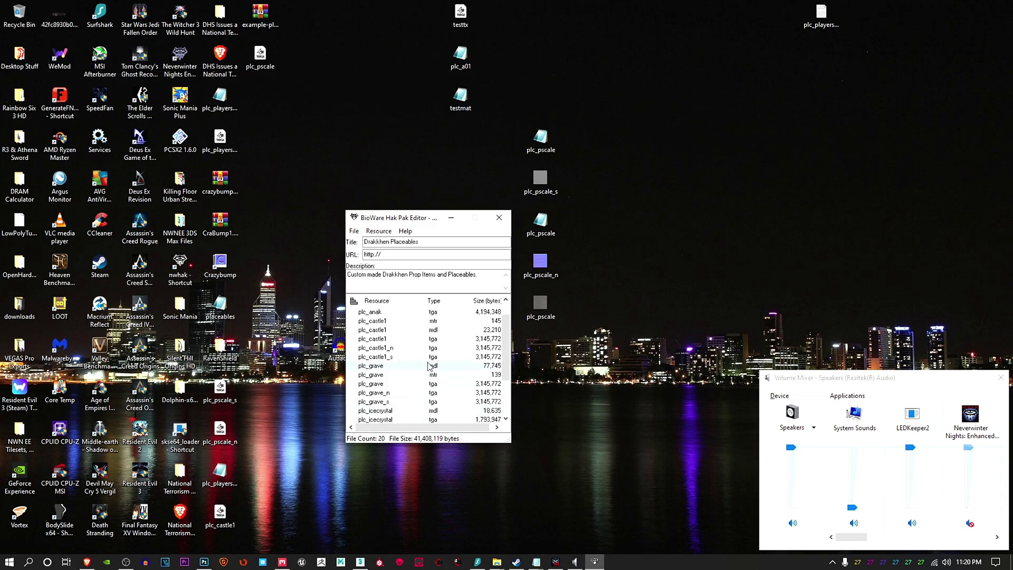
left_click_drag(507, 350, 508, 391)
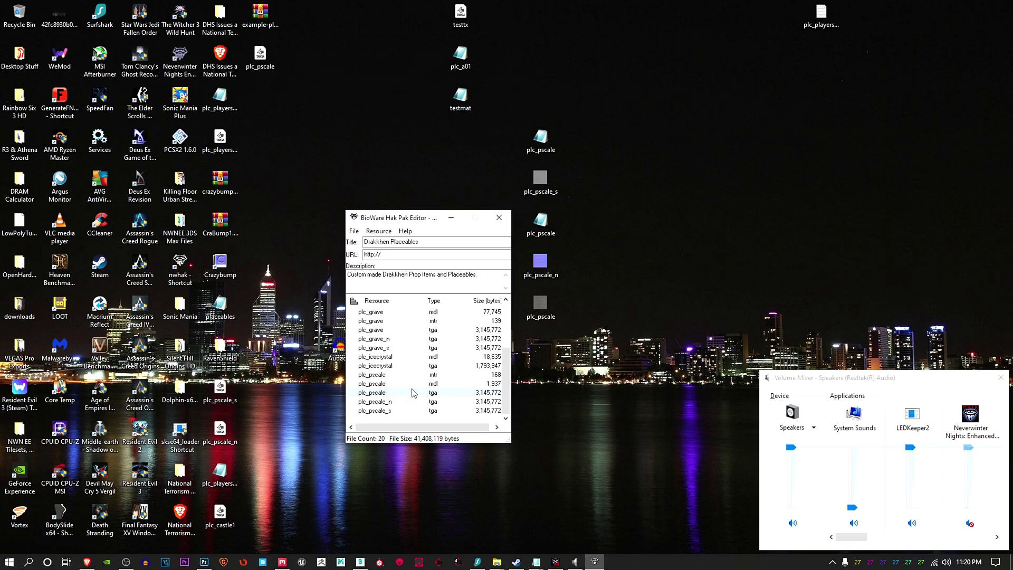
left_click(379, 231)
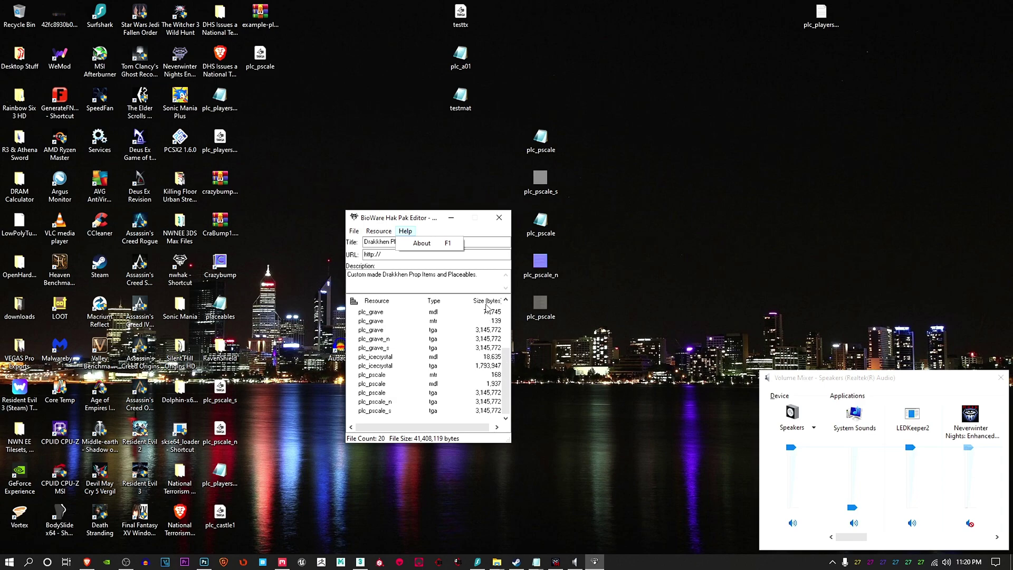
left_click(479, 428)
left_click_drag(478, 433, 485, 406)
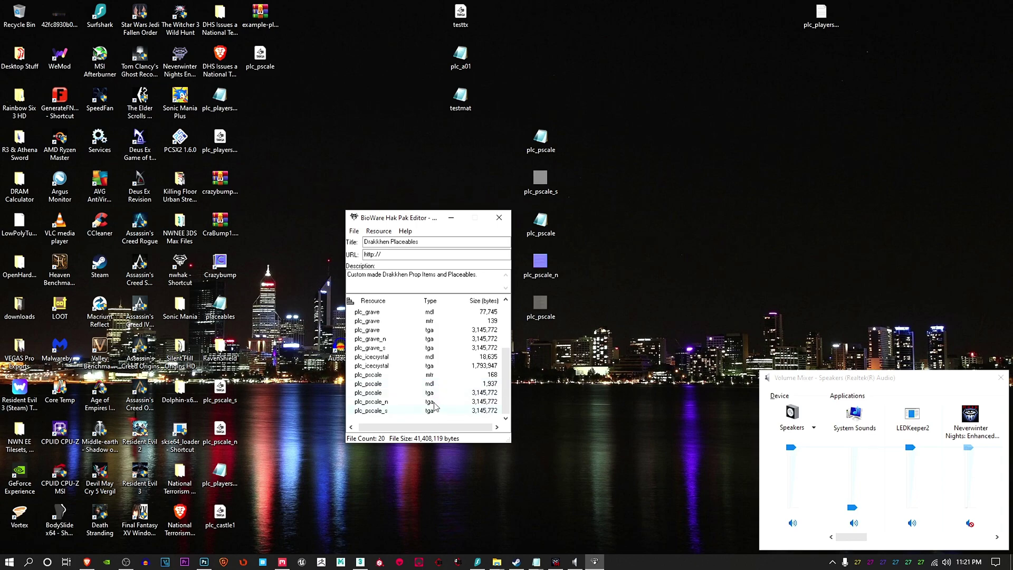
left_click(354, 231)
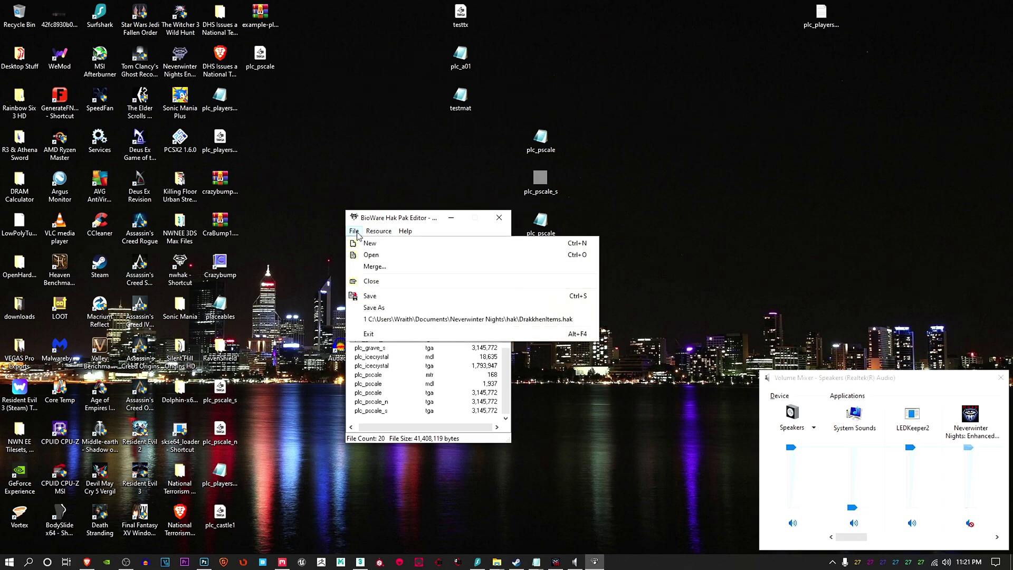
left_click(662, 228)
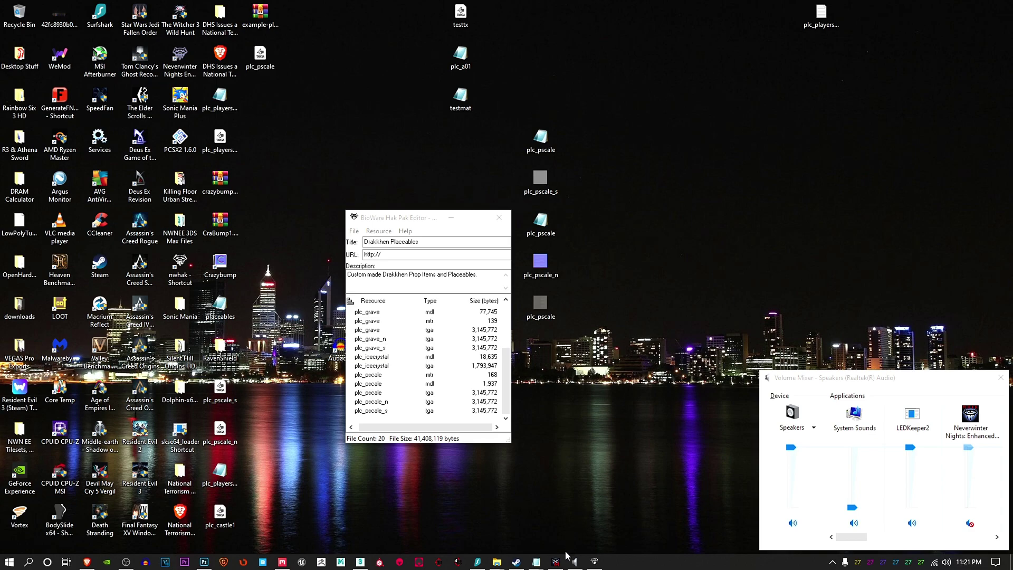
- Switch to Neverwinter Nights: Enhanced Edition and examine the textured box beside the player character from different angles and torch positions
mouse_move(560, 564)
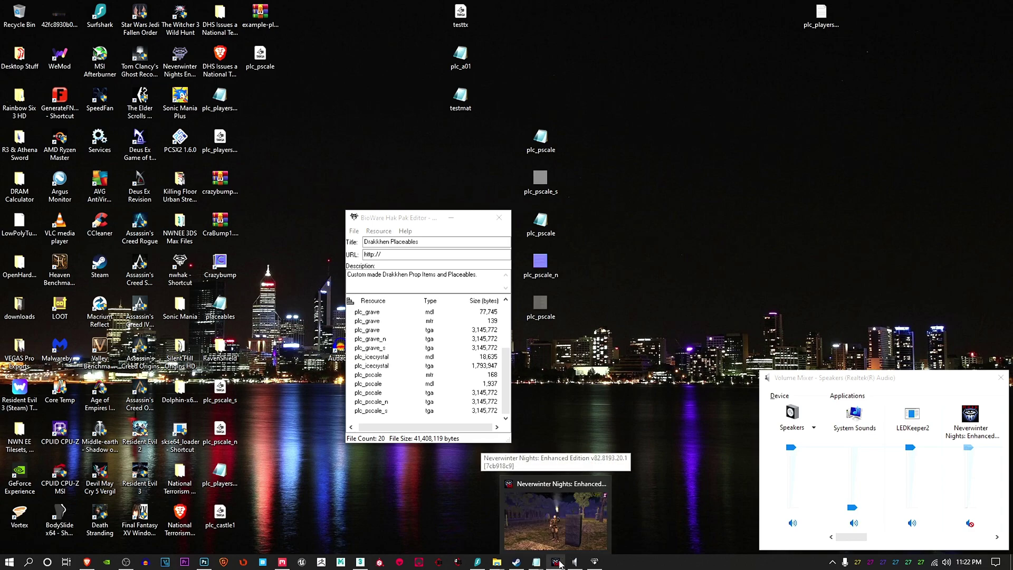
left_click(560, 564)
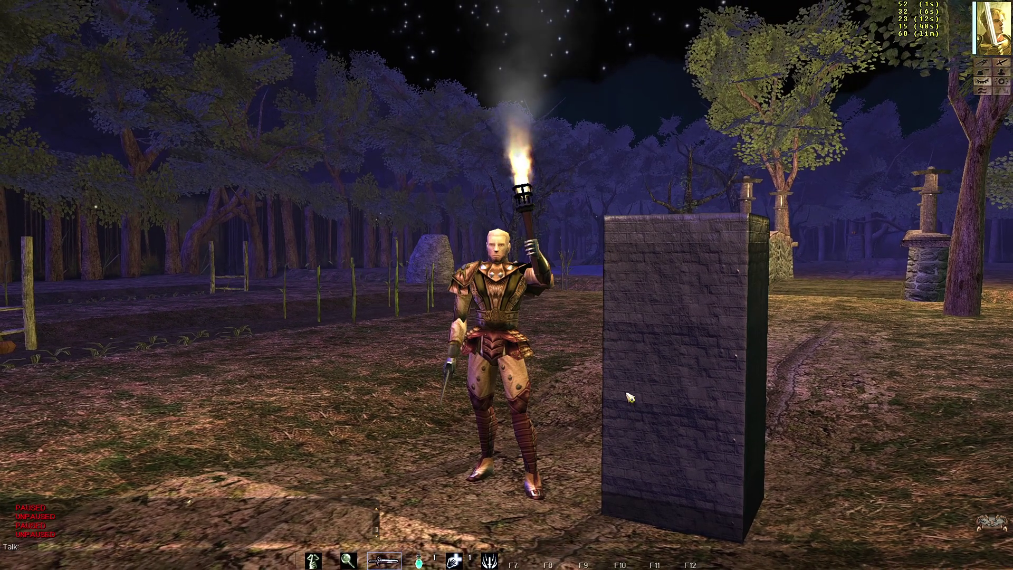
middle_click_drag(626, 393, 615, 332)
mouse_move(715, 424)
middle_mouse_down()
mouse_move(703, 420)
mouse_move(792, 426)
mouse_move(701, 431)
mouse_move(743, 432)
mouse_move(731, 432)
middle_mouse_up()
left_click(731, 433)
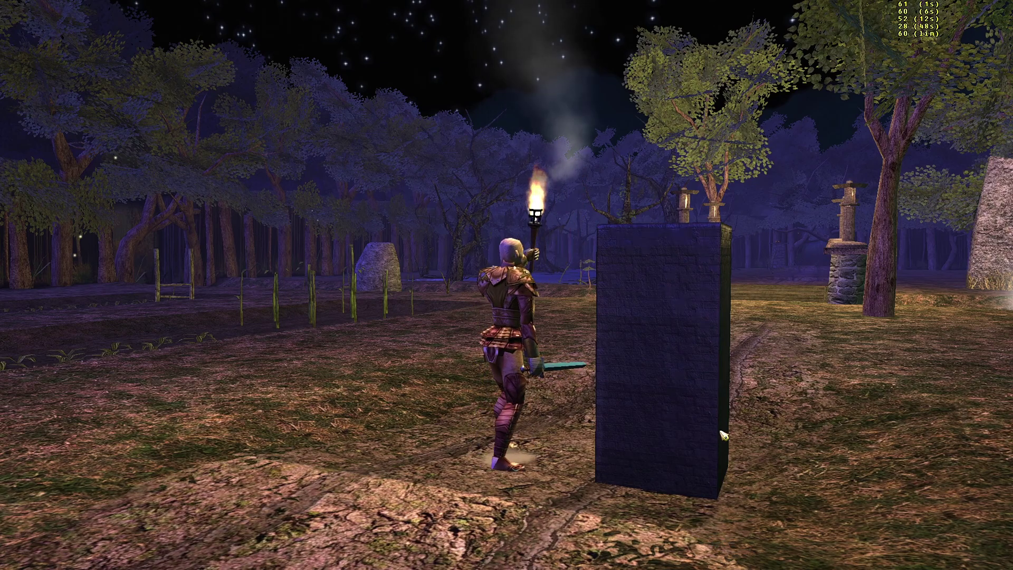
key("a")
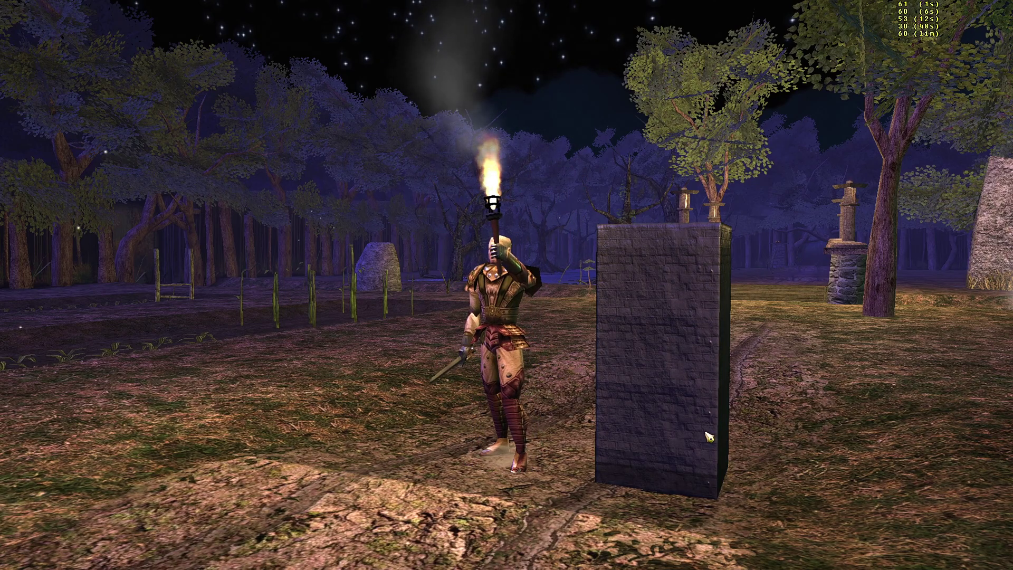
key("w")
middle_click_drag(706, 433, 686, 387)
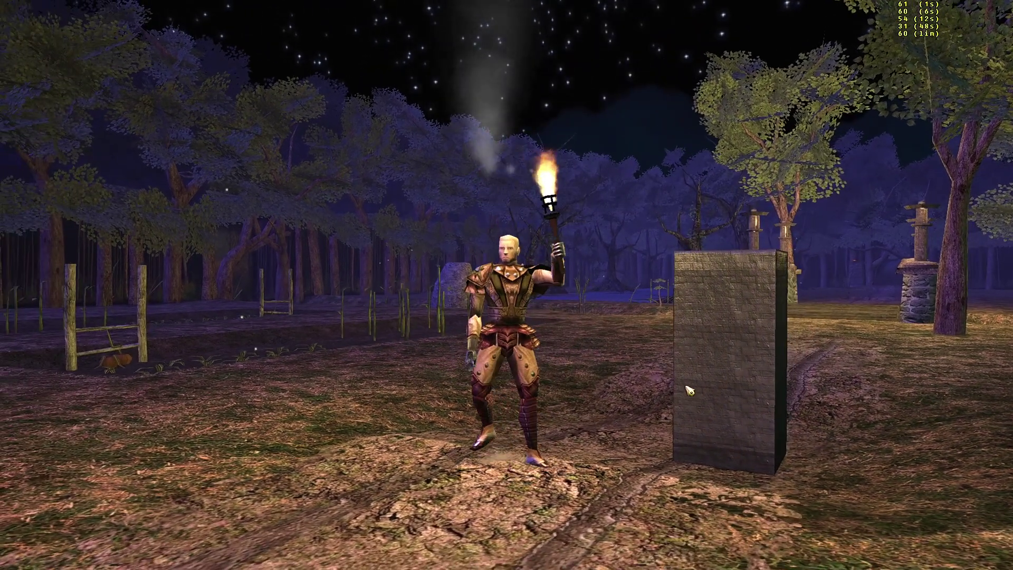
left_click(686, 387)
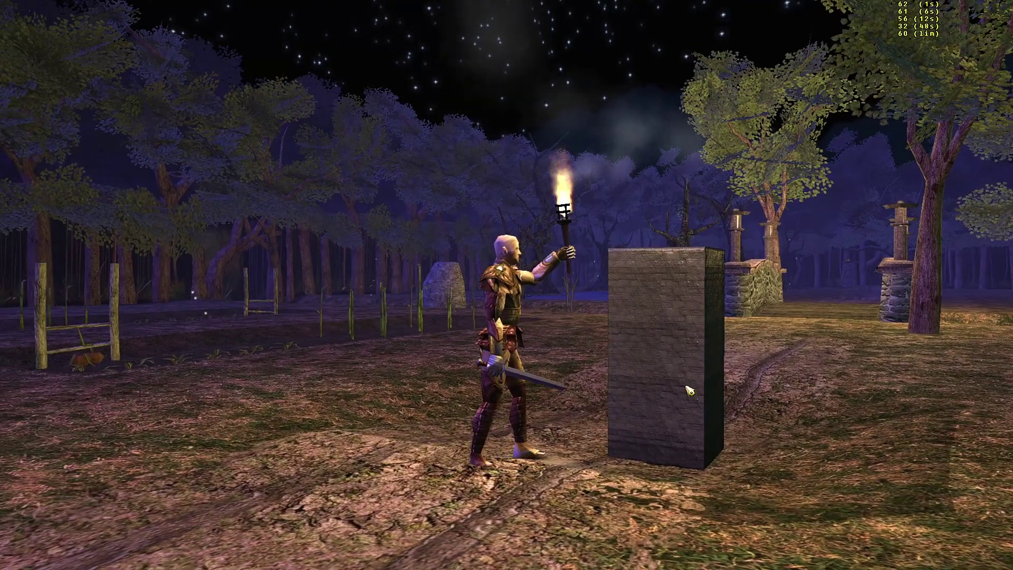
- Turn the torch-bearing character toward and away from the box to compare how the torchlight falls on its textured face
middle_click_drag(686, 386, 708, 353)
key("d")
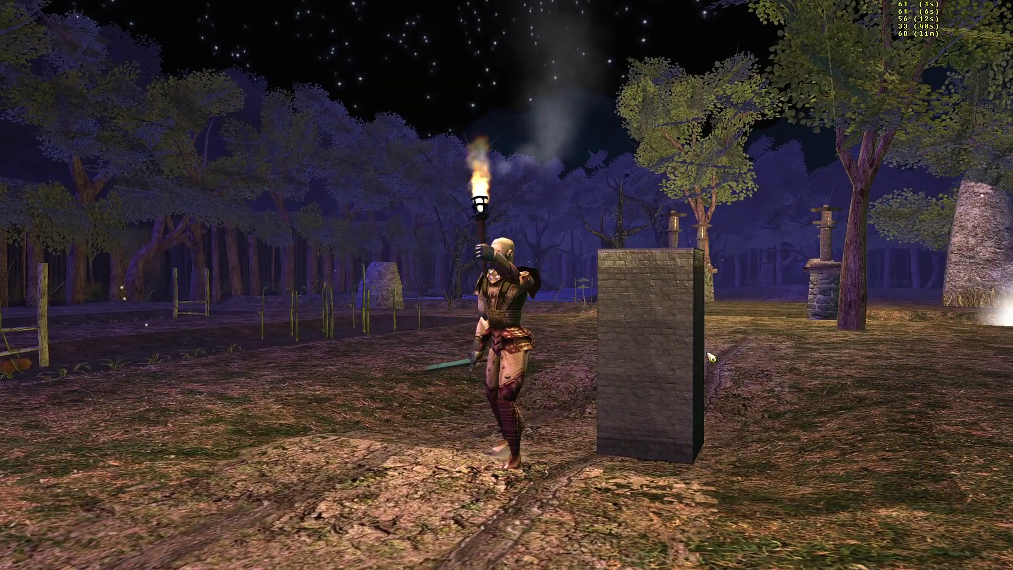
key("a")
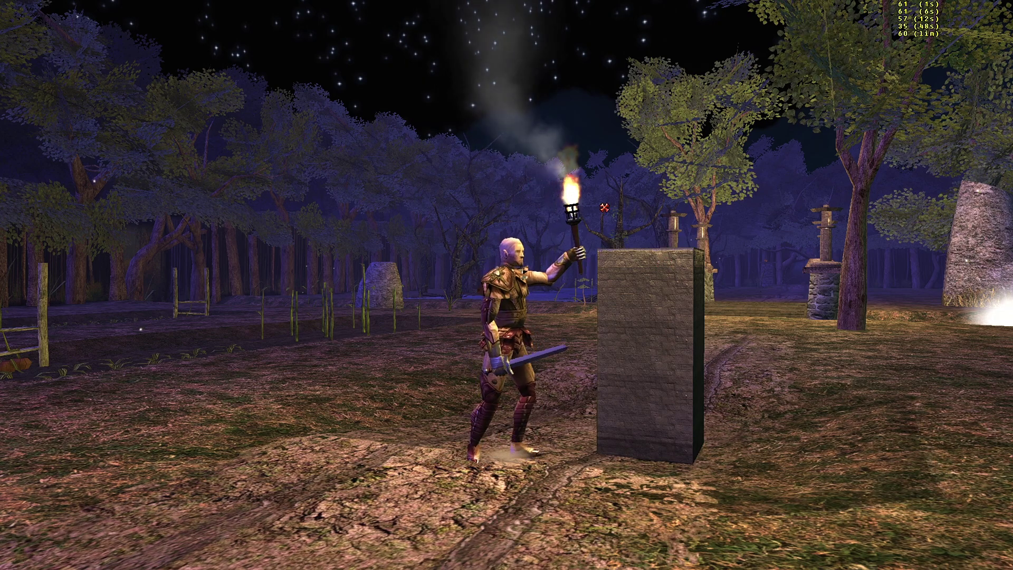
key("d")
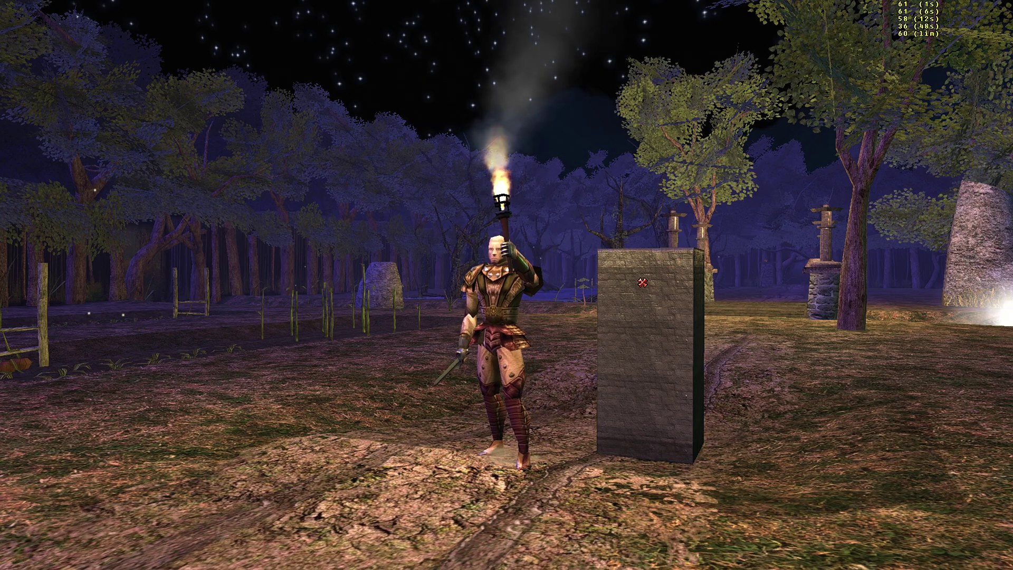
key("a")
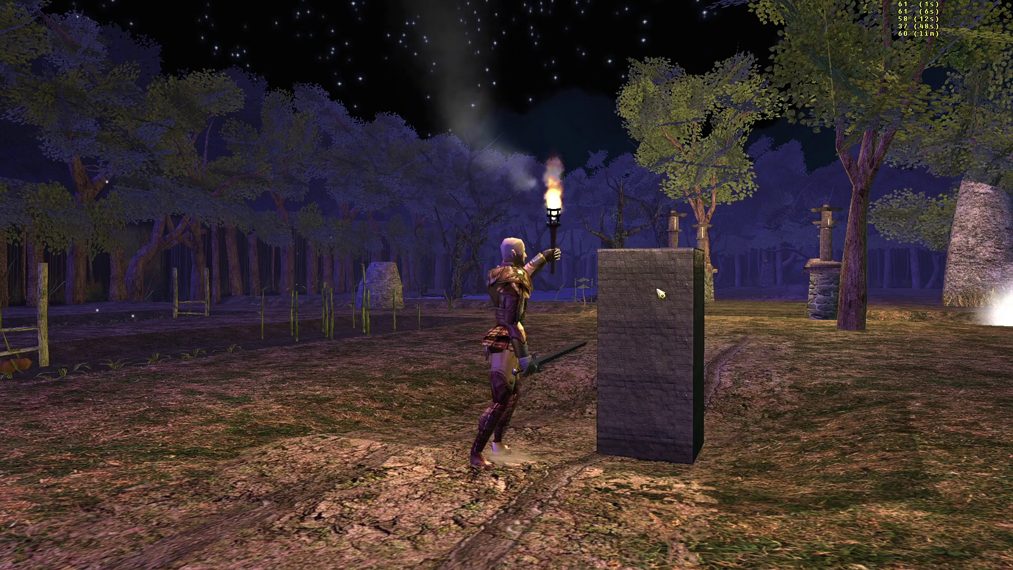
key("d")
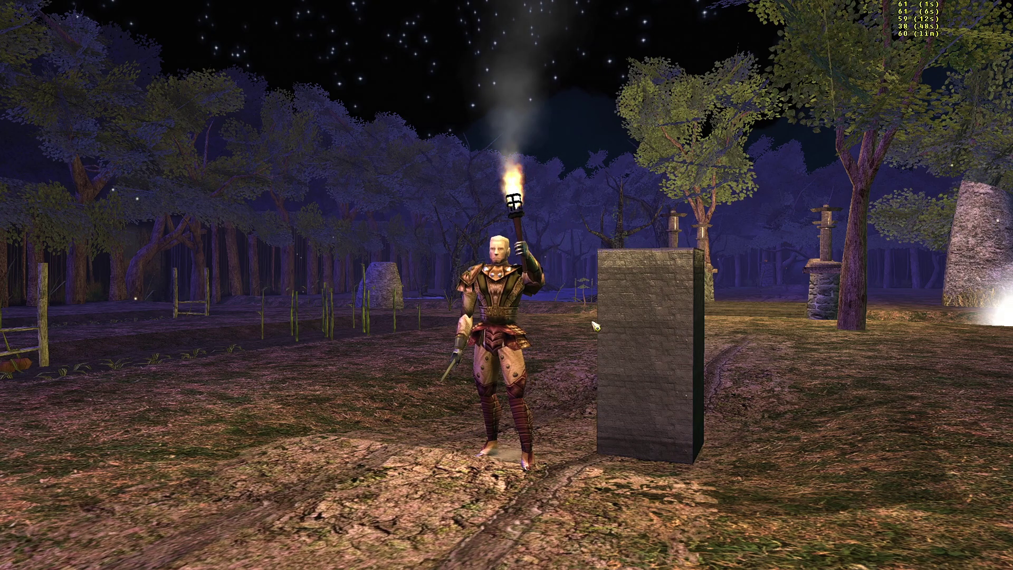
key("s")
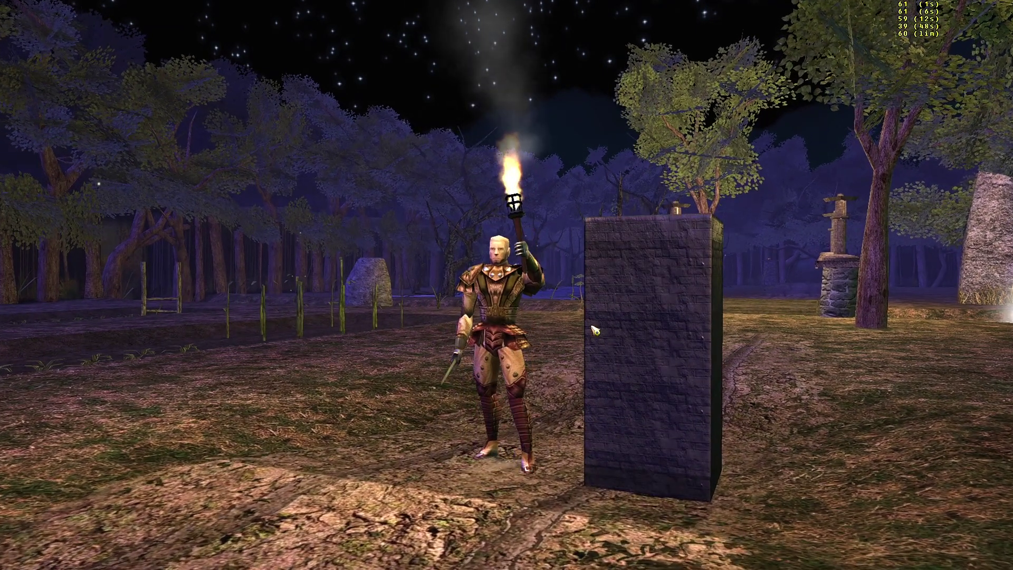
- View the box and character from the front and both sides to compare their heights and the shading of the brick surface
middle_click_drag(595, 330, 692, 330)
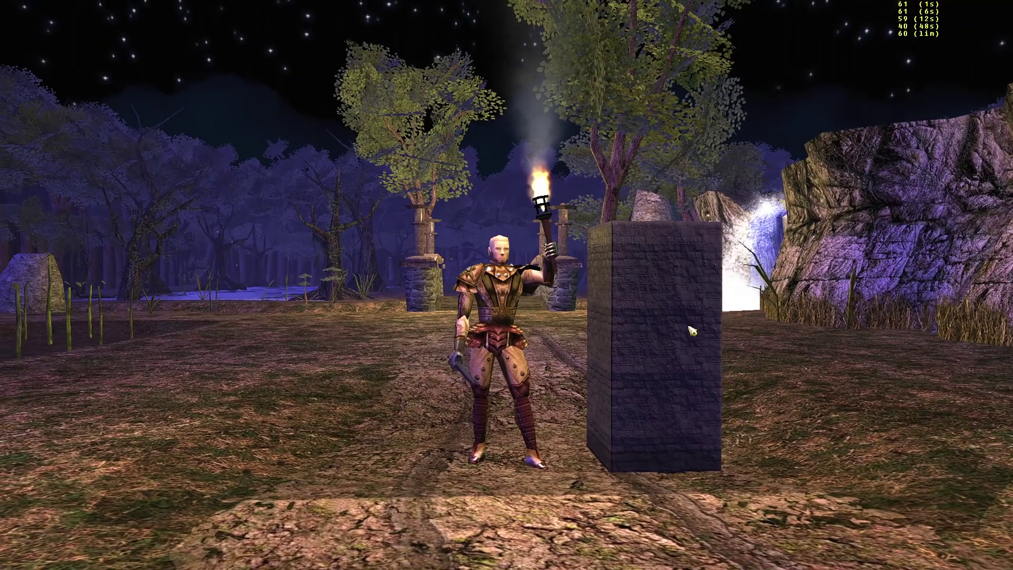
middle_click_drag(663, 346, 608, 382)
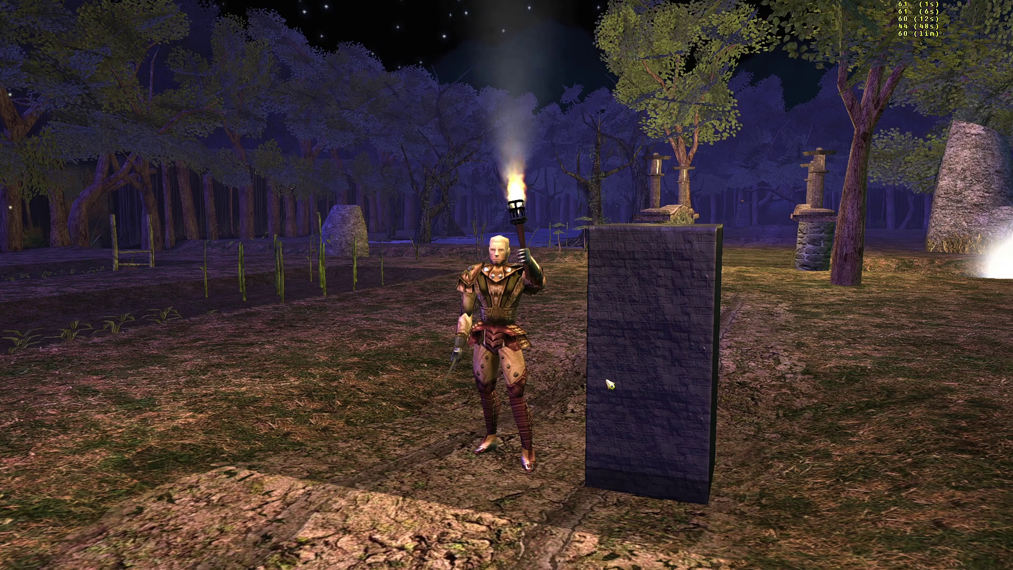
key("Right")
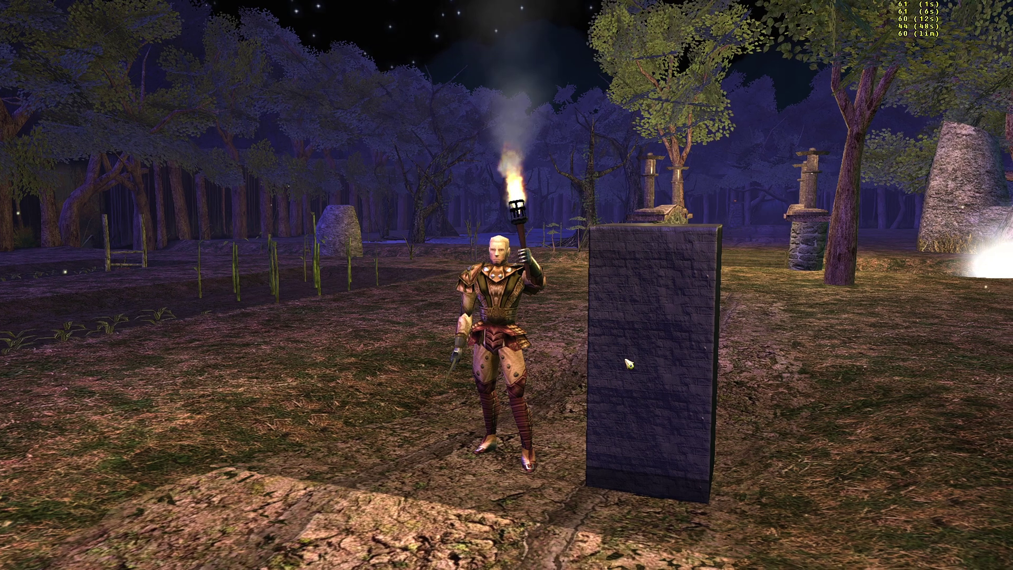
key("Left")
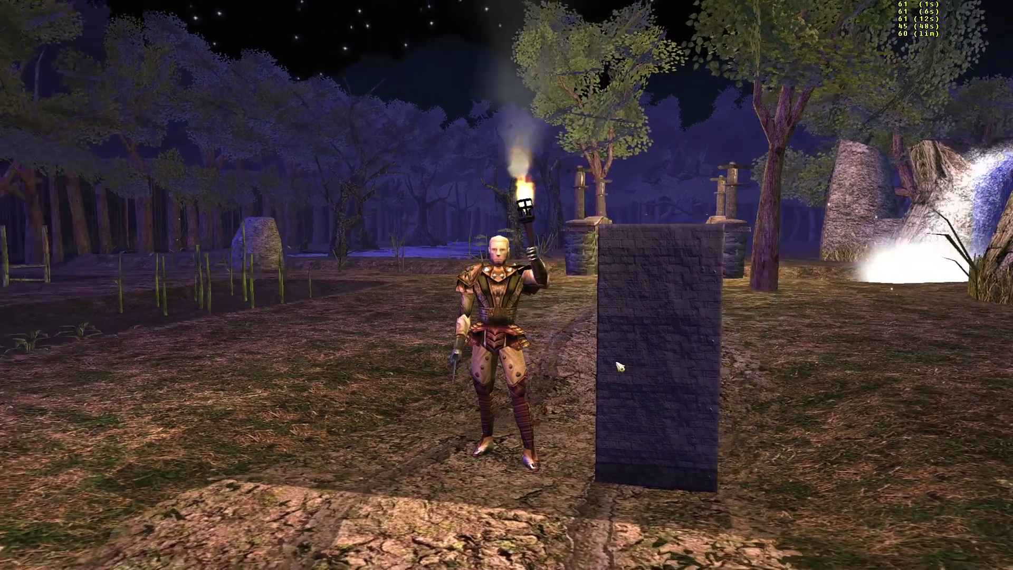
key("Right")
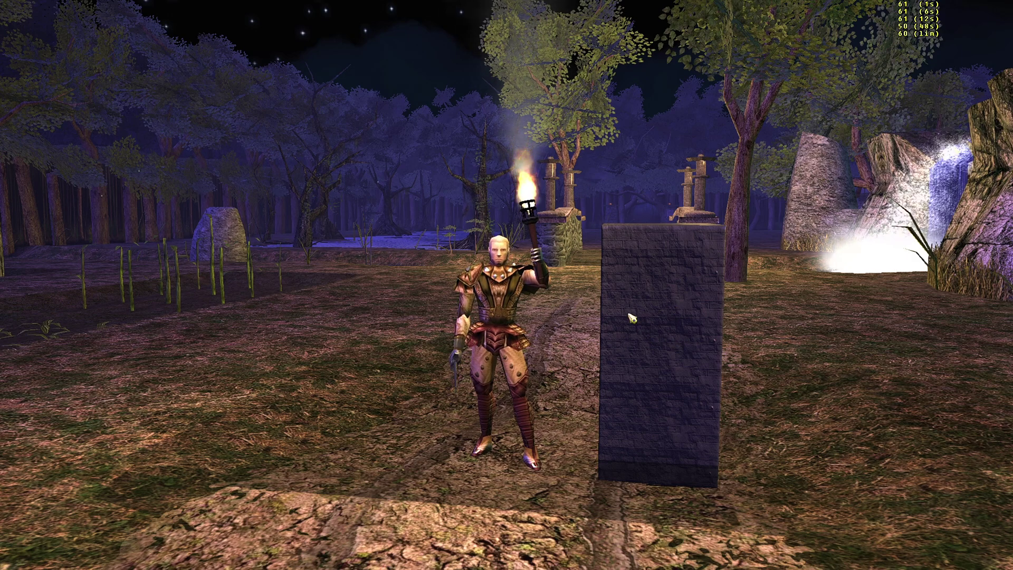
middle_click_drag(695, 381, 666, 385)
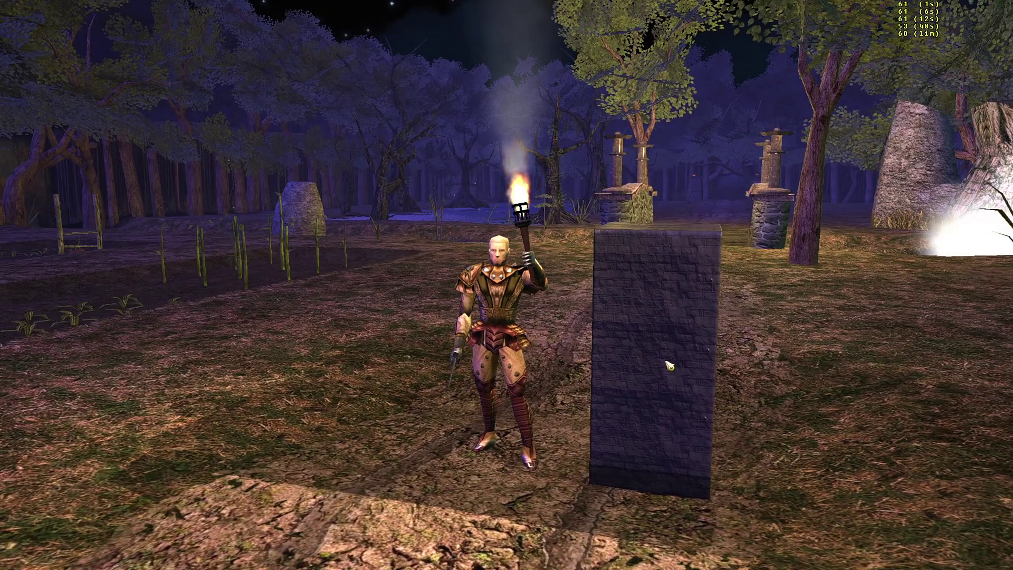
middle_click_drag(670, 366, 744, 366)
middle_click_drag(680, 372, 301, 396)
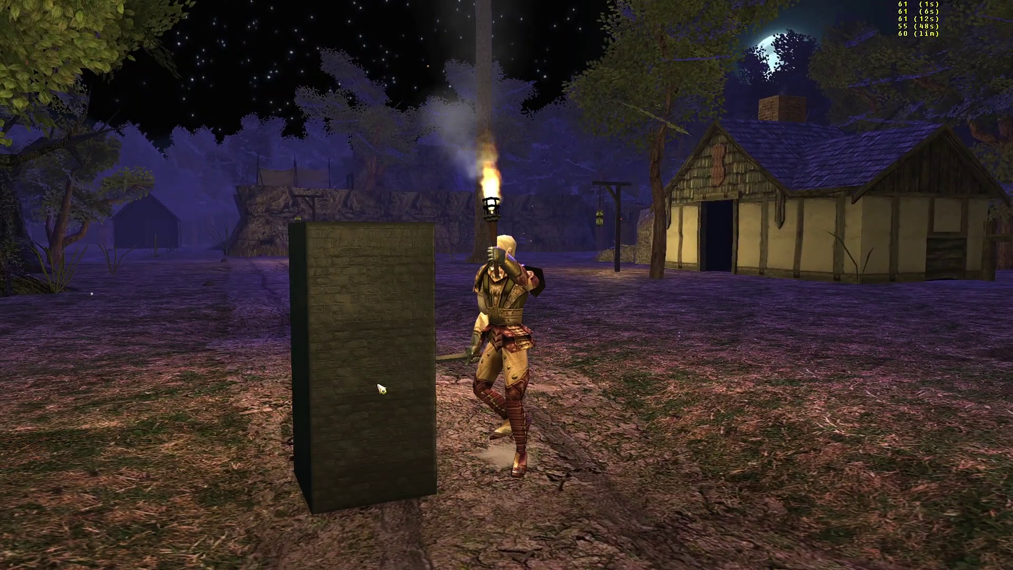
- Move and turn the character beside the box to inspect the light and shadow on its different sides
left_click(381, 390)
key("a")
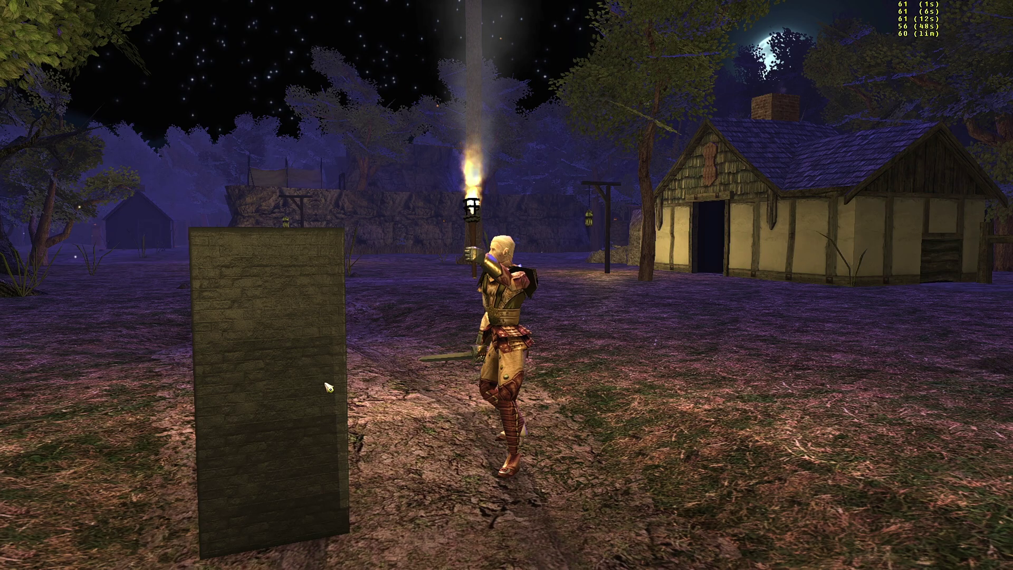
middle_click_drag(325, 383, 277, 403)
middle_click_drag(633, 408, 388, 422)
middle_click_drag(641, 438, 485, 440)
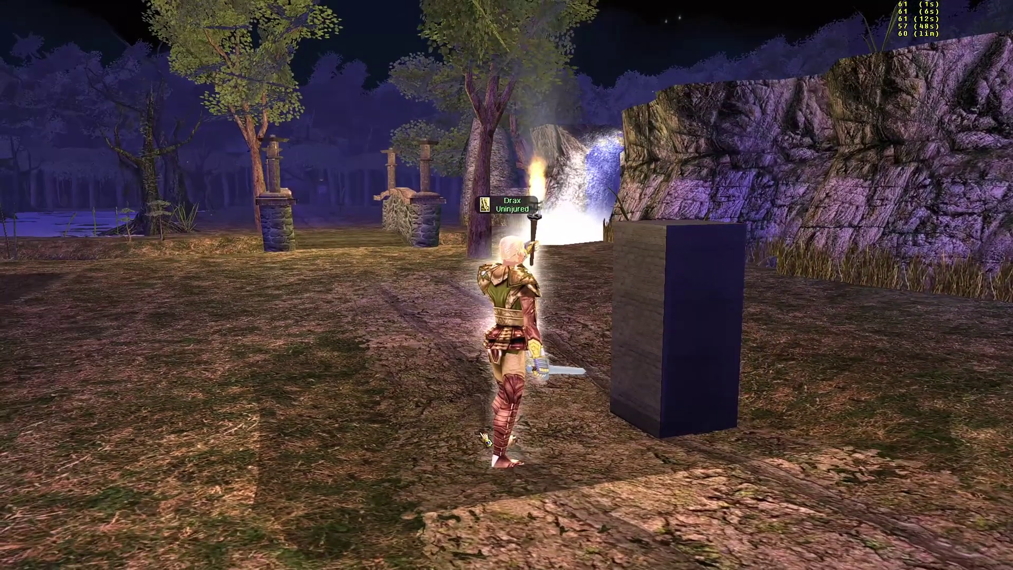
left_click(706, 435)
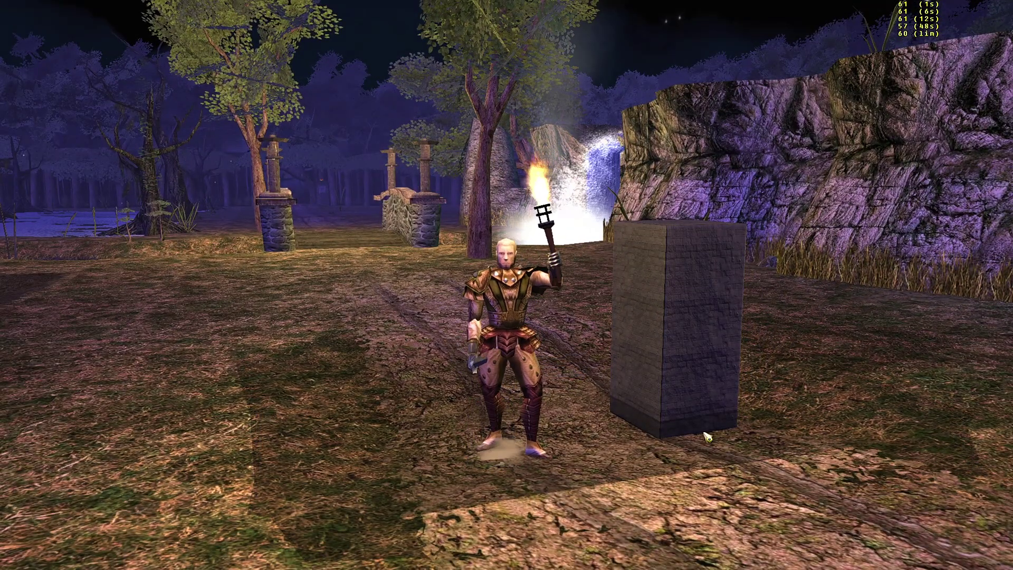
key("a")
middle_click_drag(707, 437, 470, 445)
left_click(653, 447)
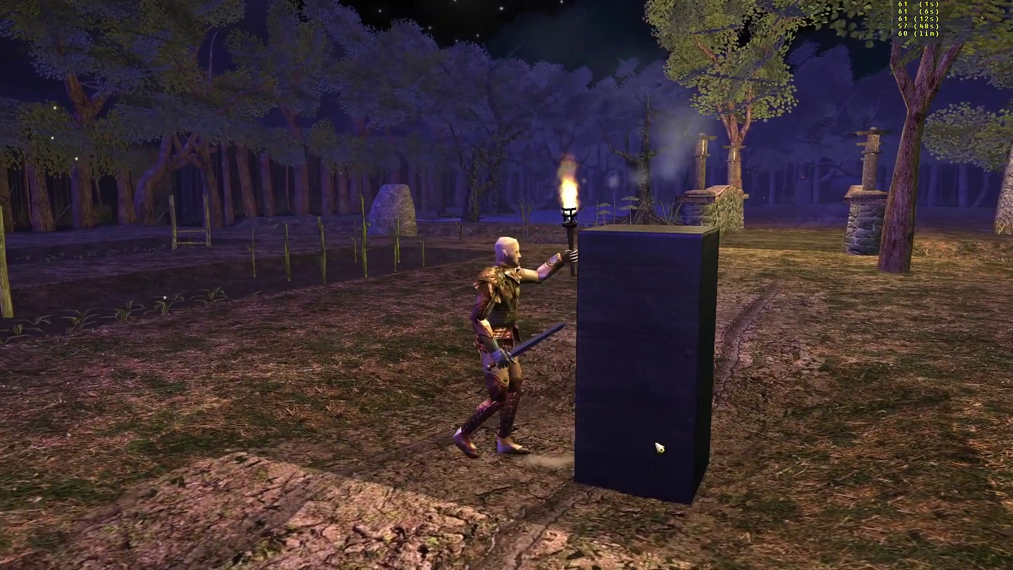
middle_click_drag(659, 447, 773, 442)
key("d")
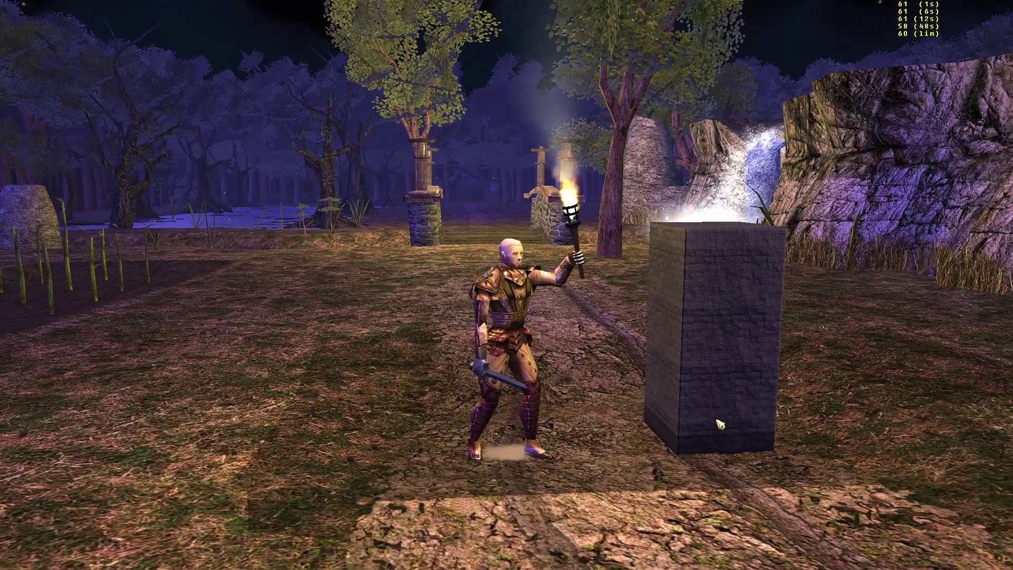
- Examine the box's top, base and side faces from raised and level camera angles around the character
middle_click_drag(717, 422, 290, 442)
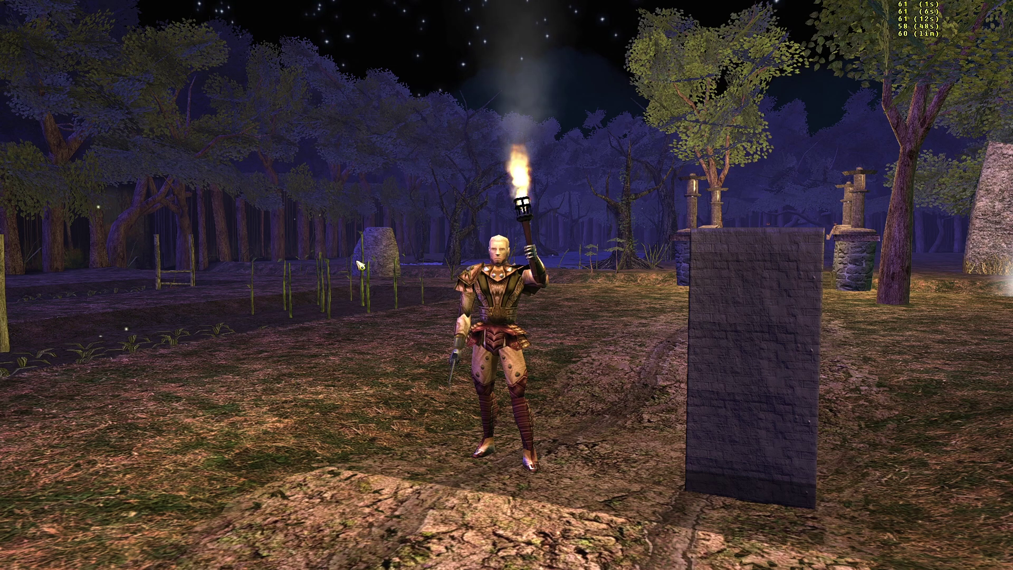
middle_click_drag(264, 279, 344, 294)
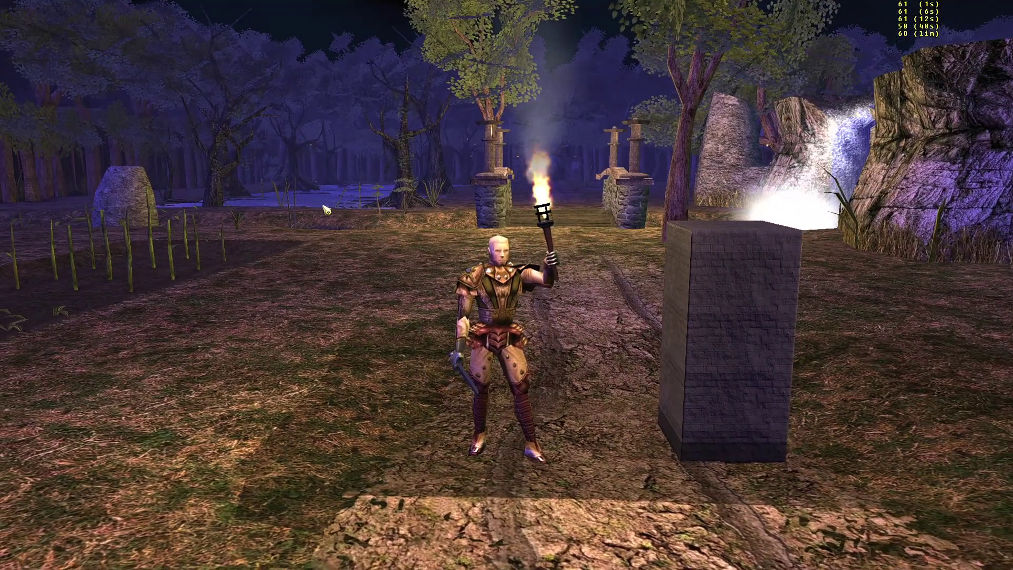
middle_click_drag(335, 317, 860, 386)
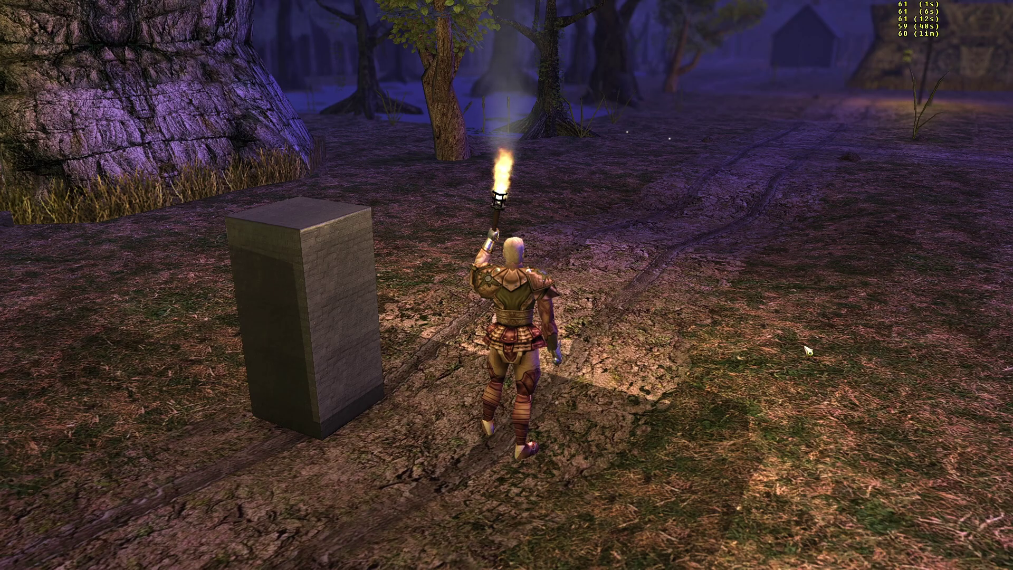
middle_click_drag(867, 359, 380, 346)
middle_click_drag(658, 377, 629, 375)
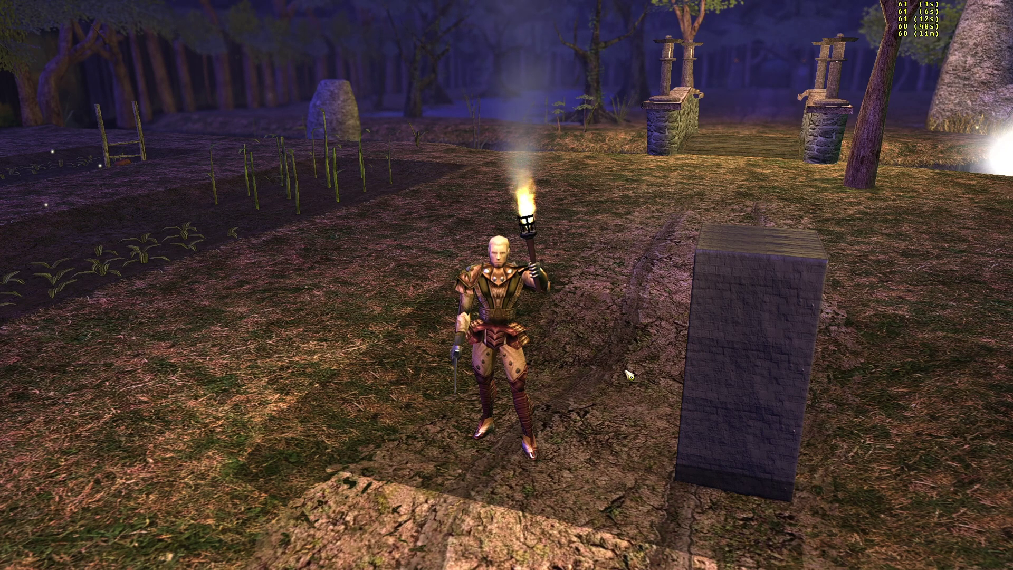
middle_click_drag(715, 400, 832, 402)
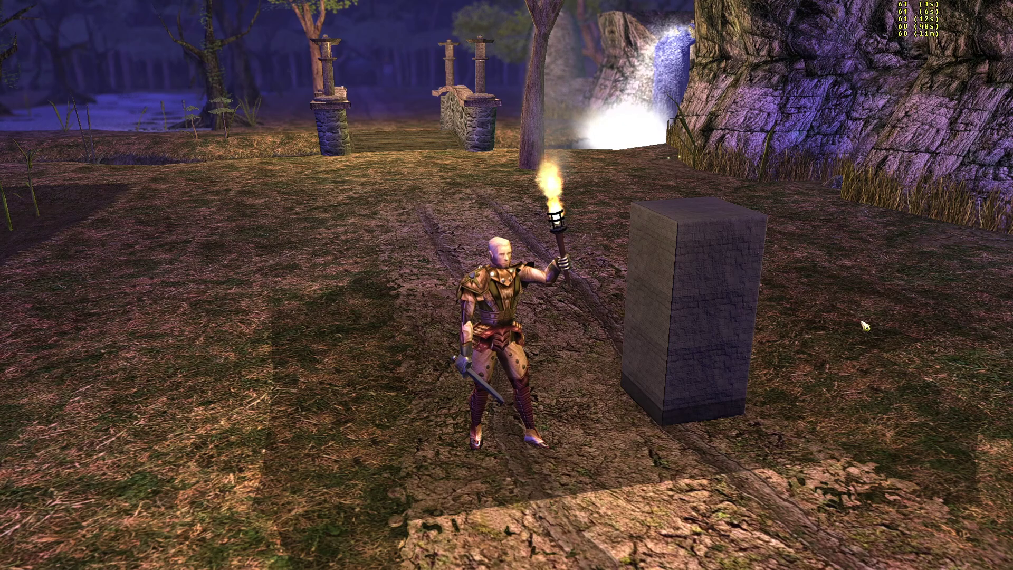
middle_click_drag(891, 361, 735, 323)
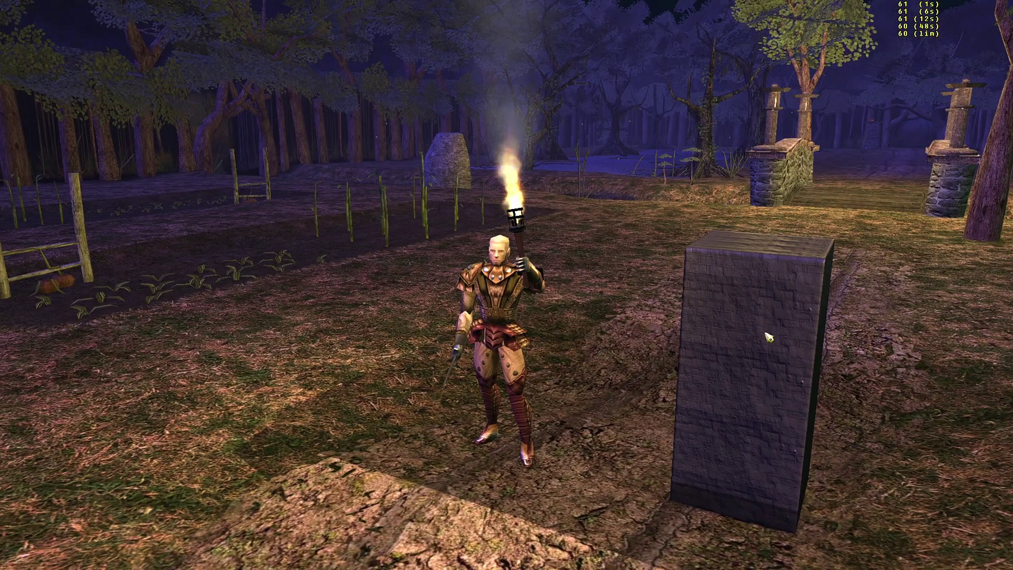
middle_click_drag(713, 430, 751, 437)
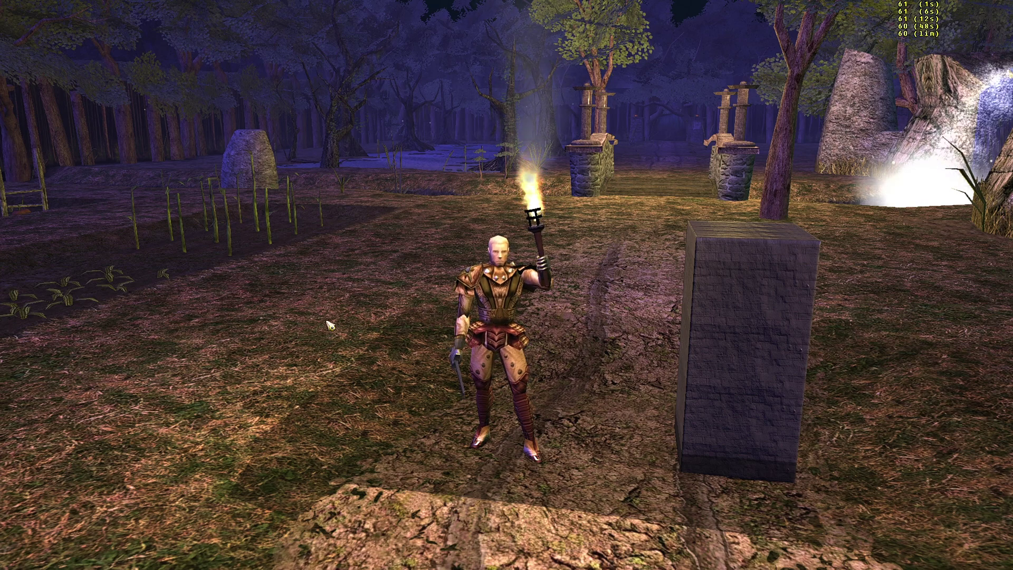
middle_click_drag(327, 341, 287, 330)
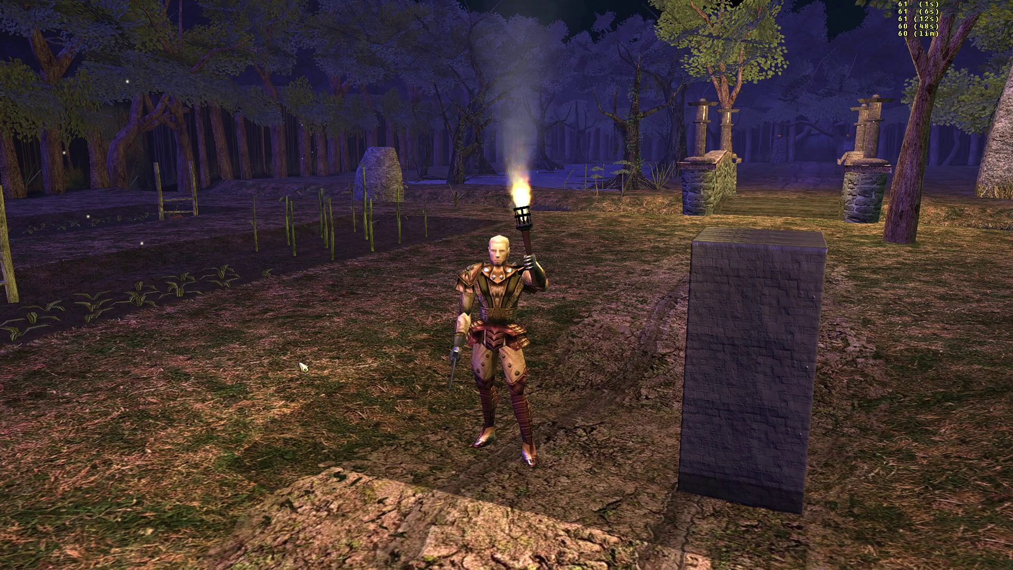
middle_click_drag(303, 368, 398, 366)
middle_click_drag(539, 443, 433, 420)
middle_click_drag(785, 452, 762, 327)
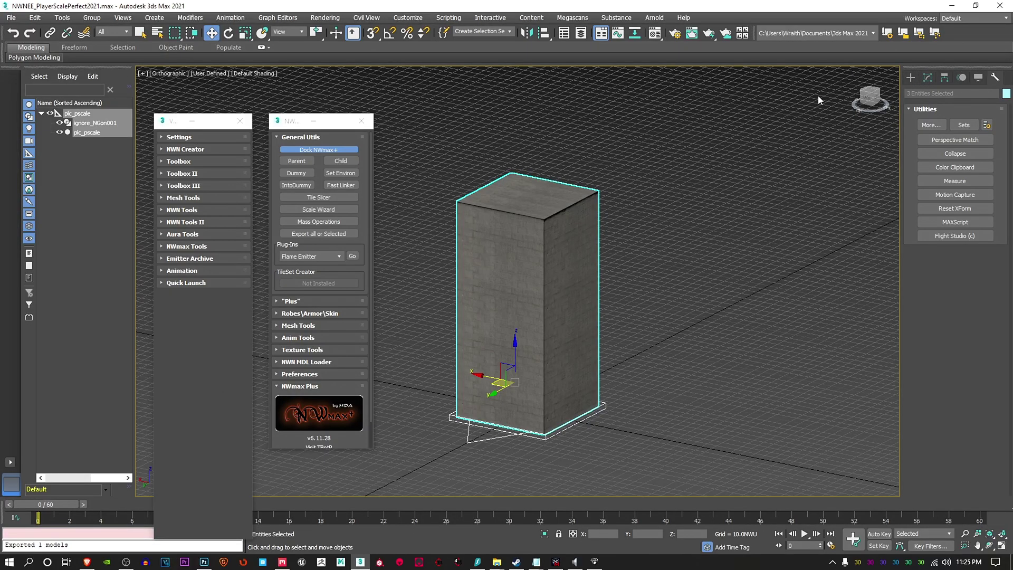
- Switch to 3ds Max and undo the recent scene changes until the deleted plc_orc base and its child objects are restored
key("Page_Up")
key("ctrl+z")
key("ctrl+z")
key("ctrl+z")
key("ctrl+z")
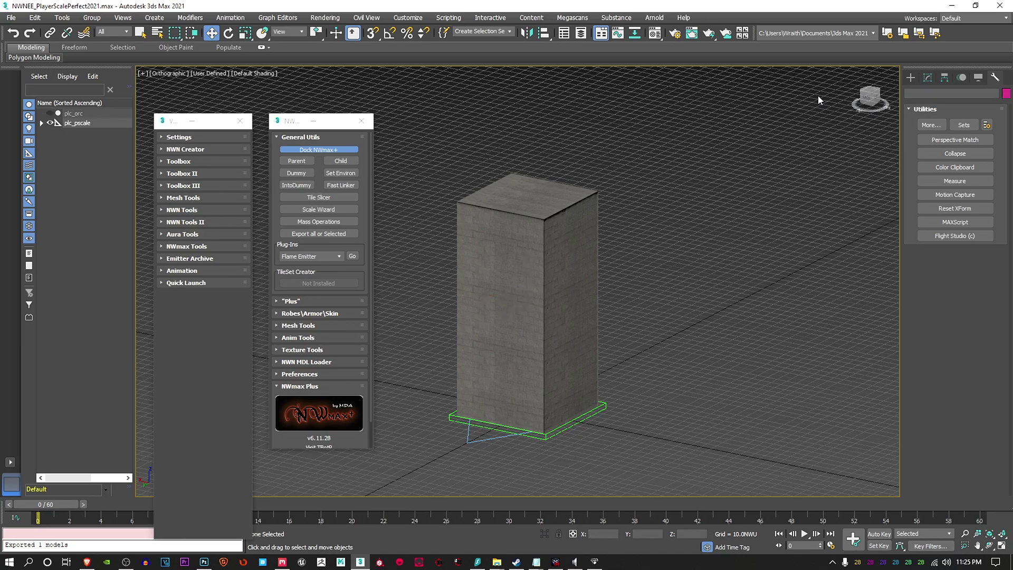
key("ctrl+z")
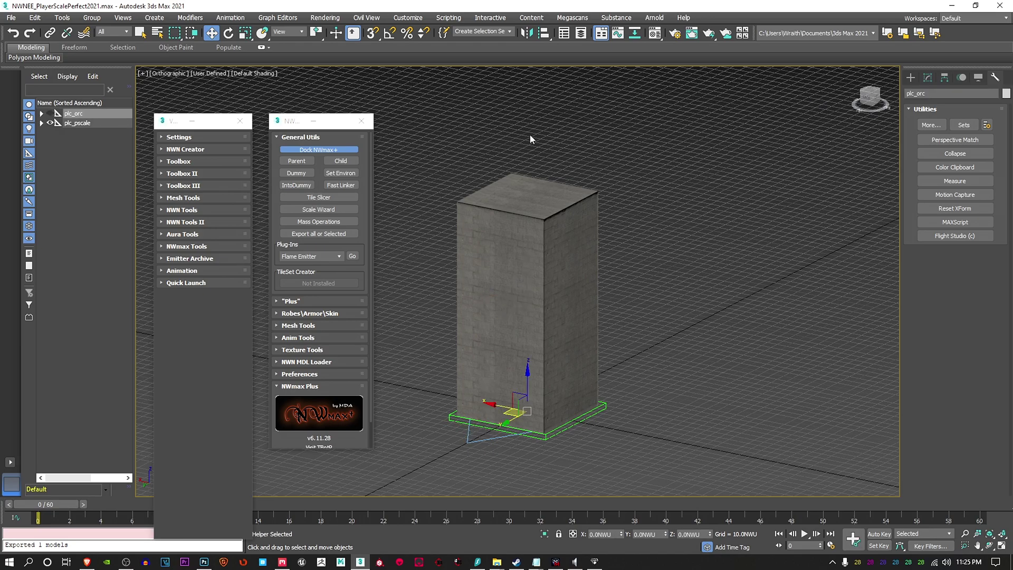
- Expand both model hierarchies, hide plc_pscale with its child objects, and unhide the plc_orc base, its ignore_NGon001 shape and its box
left_click(41, 114)
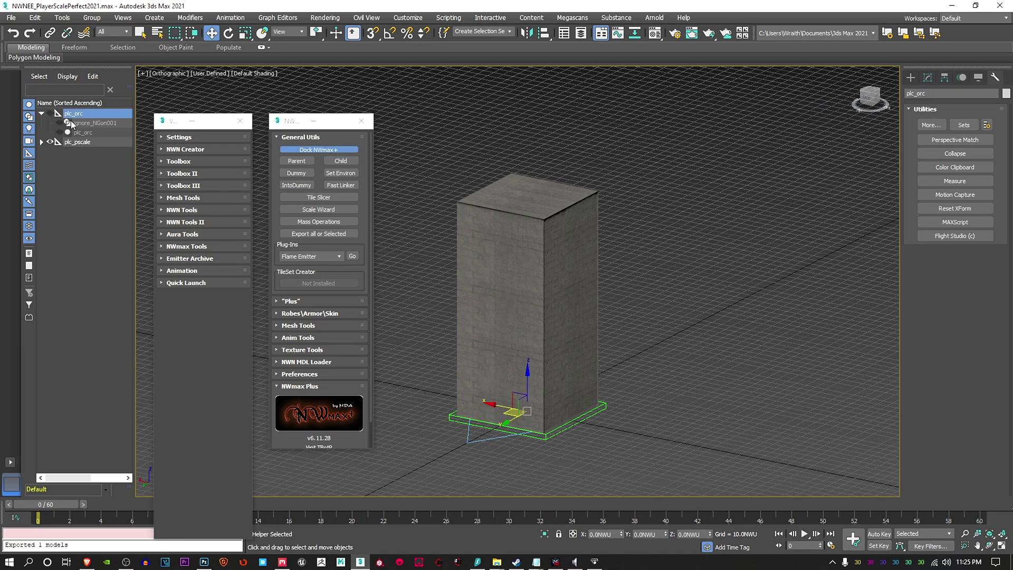
left_click(50, 142)
left_click(42, 142)
left_click(60, 161)
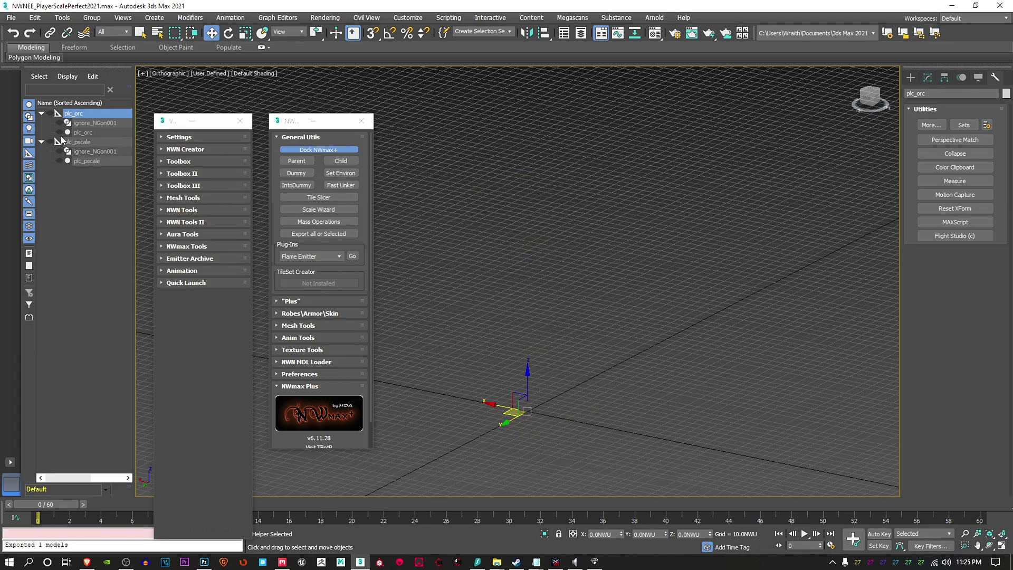
left_click(49, 113)
left_click(59, 122)
left_click(60, 131)
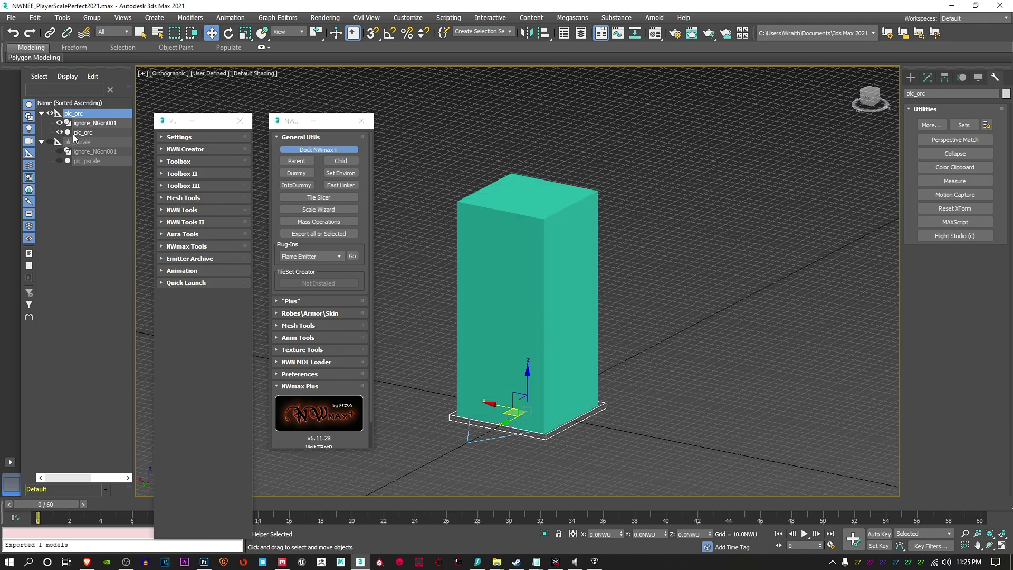
- Examine the MDL base parameters of the plc_orc helper and the dimensions of the plc_orc box
left_click(915, 80)
left_click(928, 78)
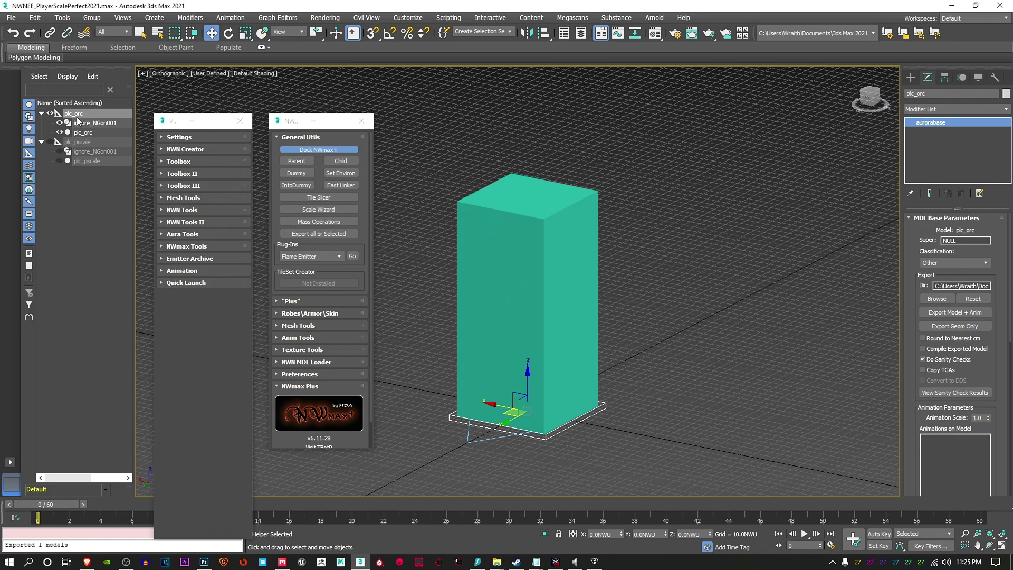
left_click(83, 132)
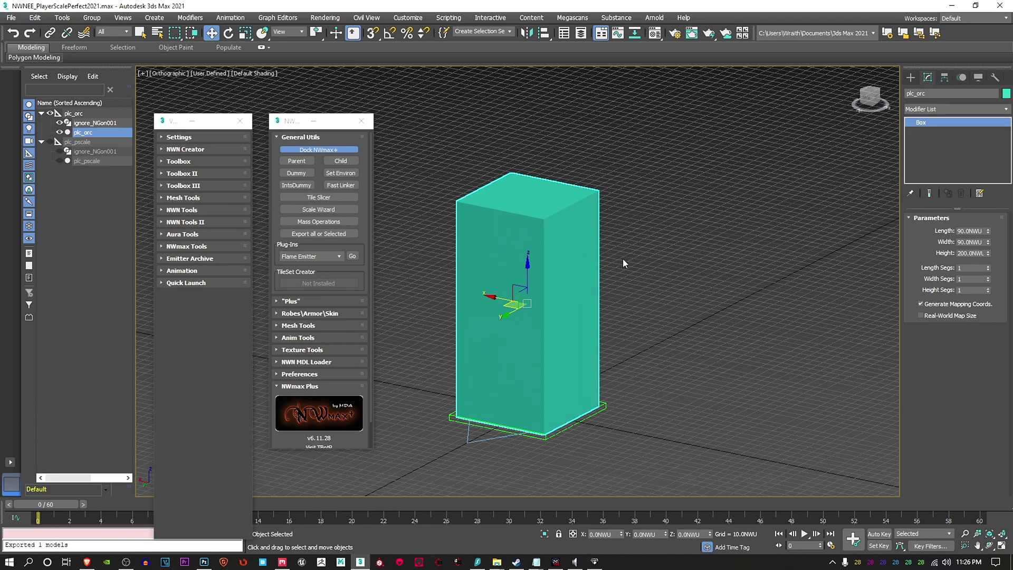
scroll(562, 266, "down", 2)
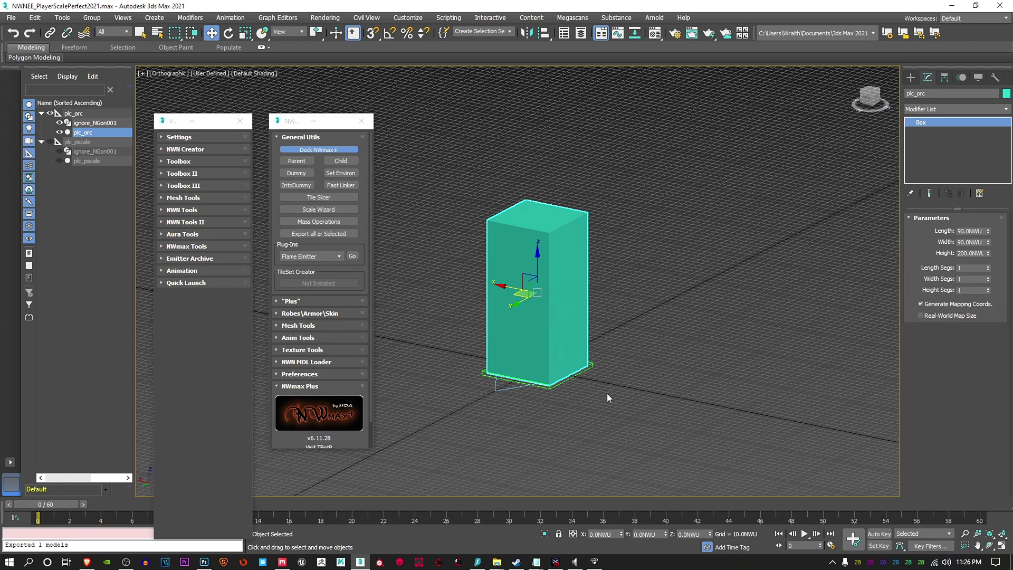
middle_click_drag(626, 348, 649, 346)
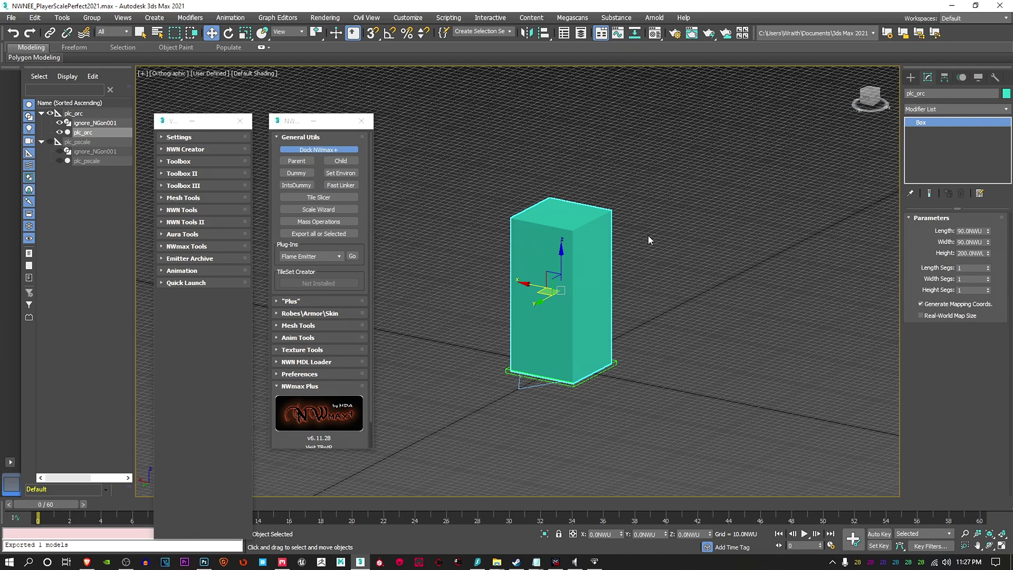
middle_click_drag(672, 334, 739, 338, "alt")
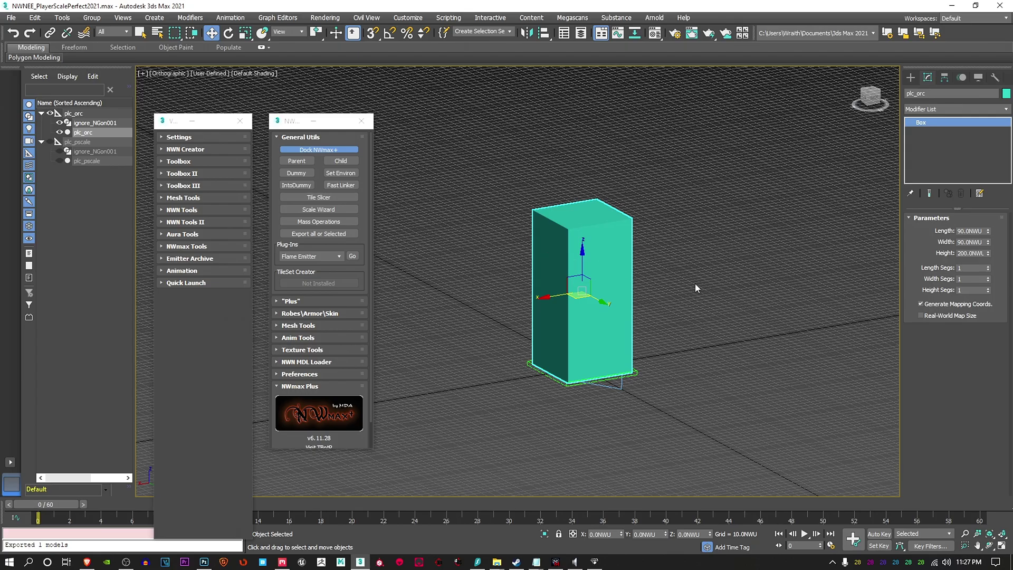
middle_click_drag(695, 288, 658, 290, "alt")
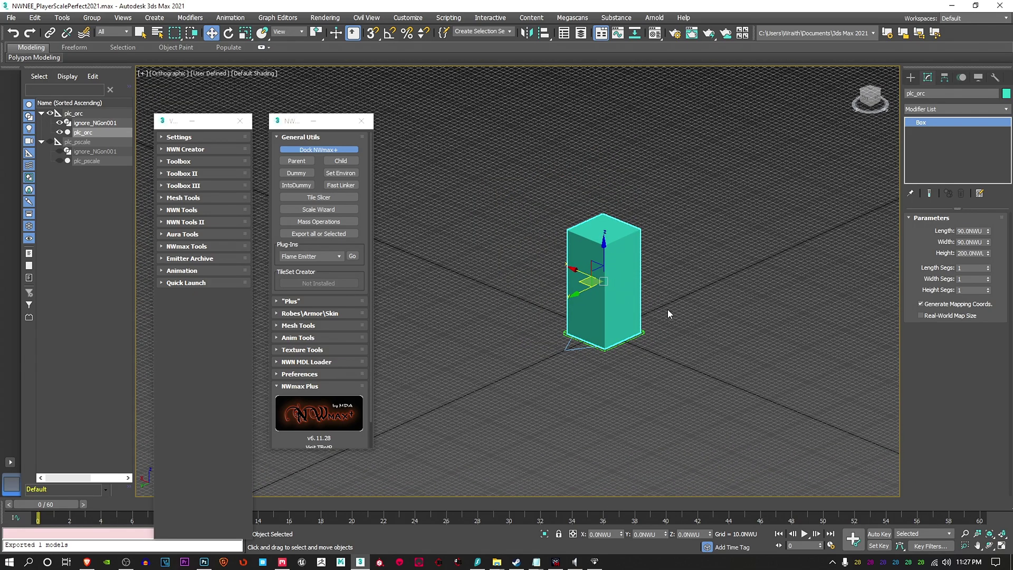
scroll(668, 309, "down", 3)
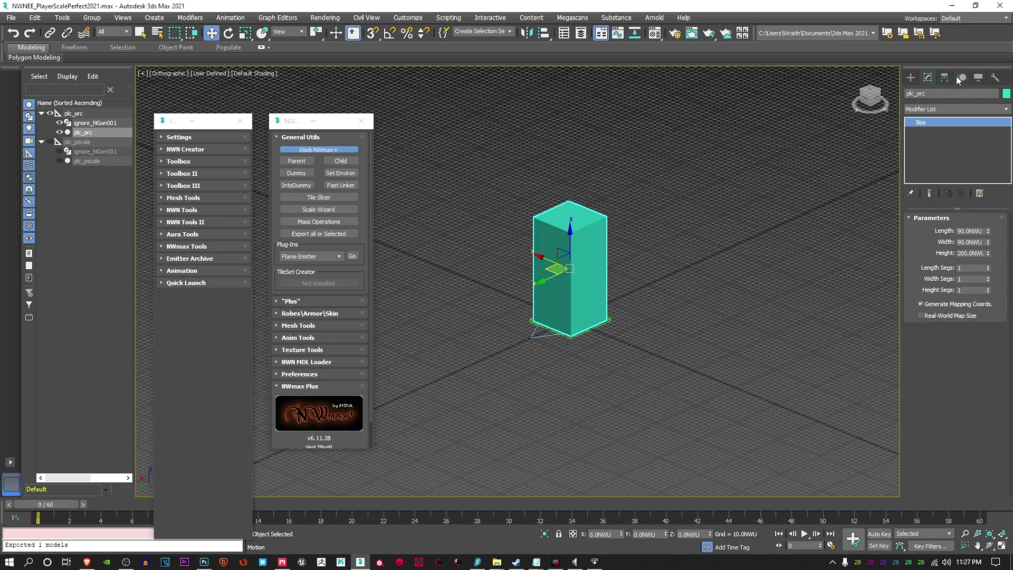
- Reset the transform of the plc_orc box with the Reset XForm utility
left_click(911, 77)
left_click(956, 93)
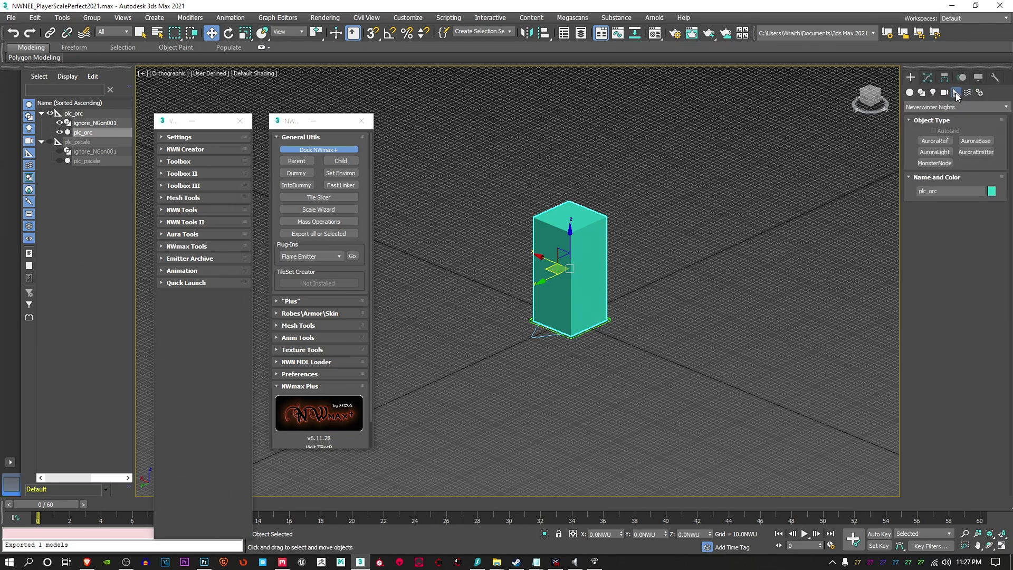
left_click(995, 77)
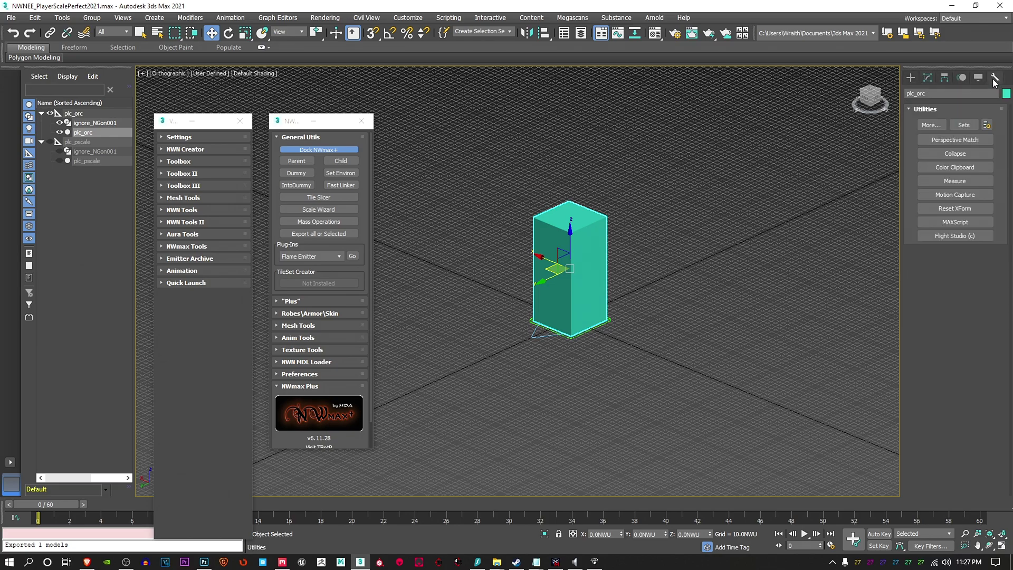
left_click(957, 210)
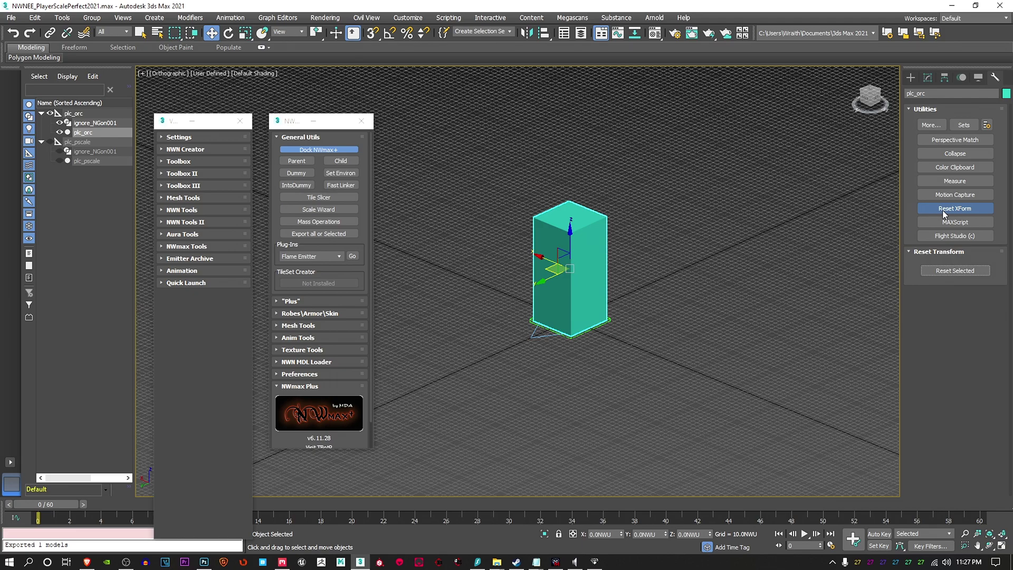
left_click(945, 270)
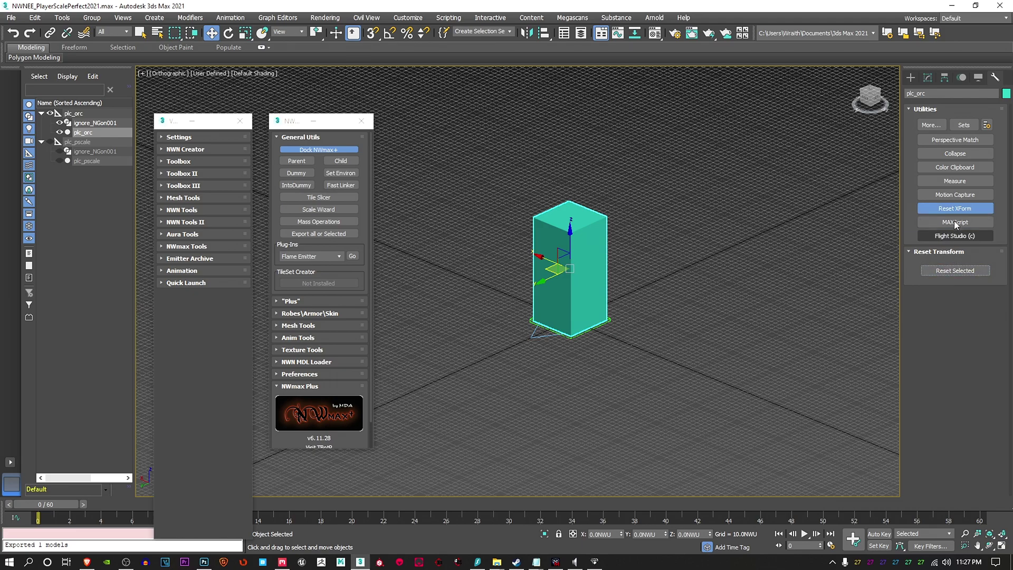
left_click(954, 208)
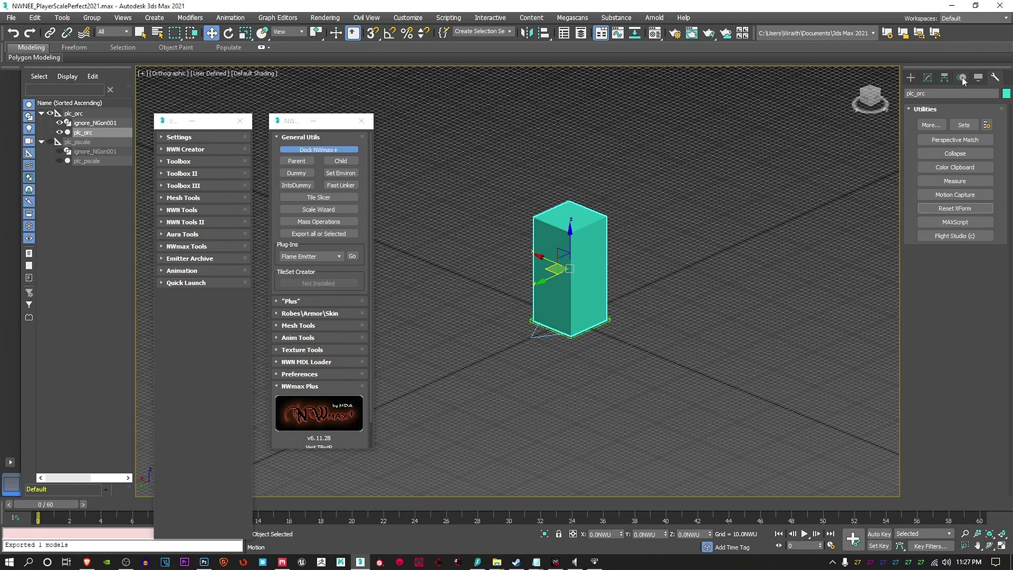
left_click(911, 77)
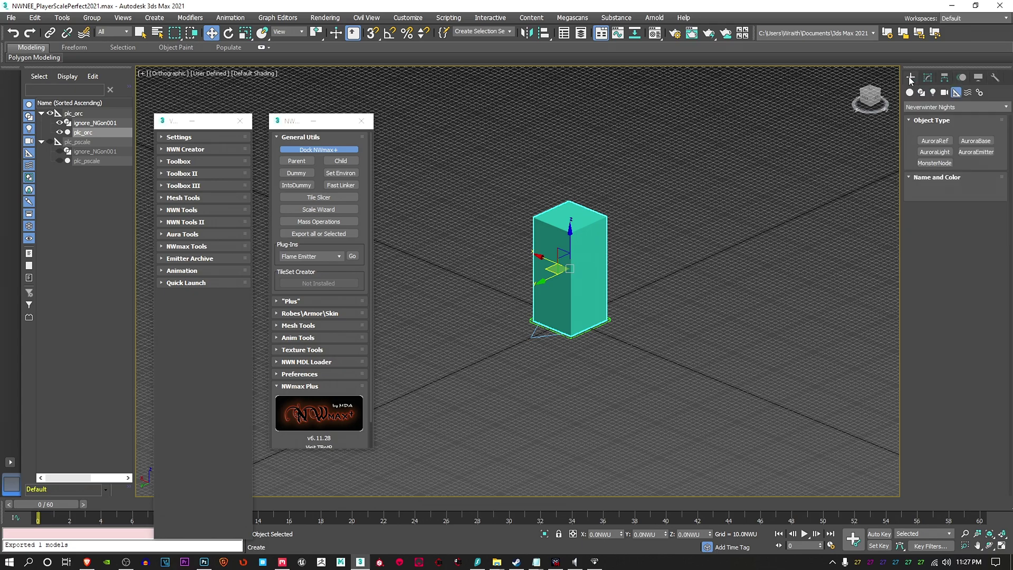
left_click(968, 106)
left_click(962, 205)
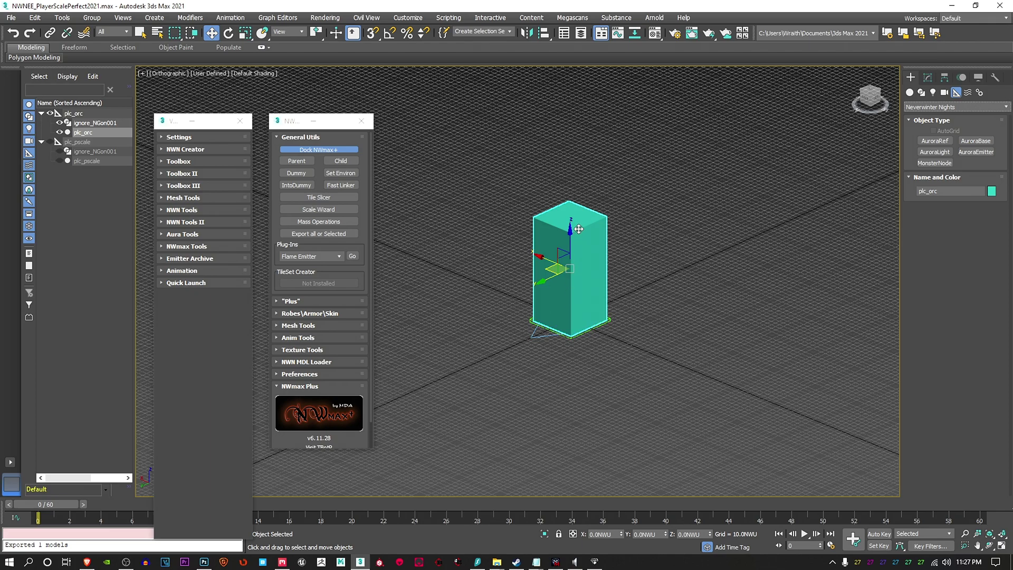
left_click(977, 140)
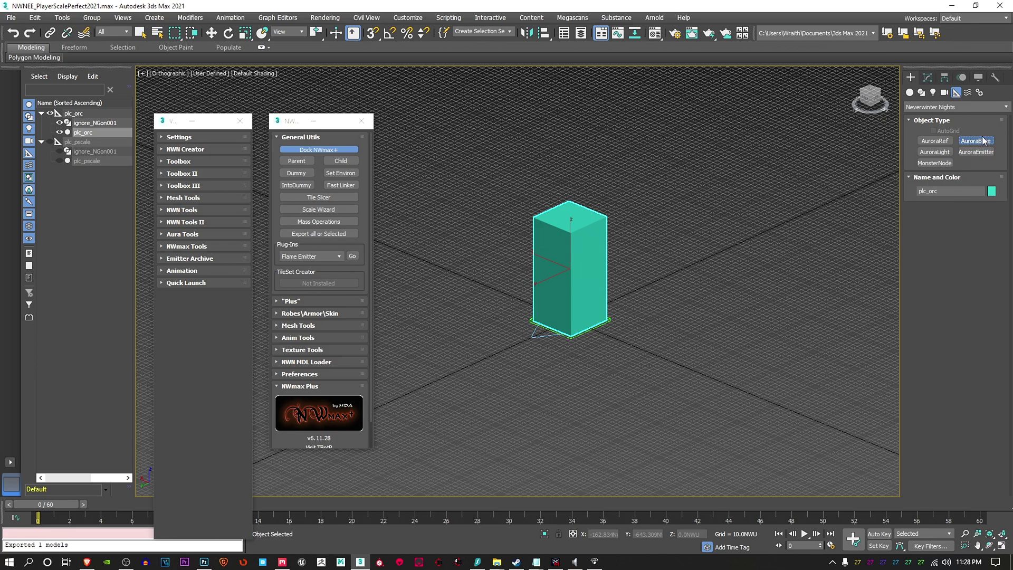
right_click(695, 308)
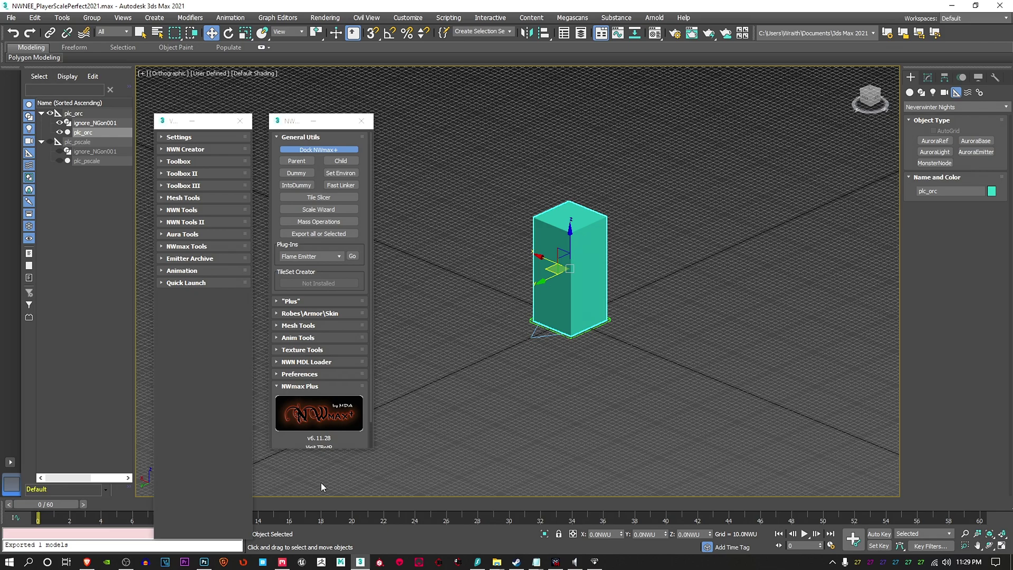
- Switch to Photoshop, unlock the Background layer of plc_pscale.tga and set its blend mode to Multiply
left_click(204, 561)
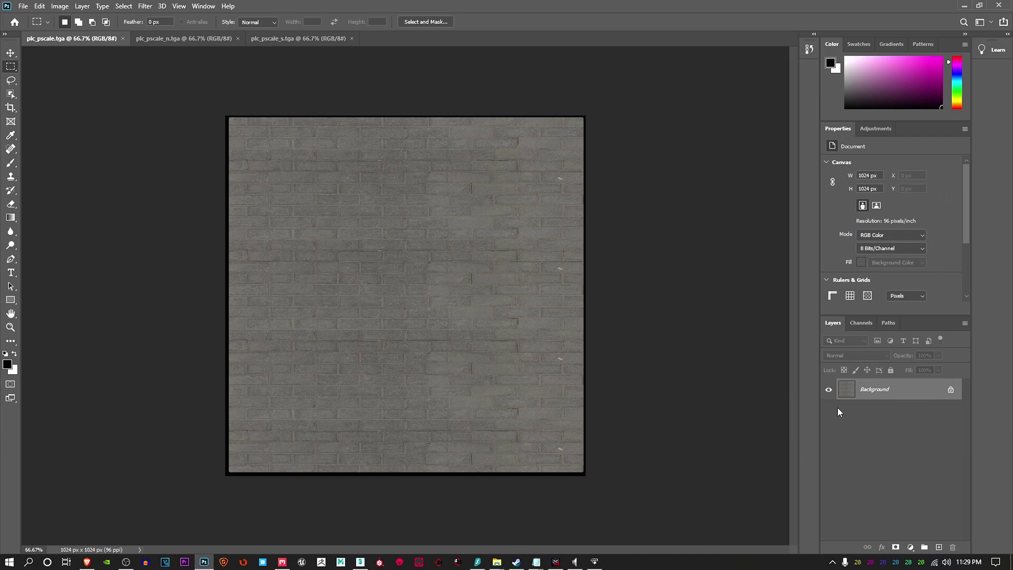
left_click(951, 390)
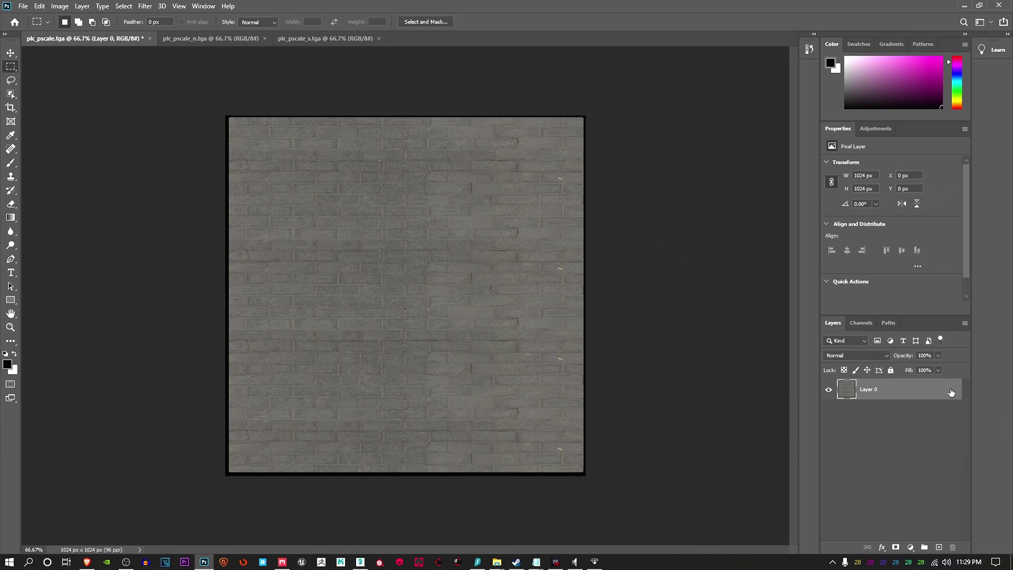
left_click(887, 355)
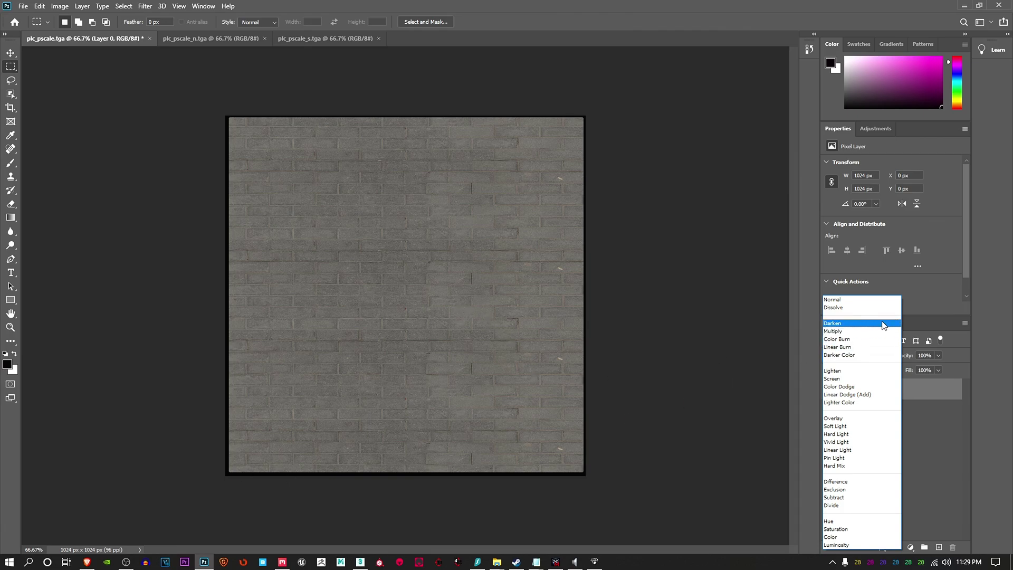
left_click(869, 332)
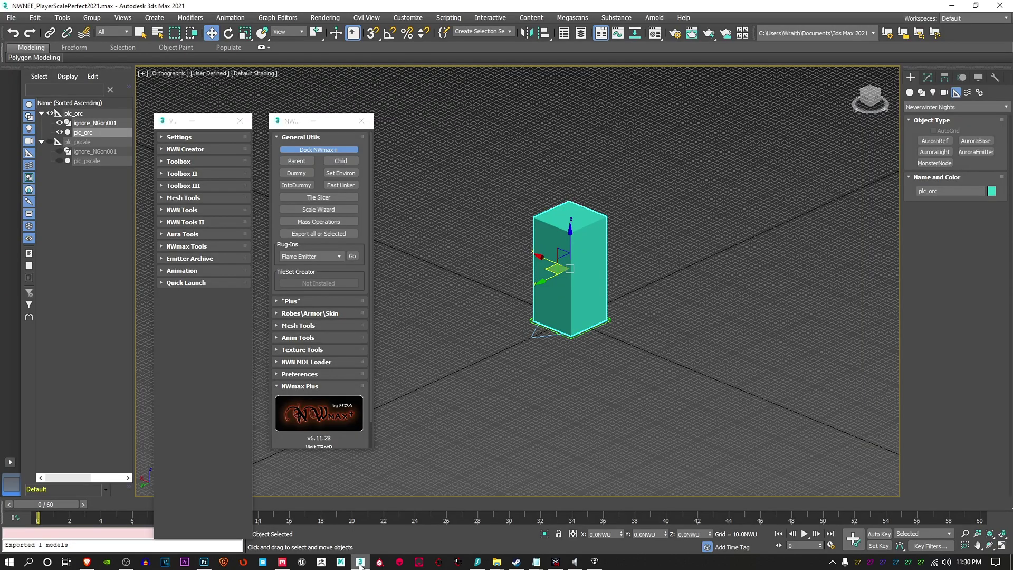
- Switch to the running Neverwinter Nights game, quit the current session and exit the game
left_click(361, 561)
left_click(595, 561)
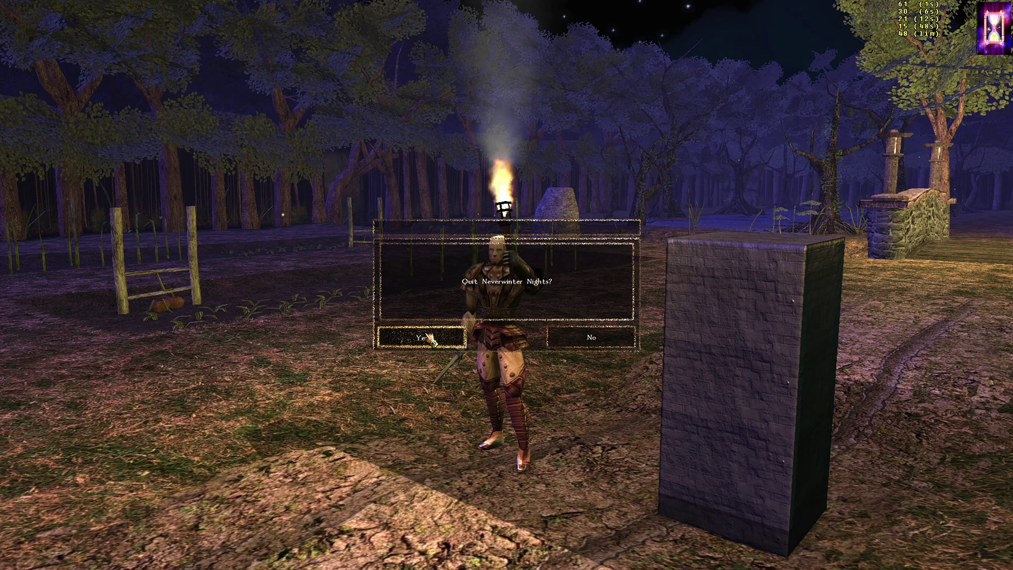
left_click(430, 338)
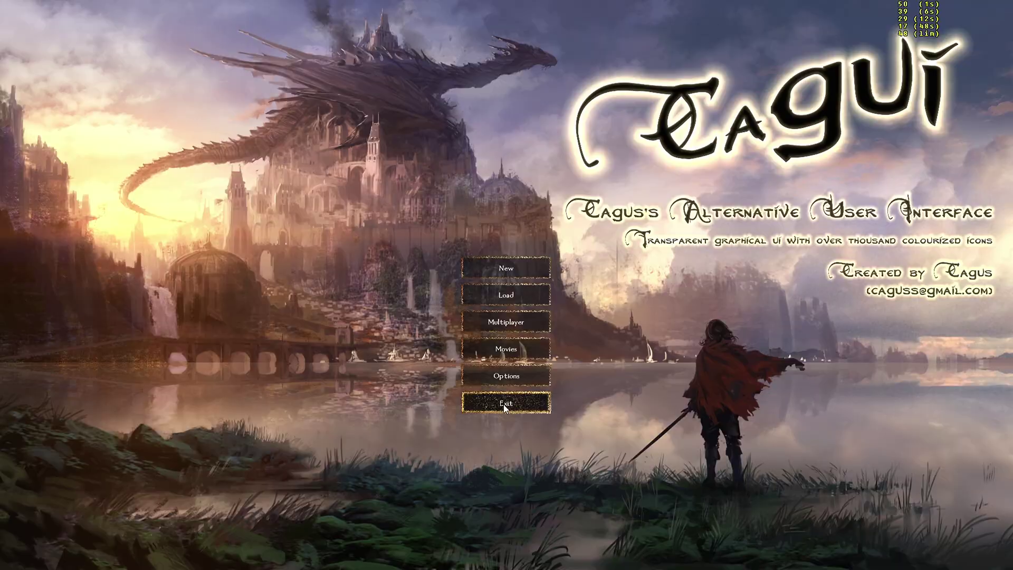
left_click(506, 403)
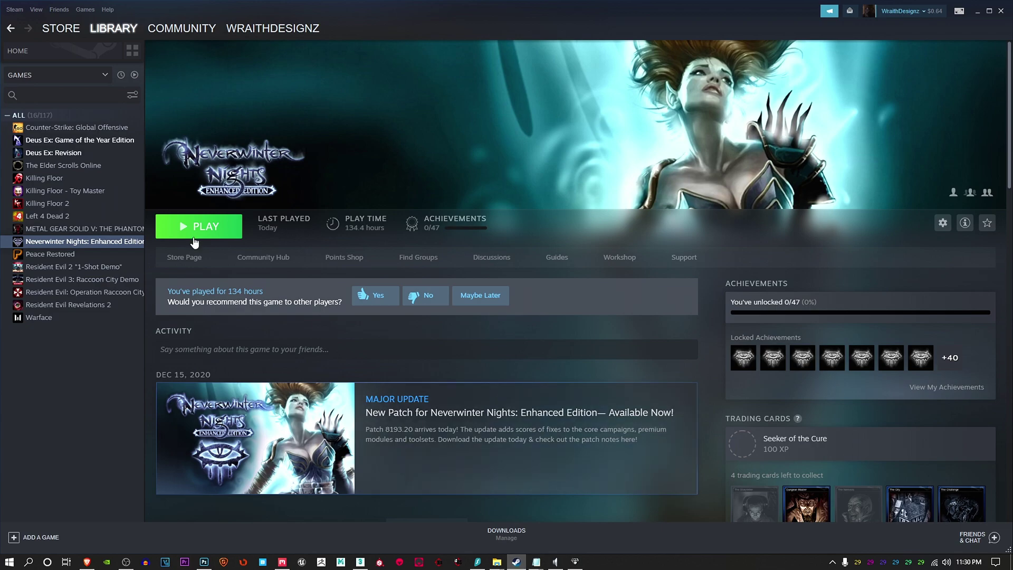
- Launch the Aurora Toolset from Steam and try to open the existing CEP - Starter 265 module
left_click(197, 235)
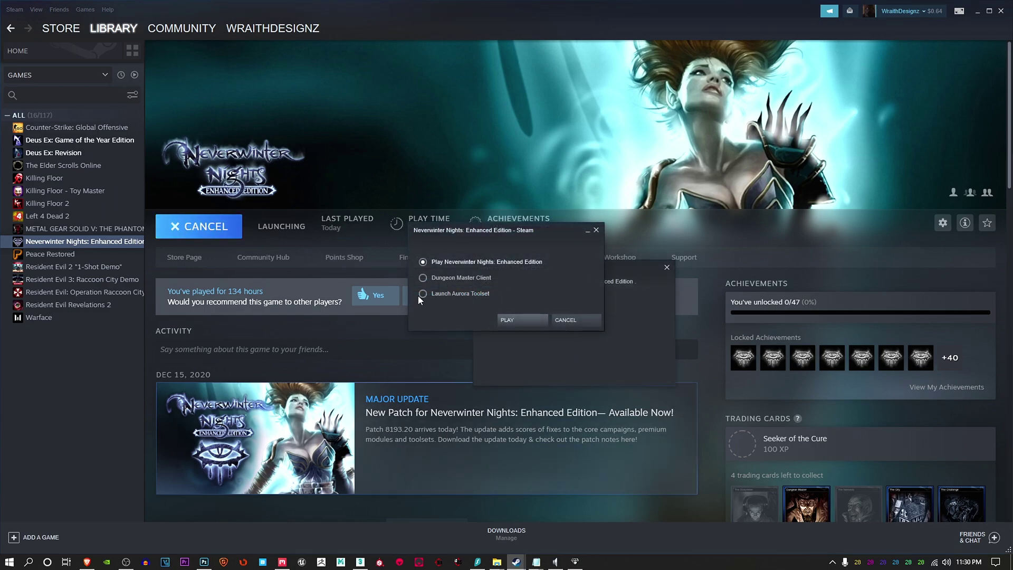
left_click(423, 294)
left_click(517, 318)
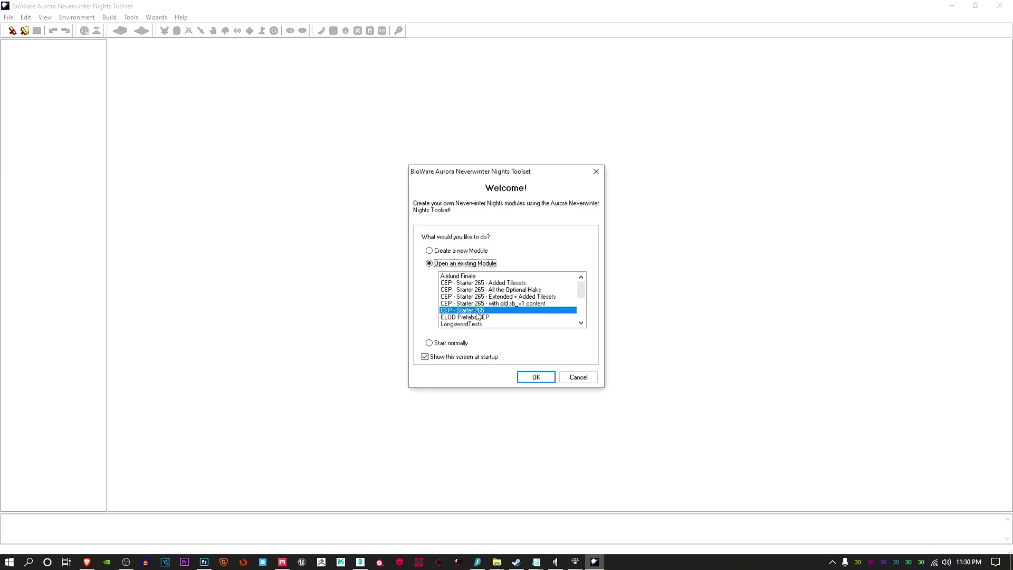
left_click(536, 377)
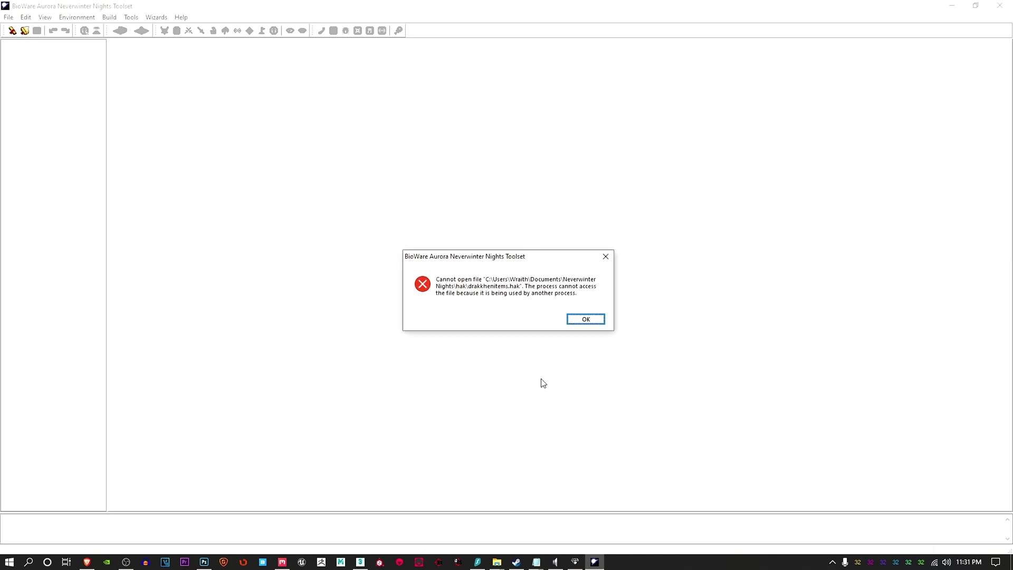
left_click(587, 320)
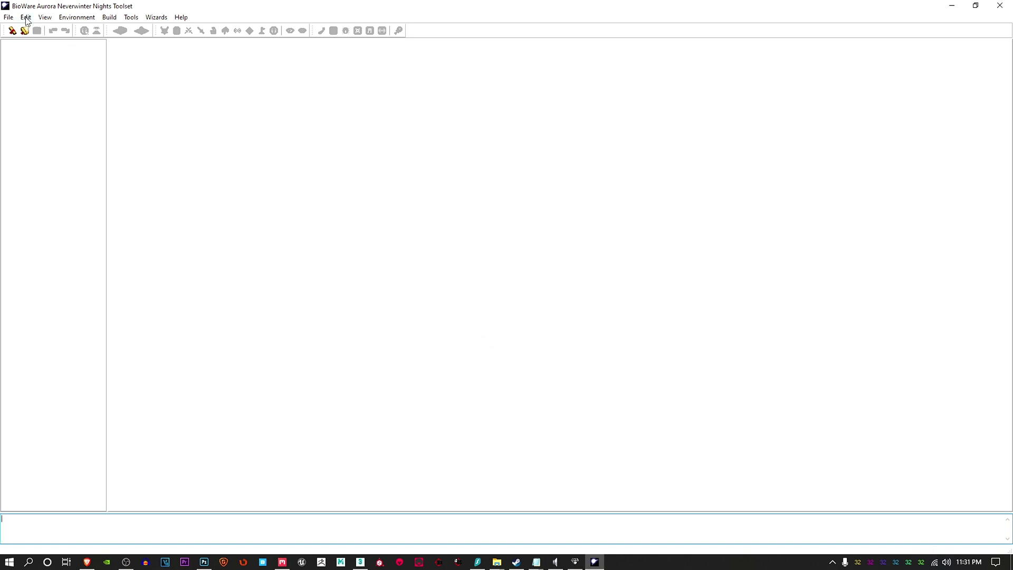
left_click(10, 17)
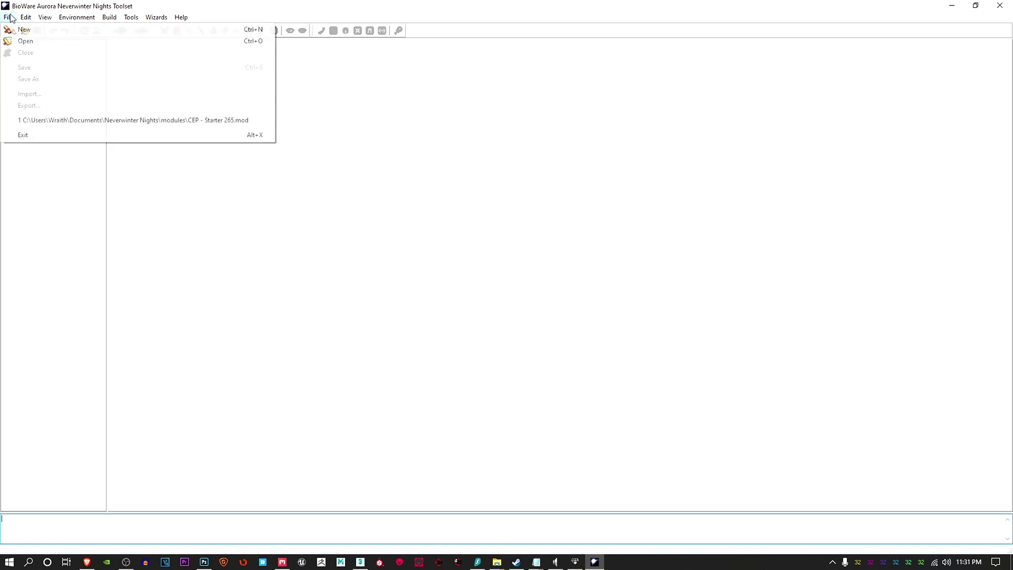
left_click(142, 122)
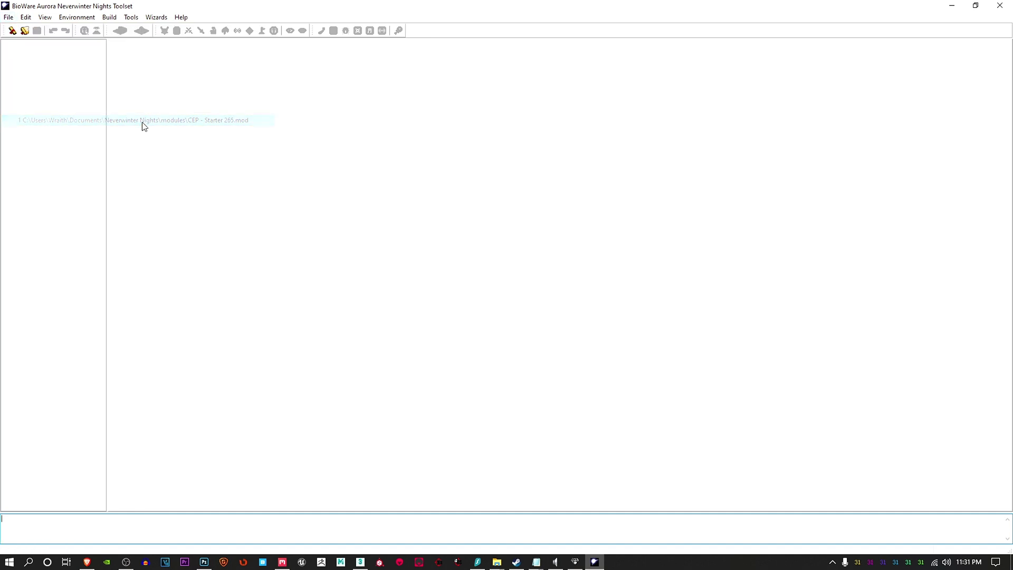
- Close the other program that keeps drakkhenitems.hak in use, and exit the Aurora Toolset
left_click(576, 562)
left_click(499, 218)
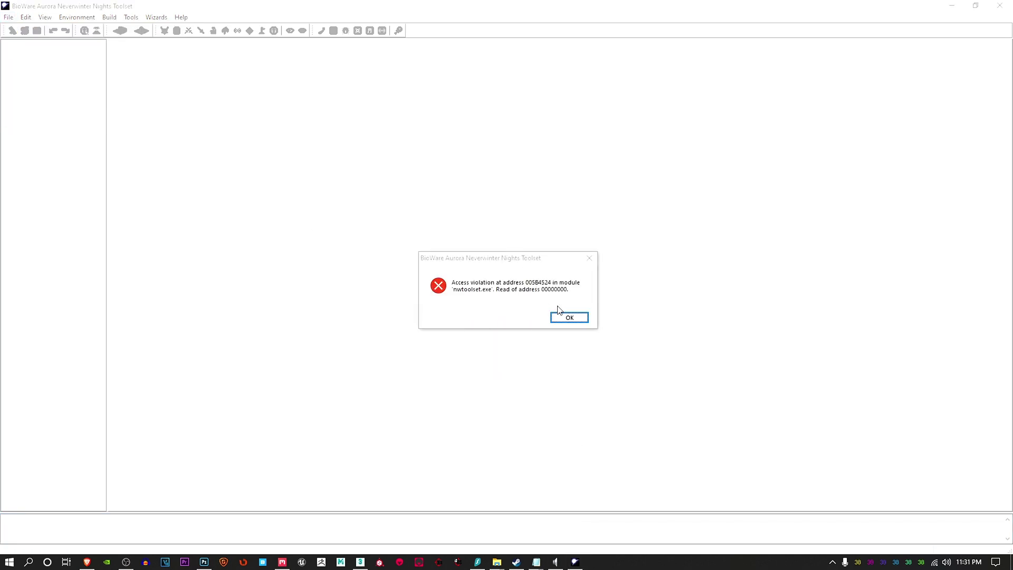
left_click(568, 319)
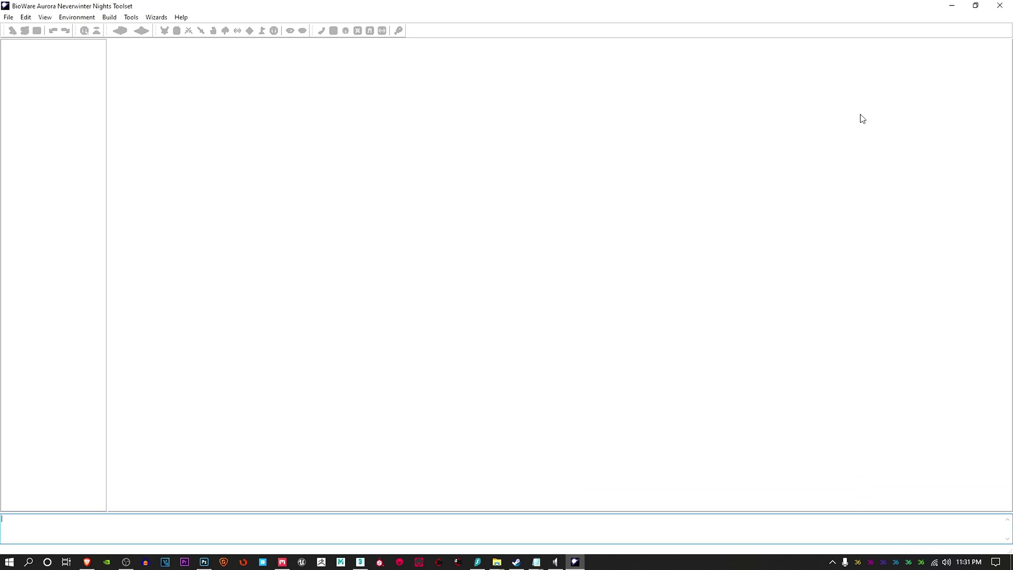
left_click(1000, 5)
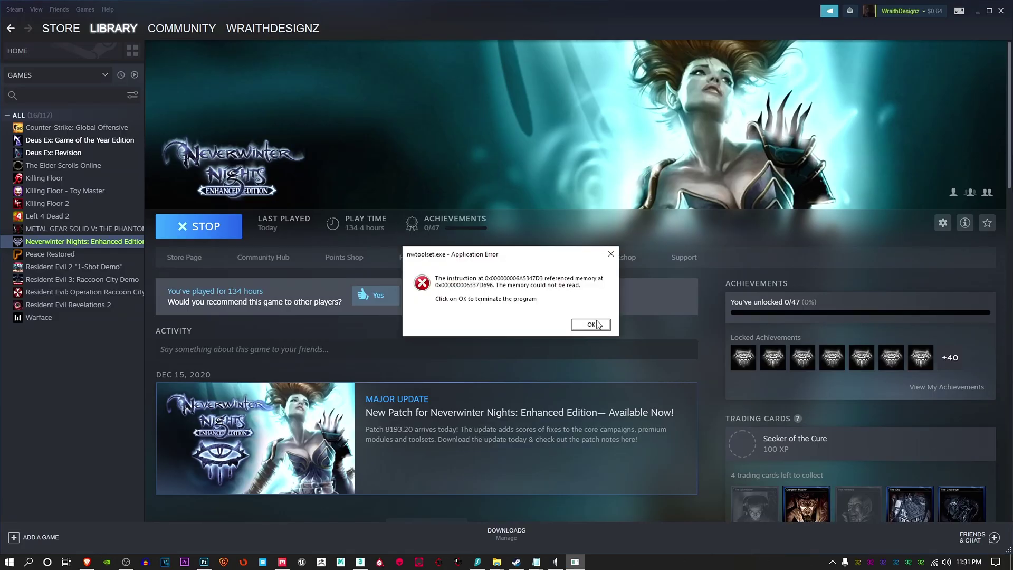
left_click(592, 324)
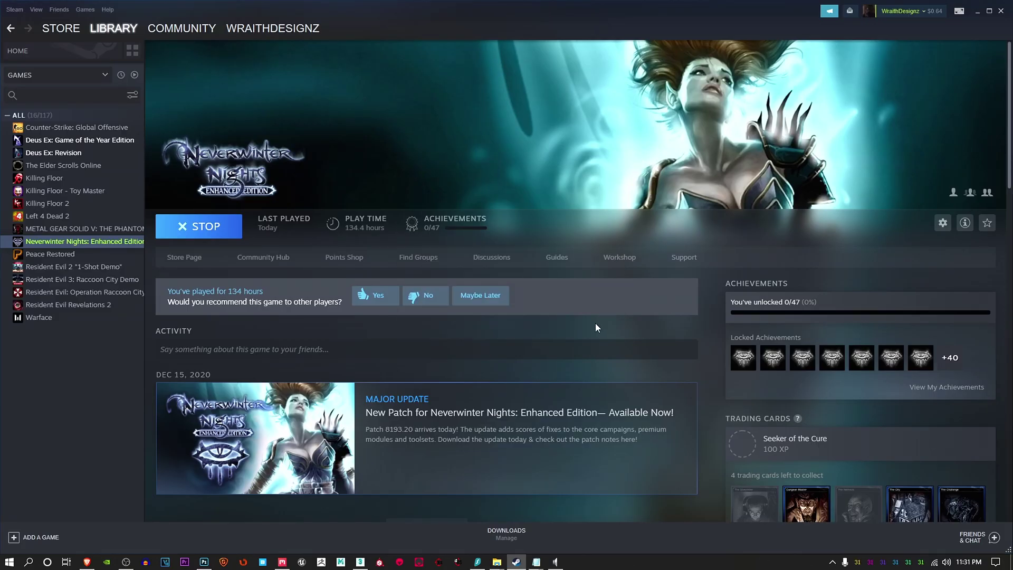
- Stop the leftover game process in Steam and relaunch the Aurora Toolset
left_click(194, 229)
left_click(194, 229)
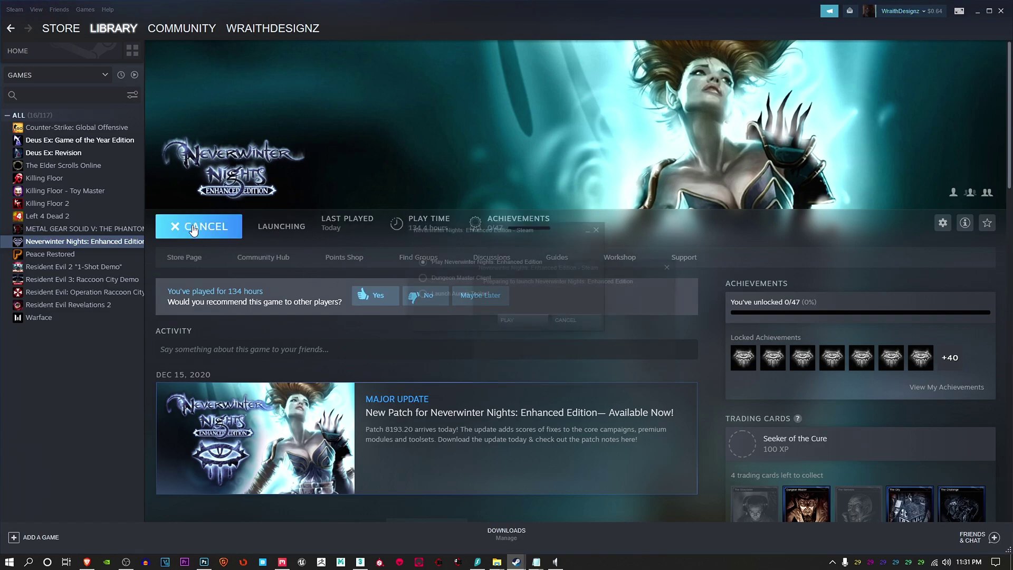
left_click(426, 295)
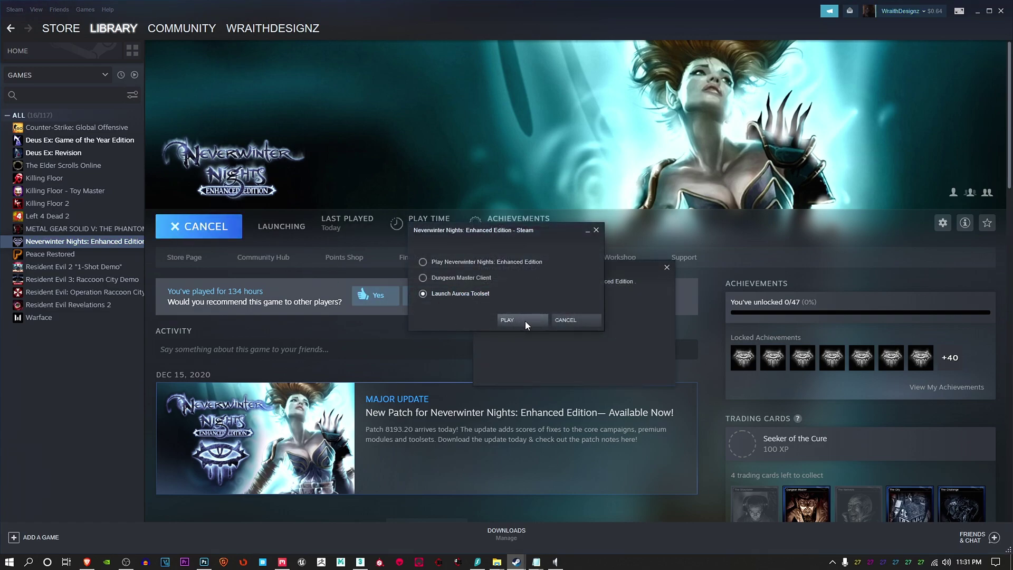
left_click(525, 321)
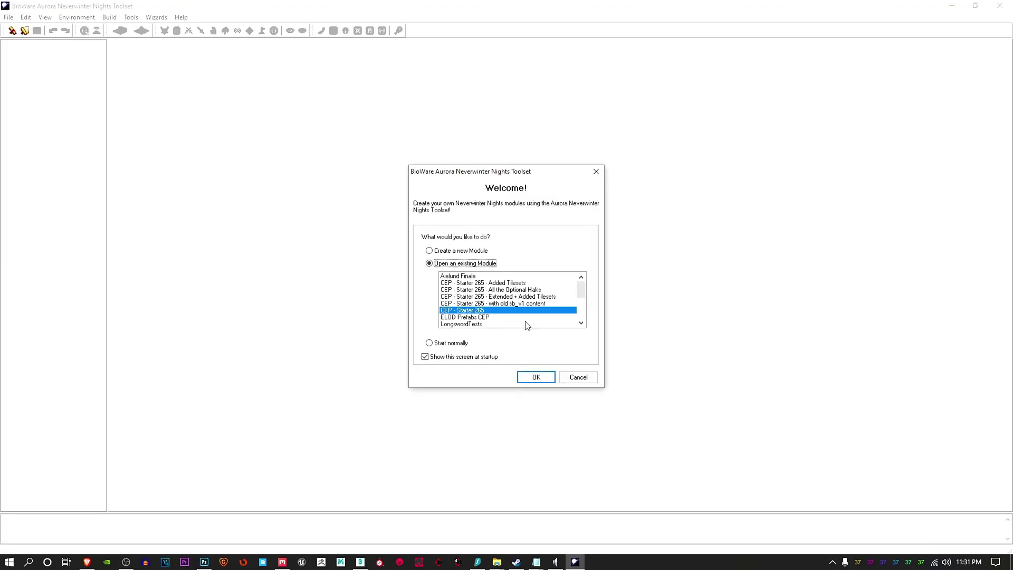
- Open the CEP - Starter 265 module and its area The Bog Lands
left_click(536, 377)
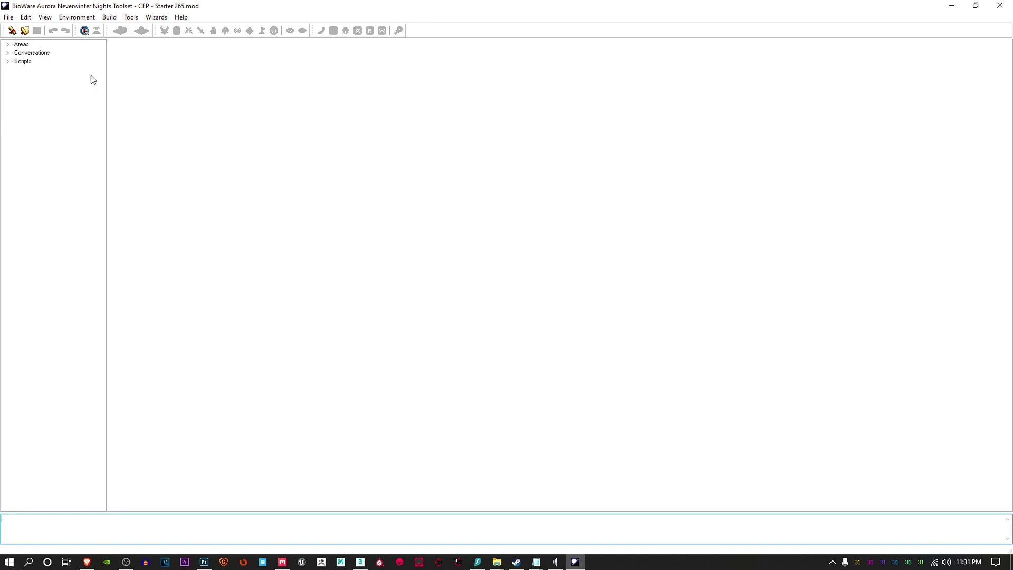
left_click(7, 45)
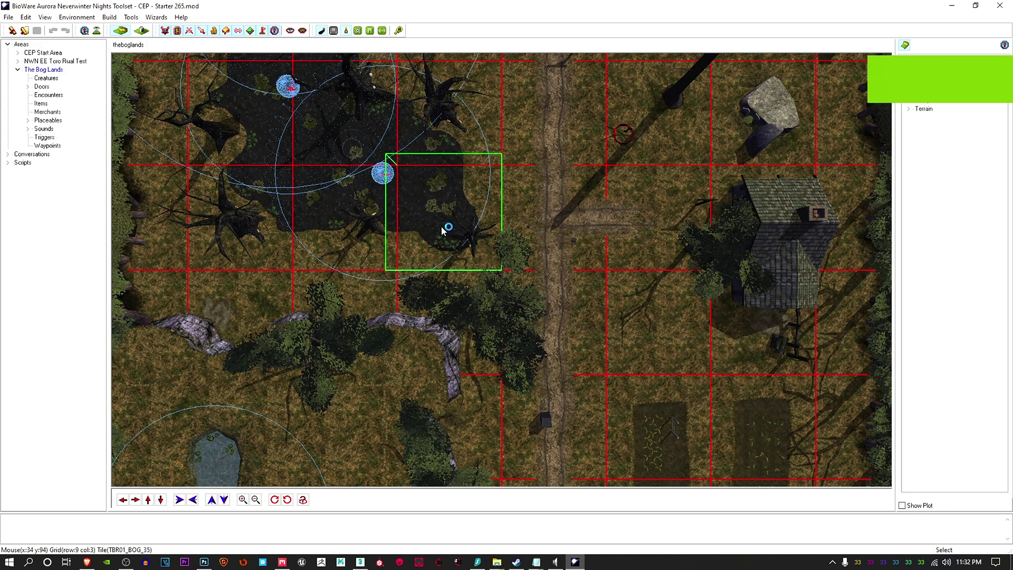
- Select the custom placeable Player Scale in the Miscellaneous category after viewing the placed dark box beside the road in The Bog Lands
middle_click_drag(536, 265, 516, 243)
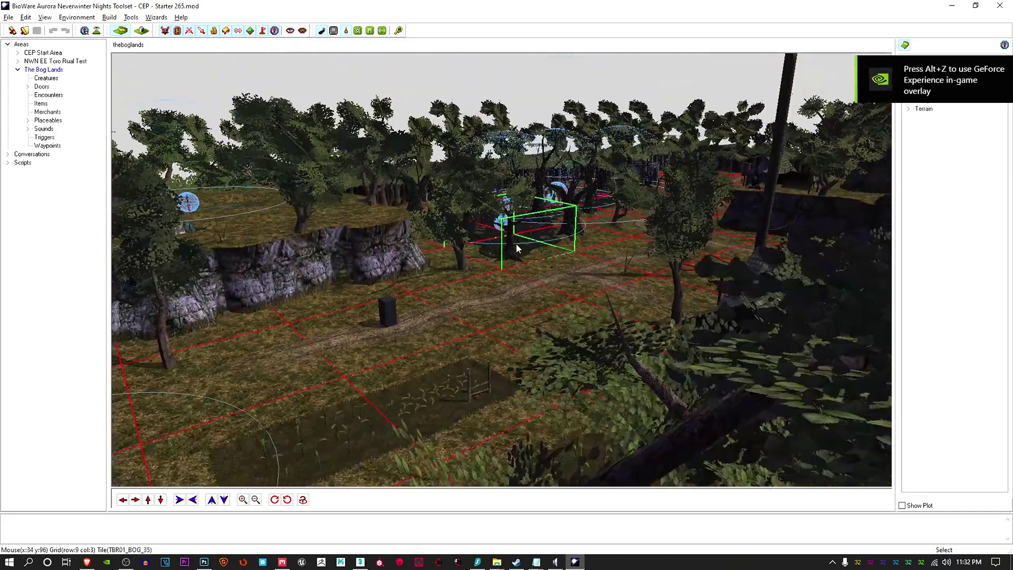
scroll(517, 243, "down", 2)
scroll(517, 243, "down", 3)
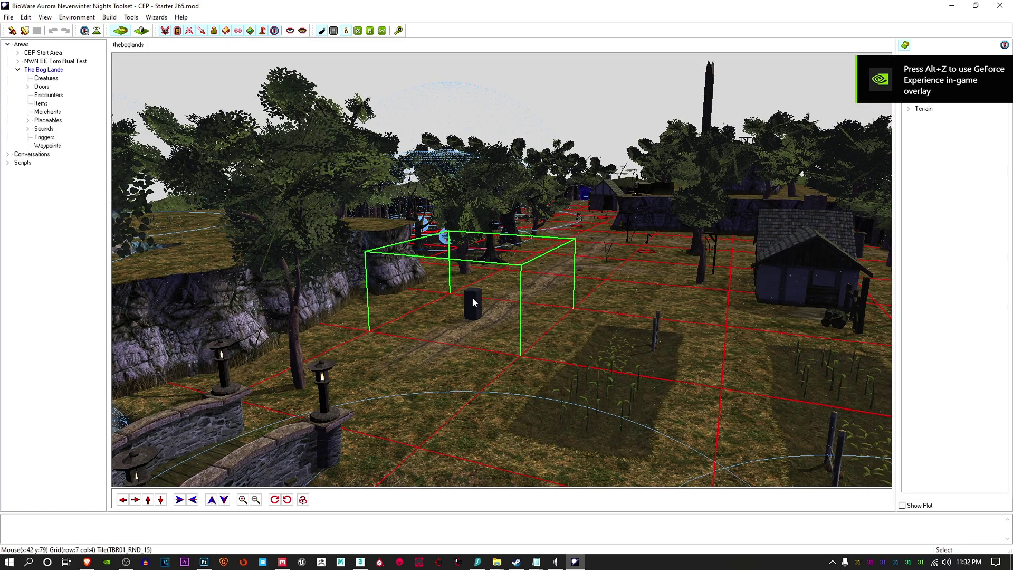
scroll(473, 297, "up", 2)
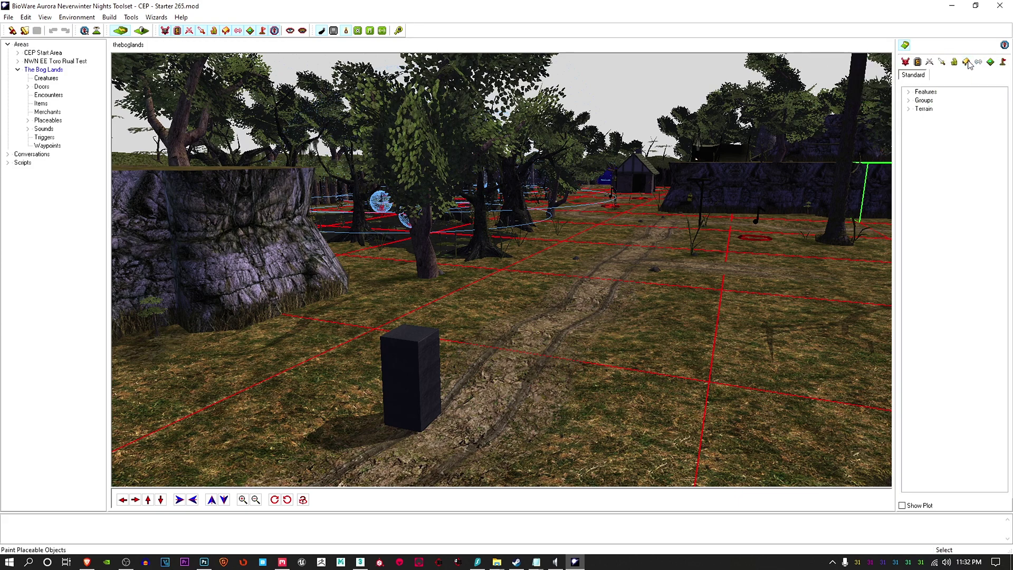
left_click(967, 62)
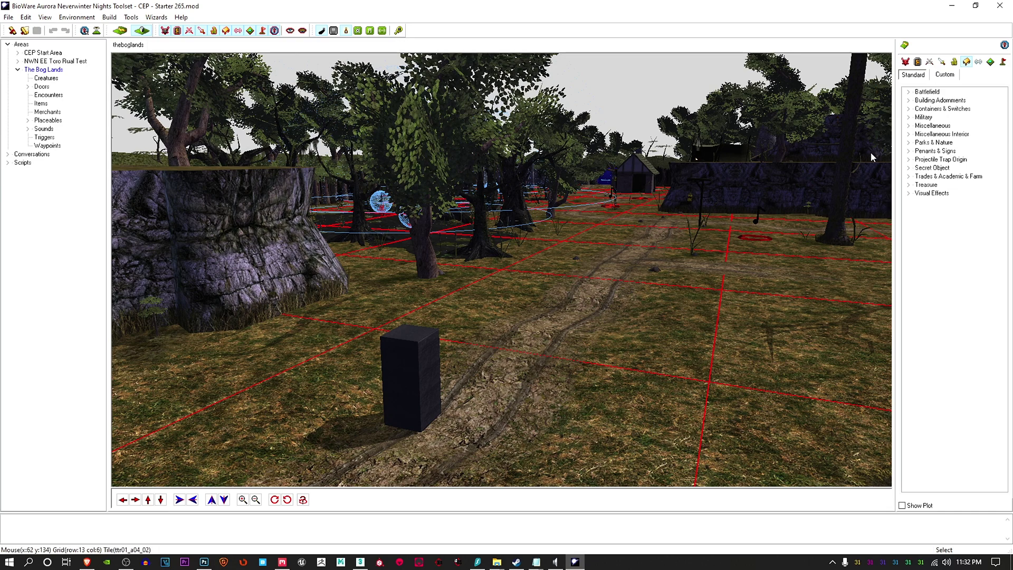
left_click(953, 78)
left_click(909, 159)
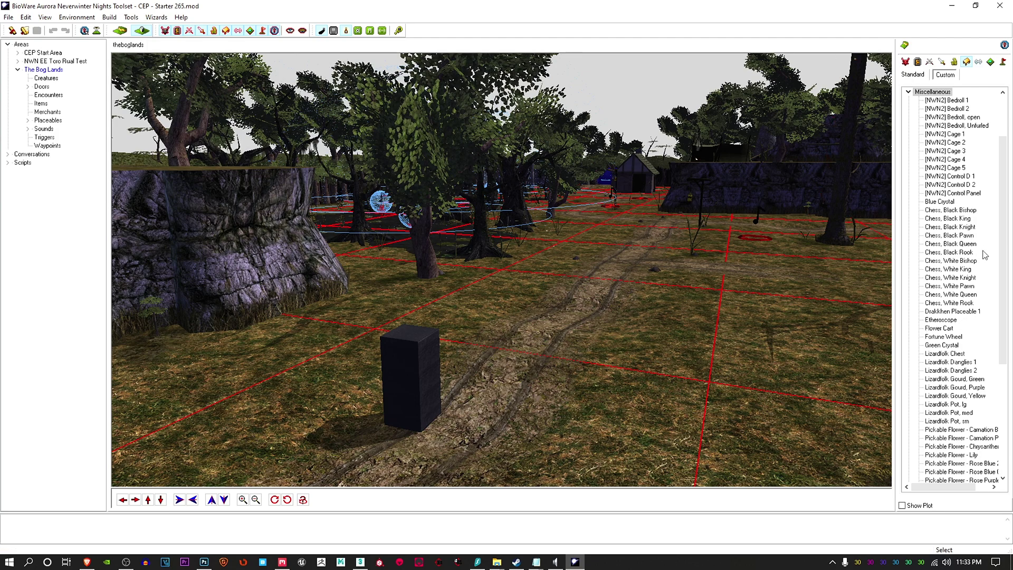
scroll(985, 256, "down", 7)
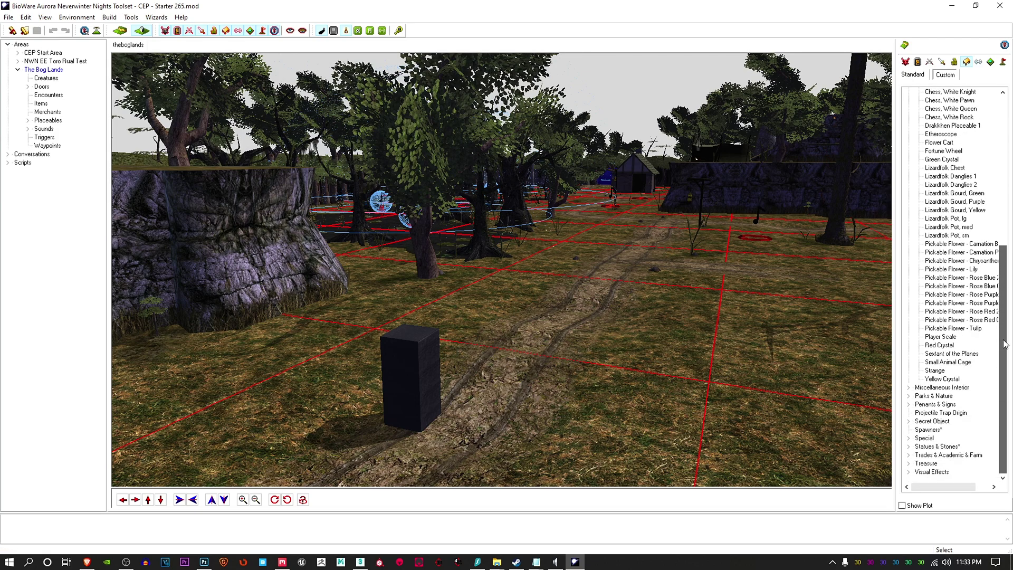
left_click(942, 338)
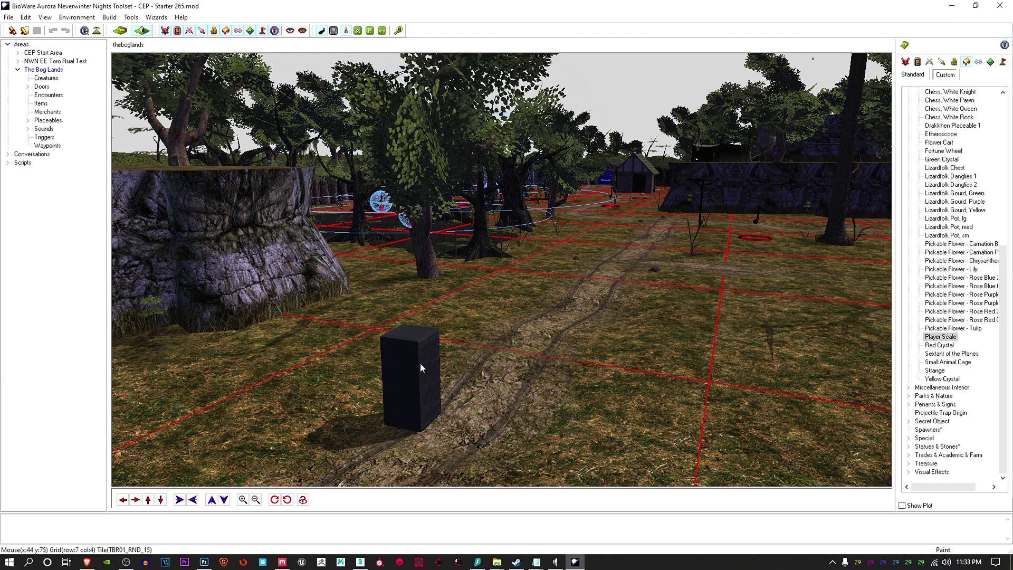
- View the basic properties of a copy of the Player Scale blueprint and discard the copy
right_click(940, 338)
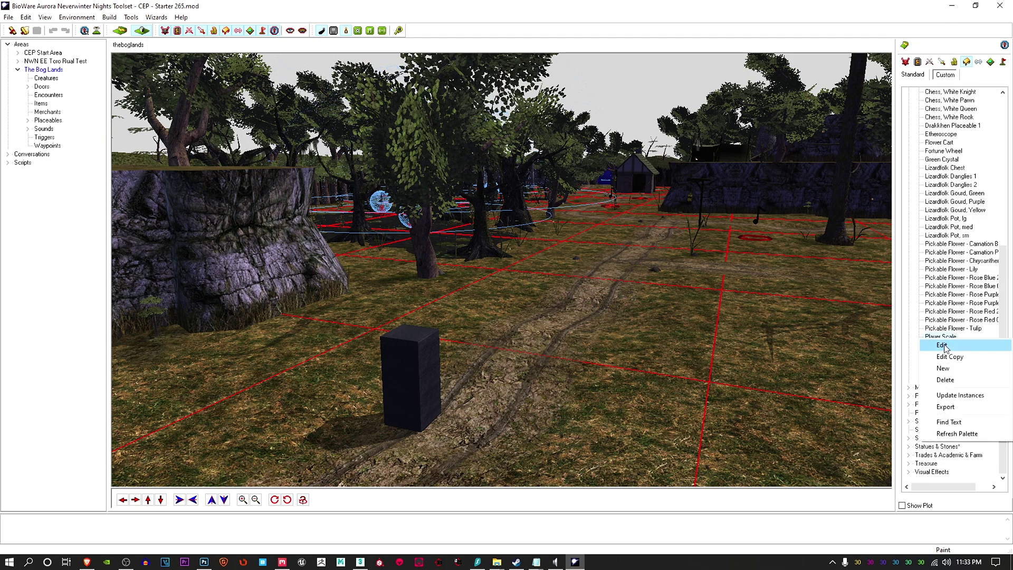
left_click(949, 357)
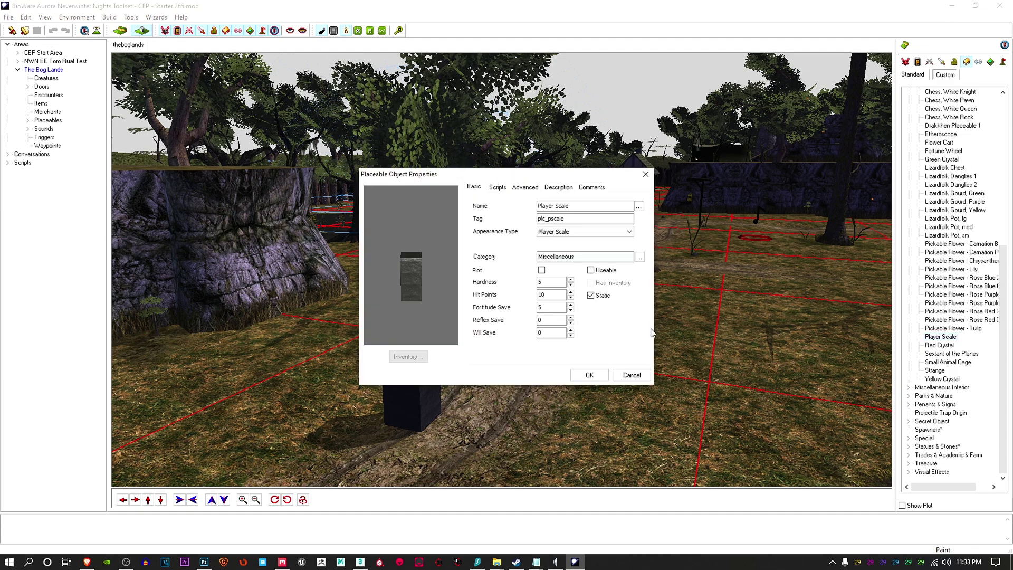
left_click(633, 374)
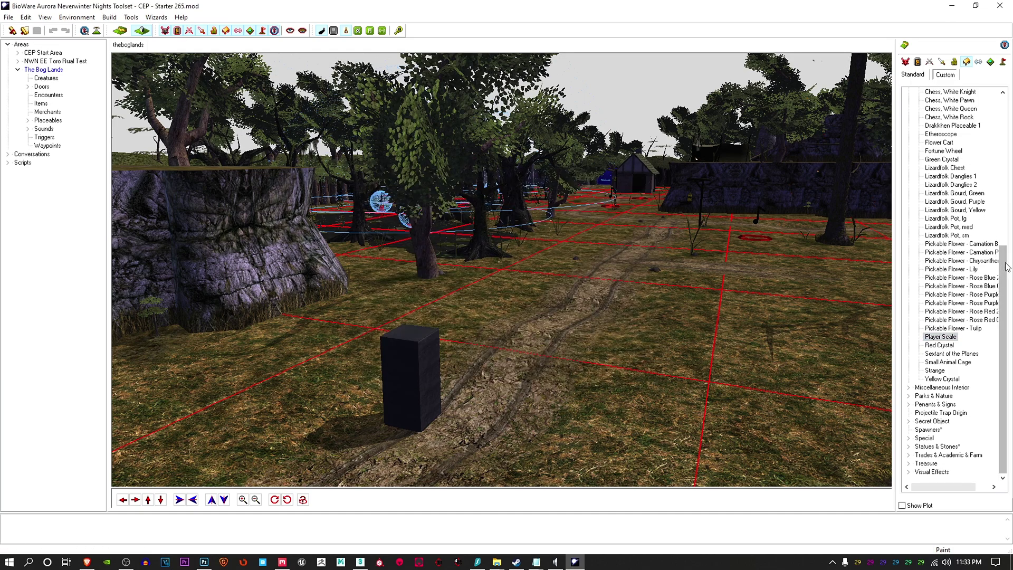
- Create a new placeable blueprint named Player Scale 2 in the Miscellaneous category, with its properties opening on completion
scroll(966, 237, "up", 10)
right_click(934, 159)
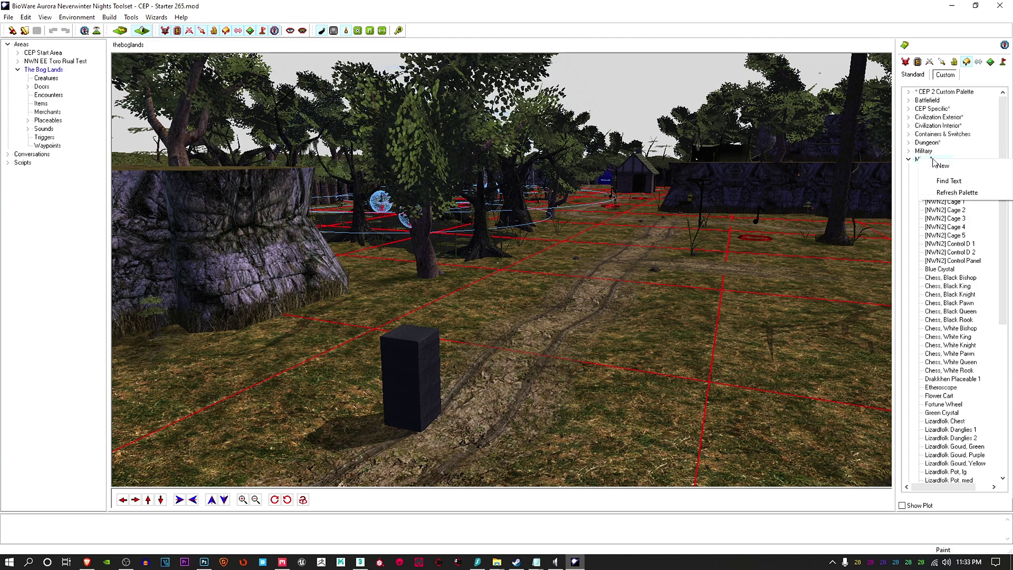
left_click(943, 166)
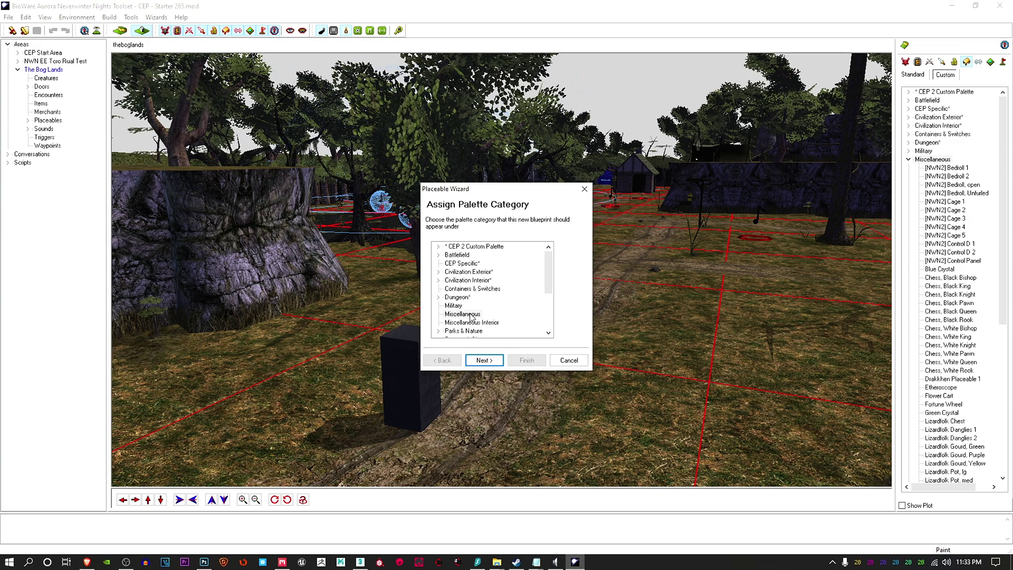
left_click(485, 361)
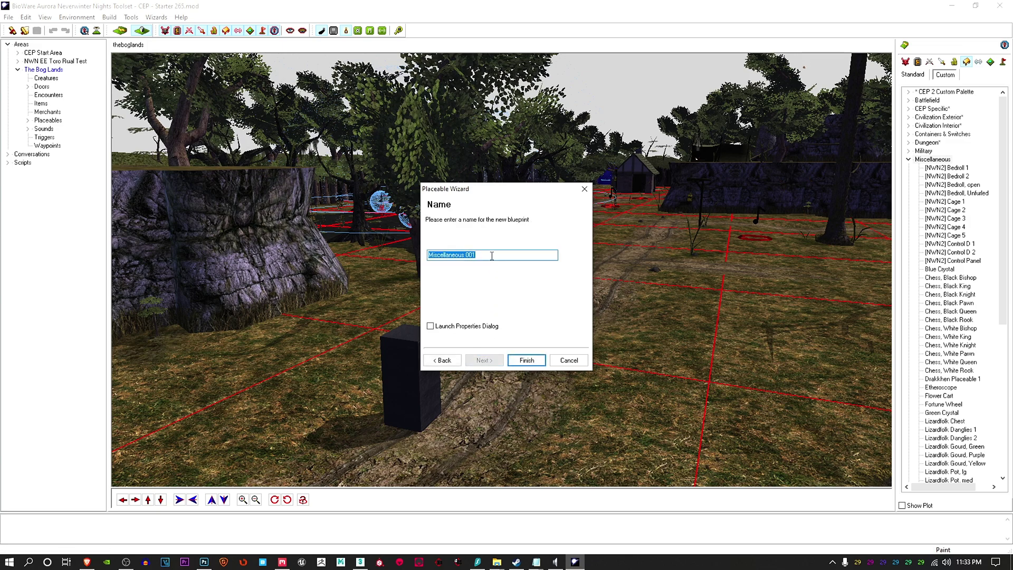
type("Player Scale 2")
left_click(430, 326)
left_click(528, 361)
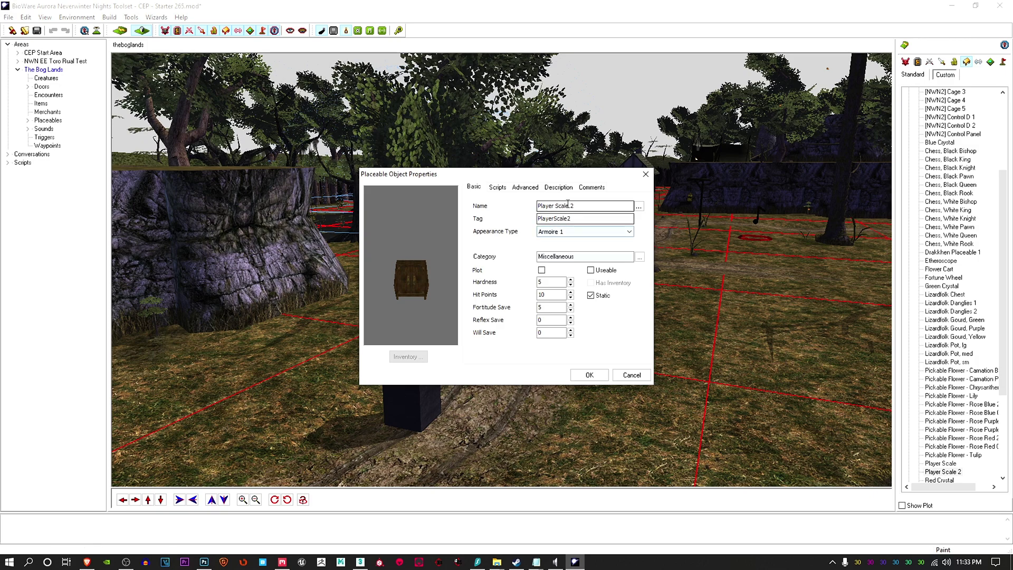
- Set Player Scale 2's appearance type to Player Scale, and preview the placeable's placement on the dirt road
left_click(580, 233)
type("pl")
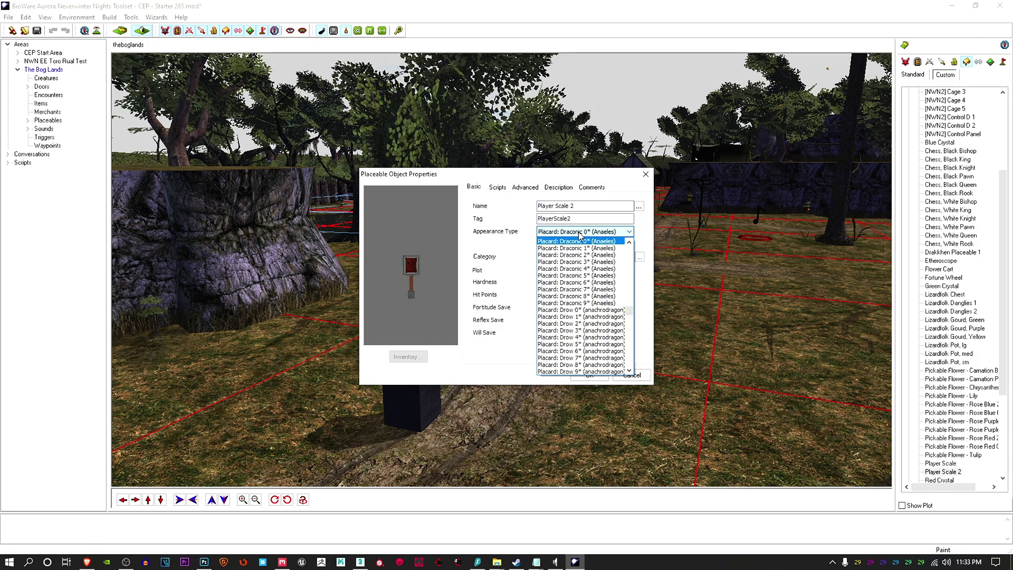
left_click(631, 371)
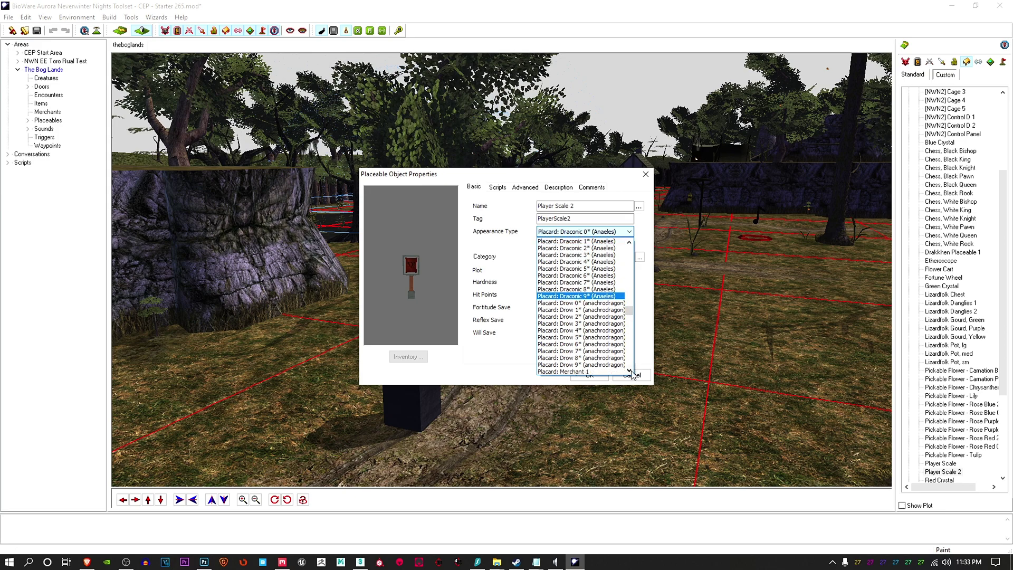
left_click_drag(629, 312, 630, 319)
scroll(609, 321, "up", 12)
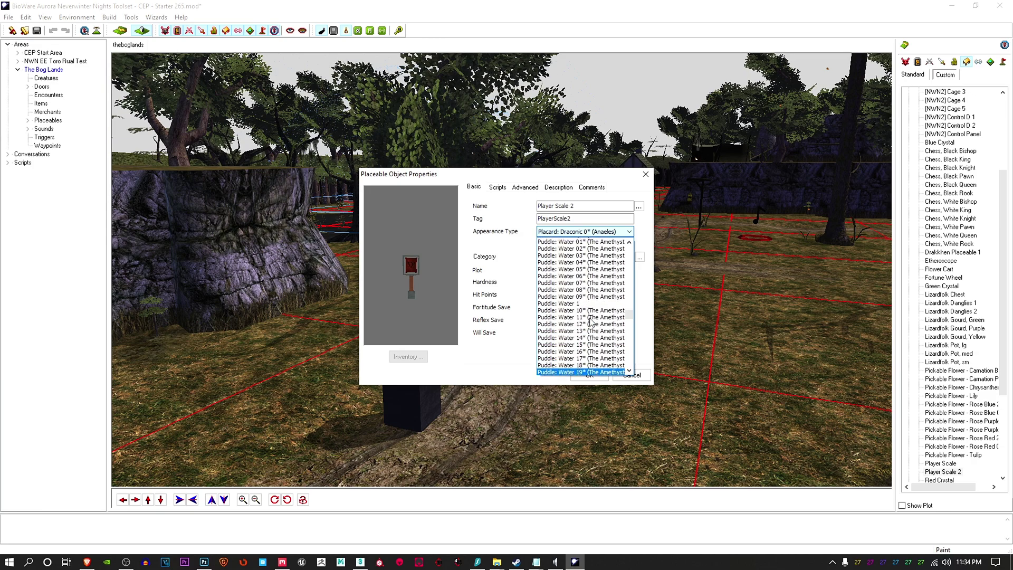
scroll(591, 321, "up", 15)
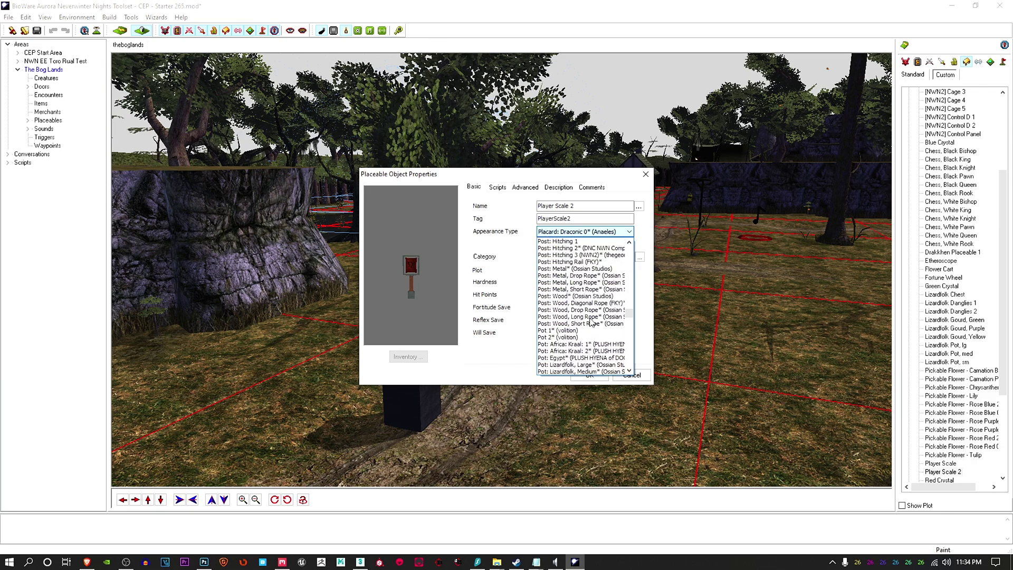
scroll(591, 321, "up", 15)
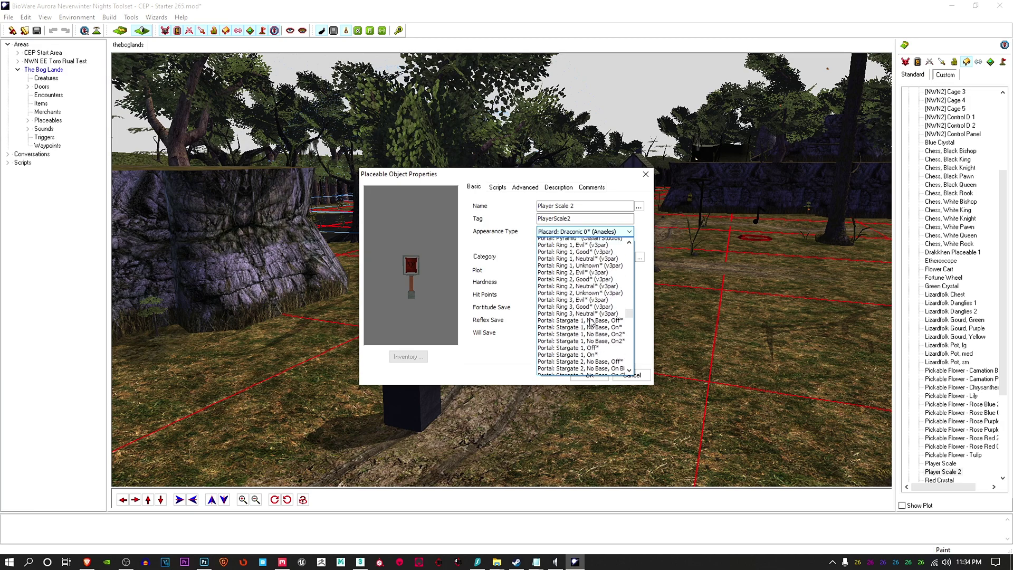
scroll(591, 321, "down", 2)
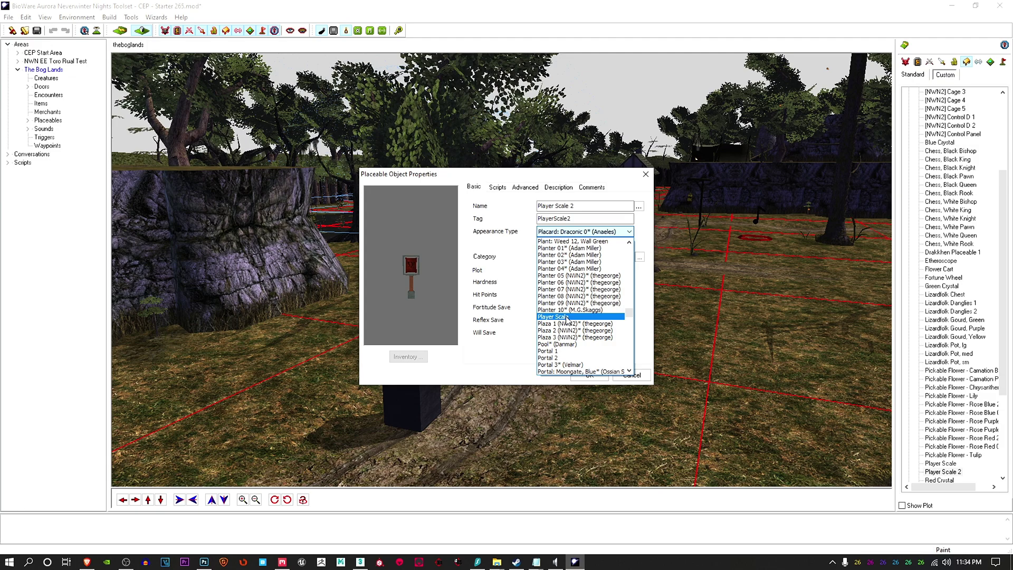
left_click(567, 317)
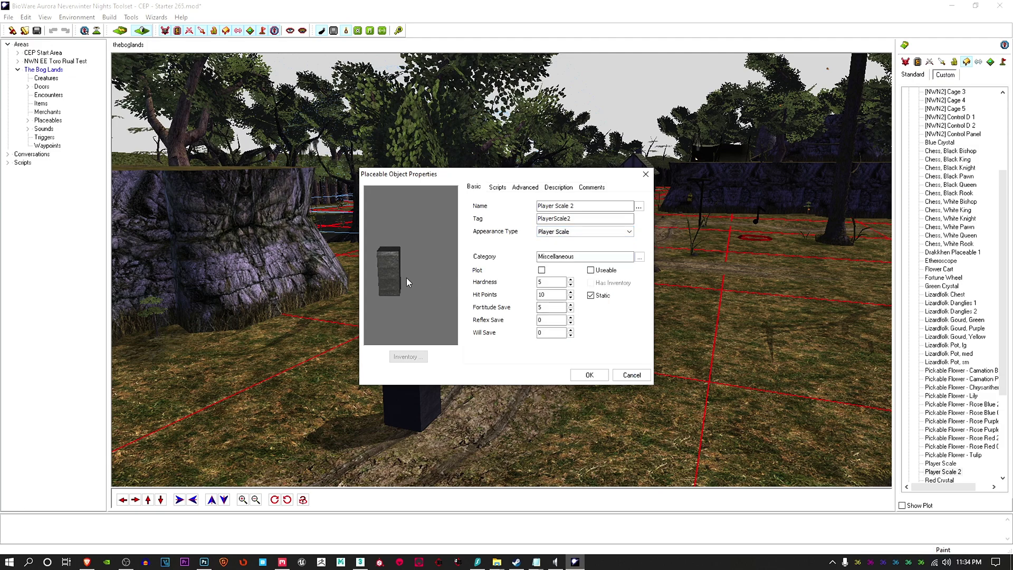
mouse_move(418, 285)
middle_mouse_down()
mouse_move(413, 296)
mouse_move(438, 284)
mouse_move(402, 297)
mouse_move(421, 298)
mouse_move(415, 289)
mouse_move(417, 306)
mouse_move(420, 250)
mouse_move(417, 281)
middle_mouse_up()
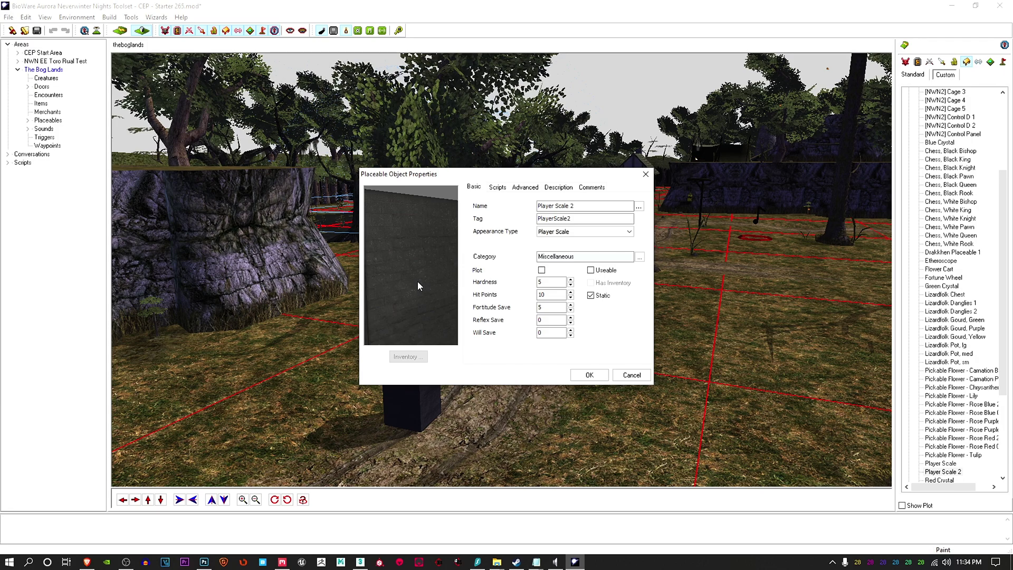
left_click(584, 375)
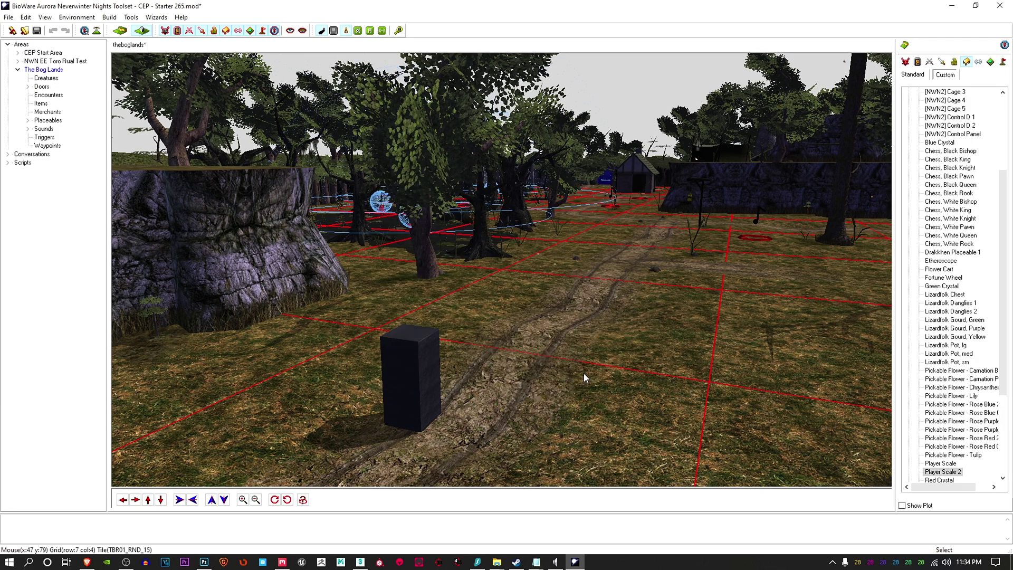
left_click(929, 473)
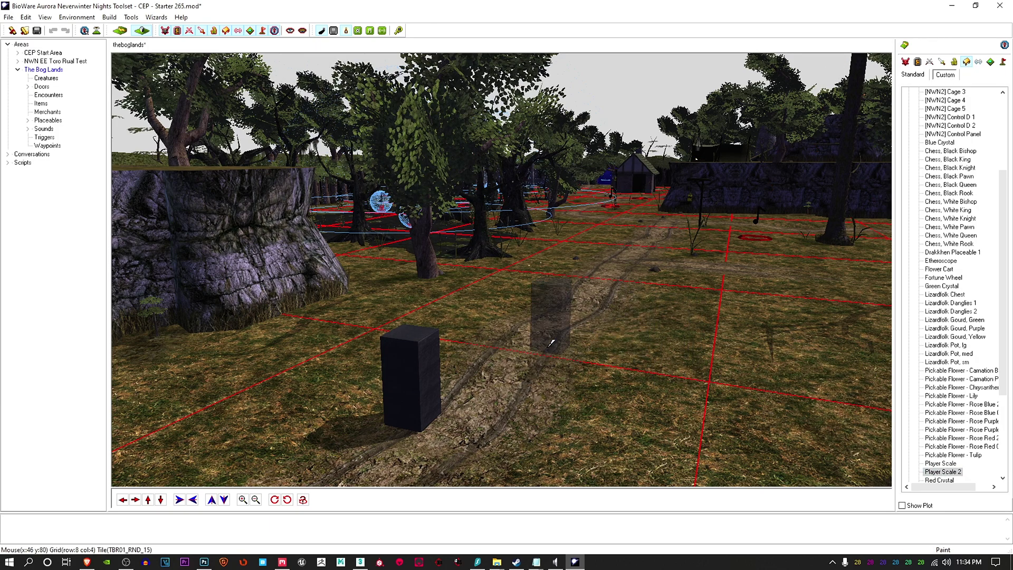
right_click(505, 359)
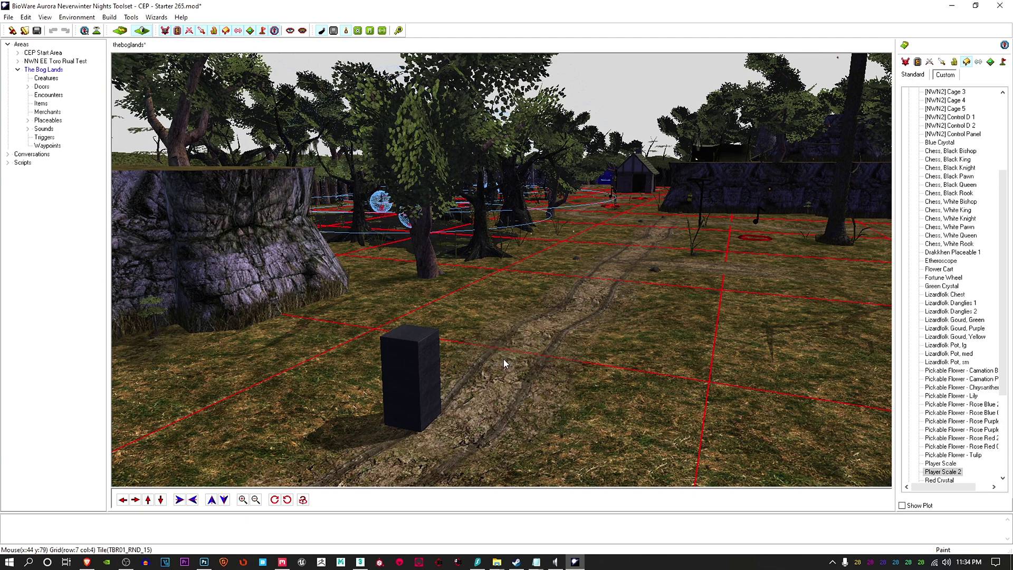
- Close the three open plc_pscale Notepad windows, keeping the placeables file open
left_click(542, 563)
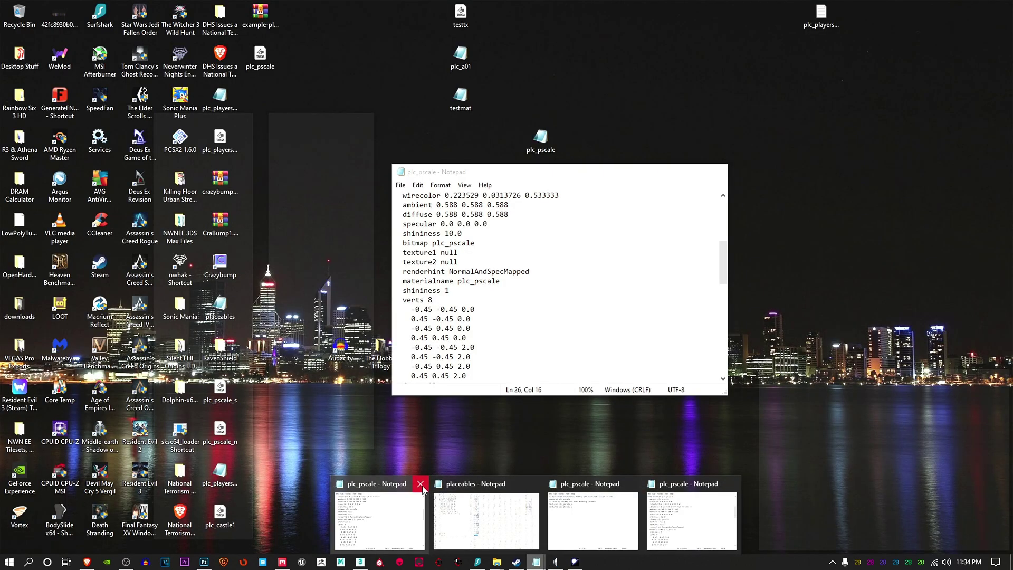
left_click(419, 484)
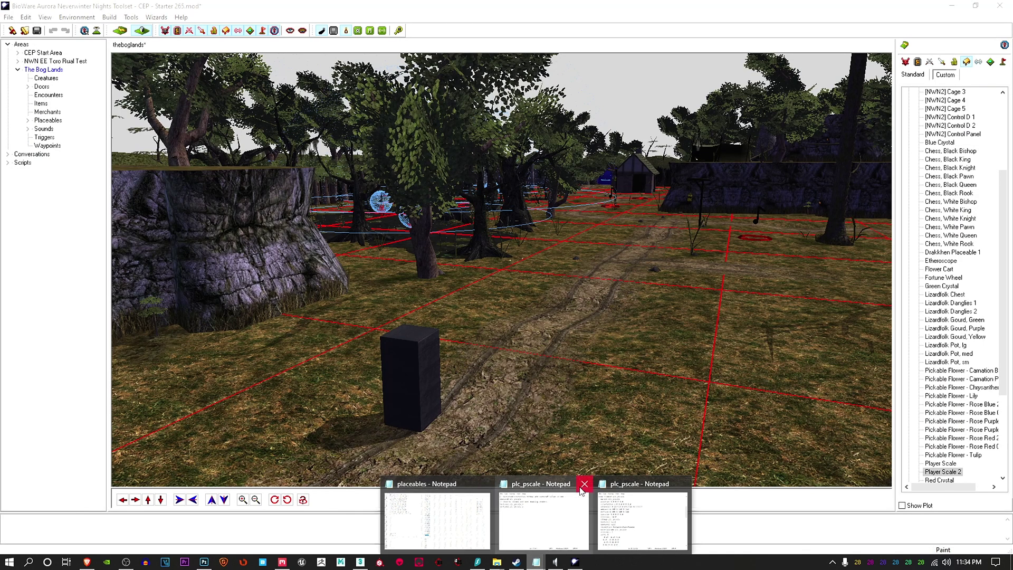
left_click(584, 484)
left_click(633, 486)
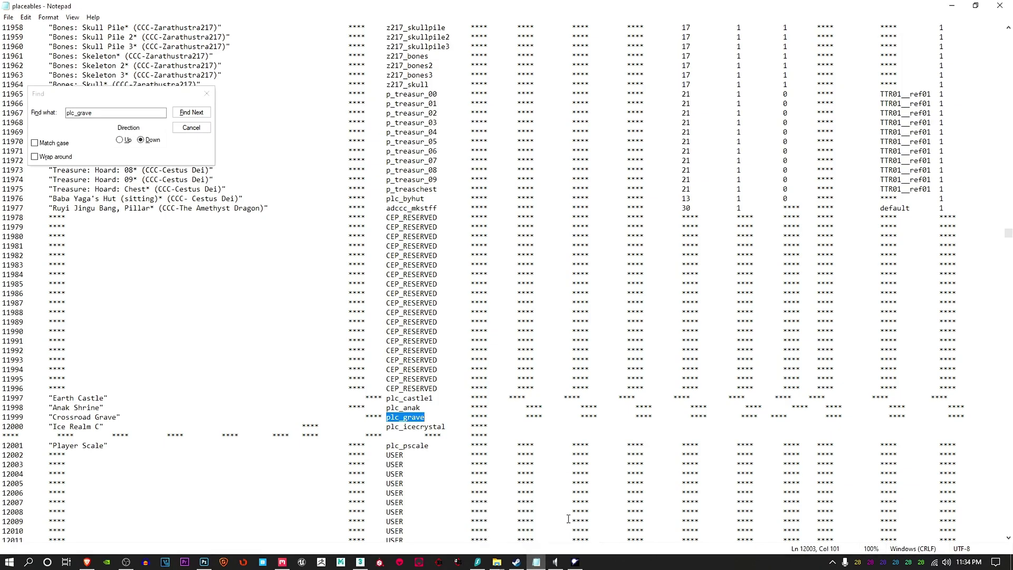
- Check the Player Scale row and its plc_pscale model entry in the placeables file, and return to the Aurora Toolset
left_click(562, 522)
left_click(407, 446)
left_click(205, 128)
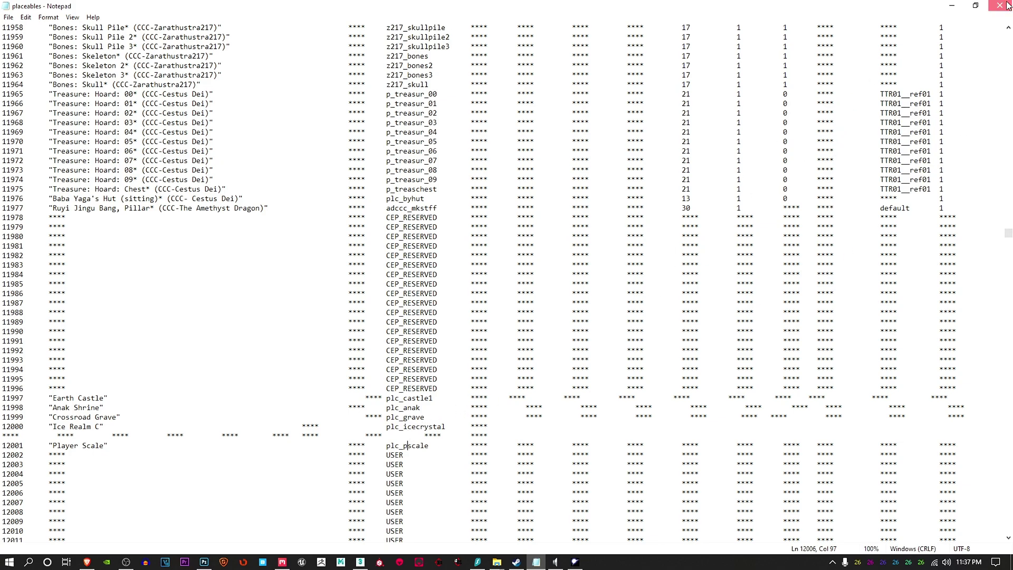
key("alt+Tab")
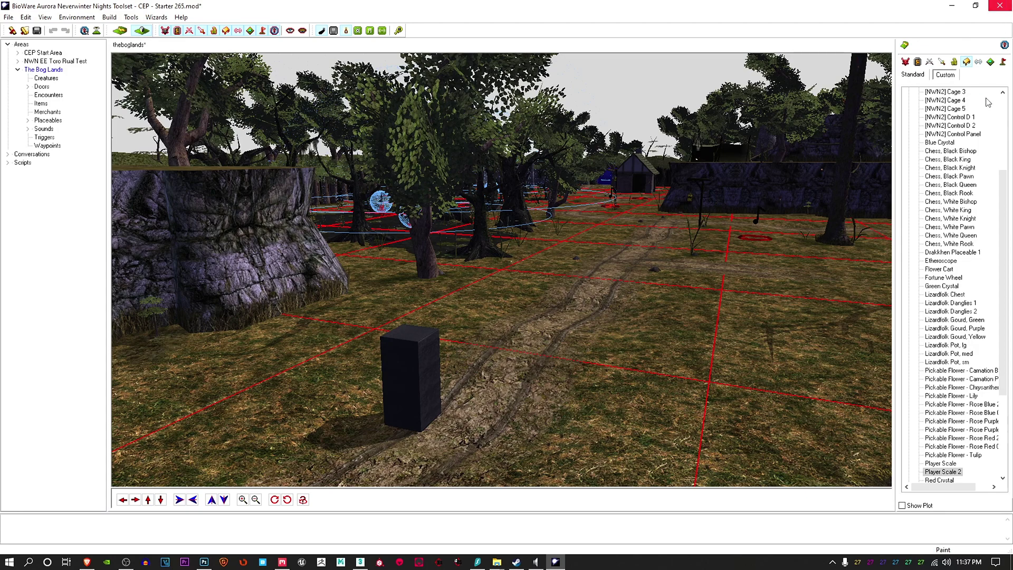
- Open the Player Scale blueprint for editing and review its scripts, advanced settings, description and comments
left_click(937, 465)
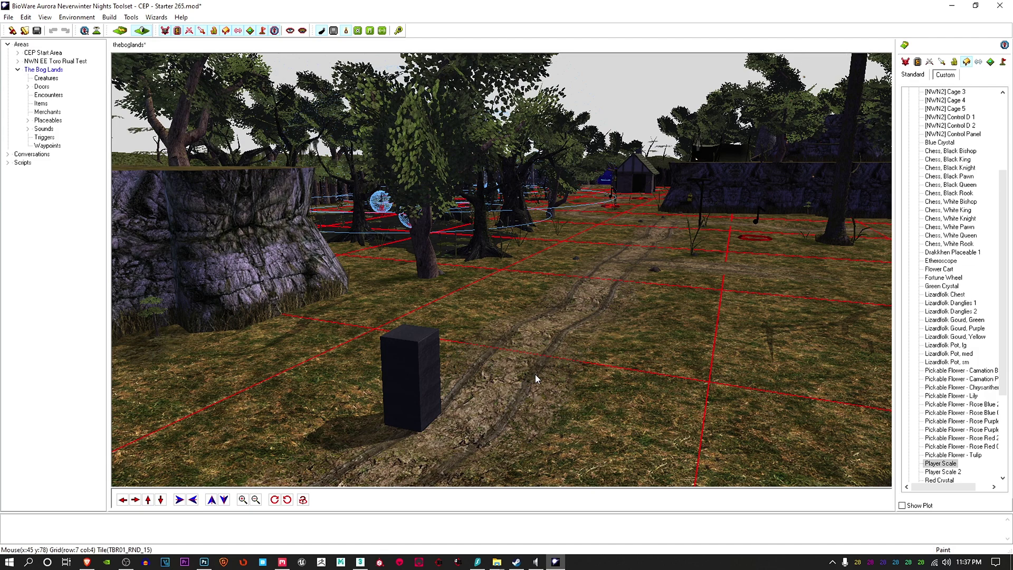
right_click(940, 466)
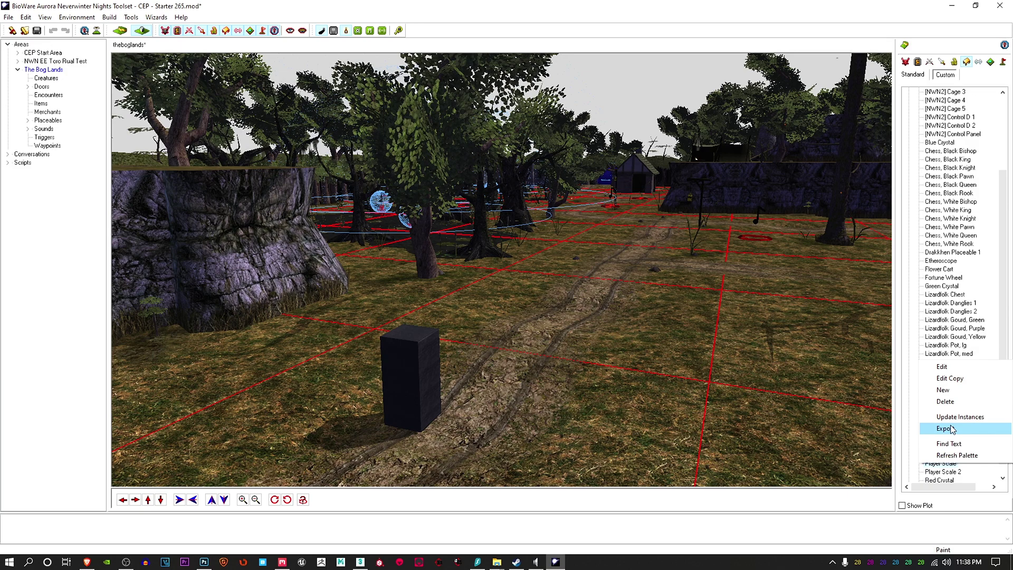
left_click(944, 368)
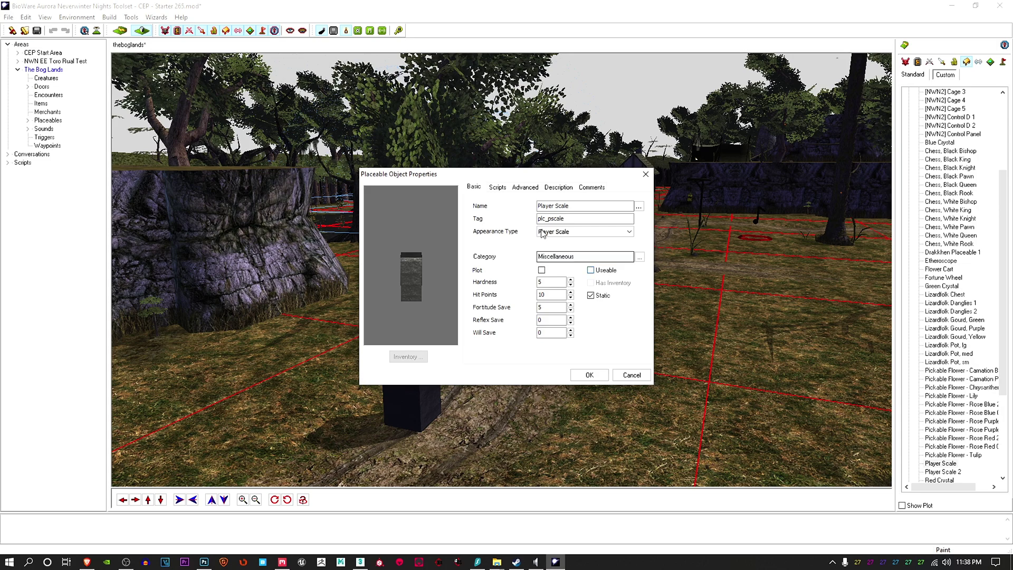
left_click(498, 187)
left_click(519, 189)
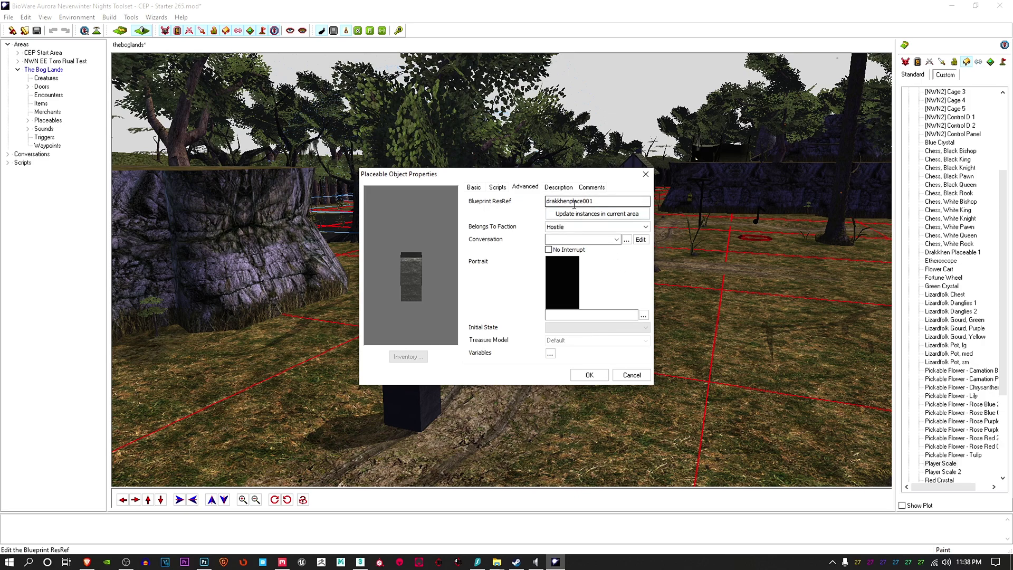
left_click(564, 188)
left_click(593, 189)
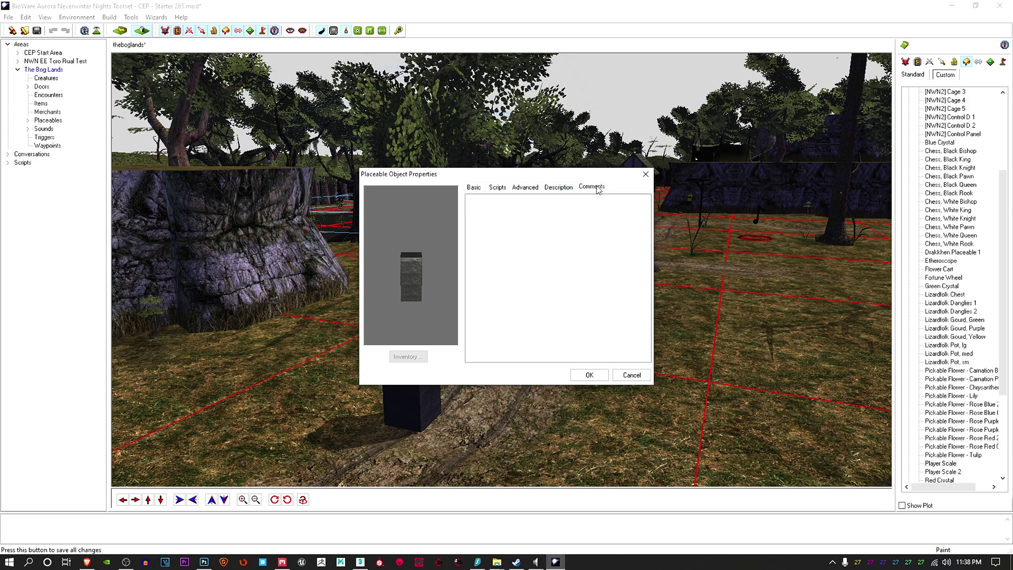
- Review the Player Scale blueprint's basic properties, discard the dialog, and check the box model in 3ds Max before returning to the Aurora Toolset
left_click(477, 189)
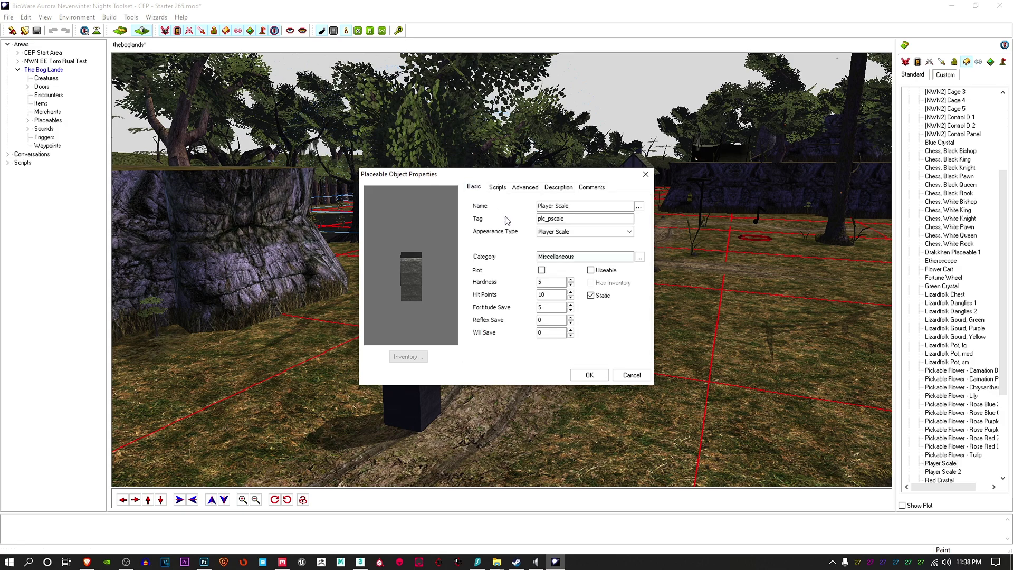
left_click(632, 375)
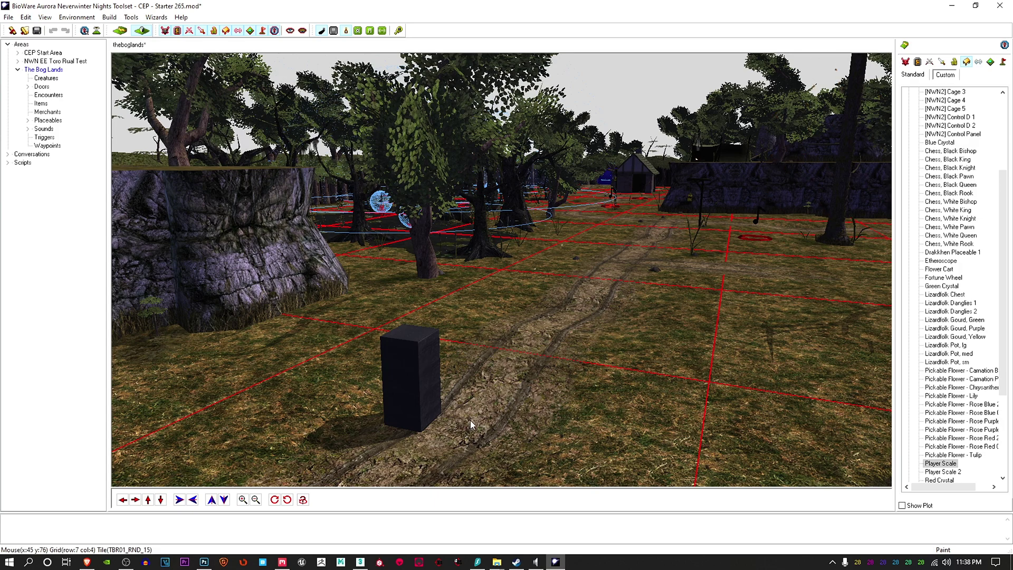
left_click(361, 562)
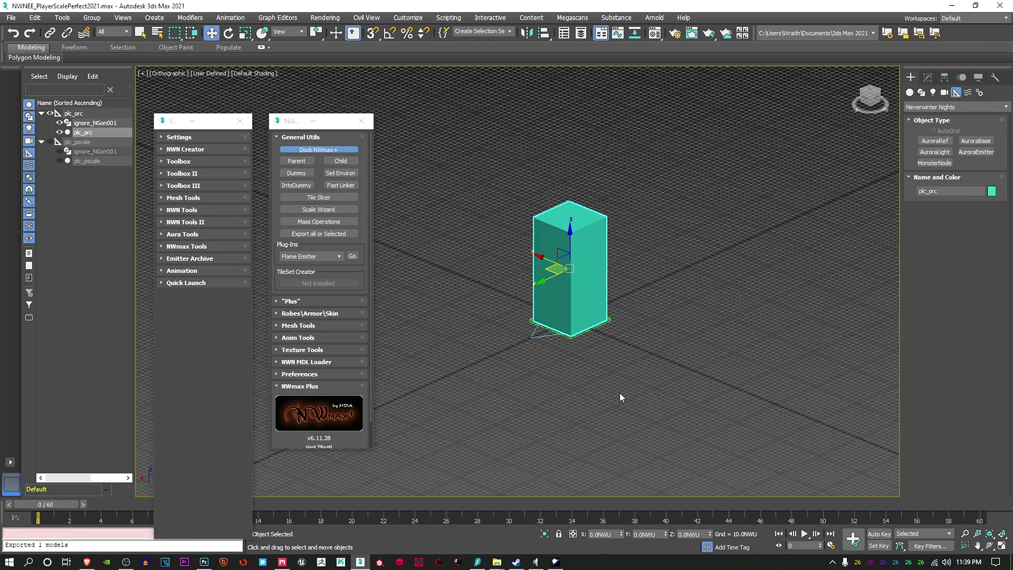
left_click(555, 561)
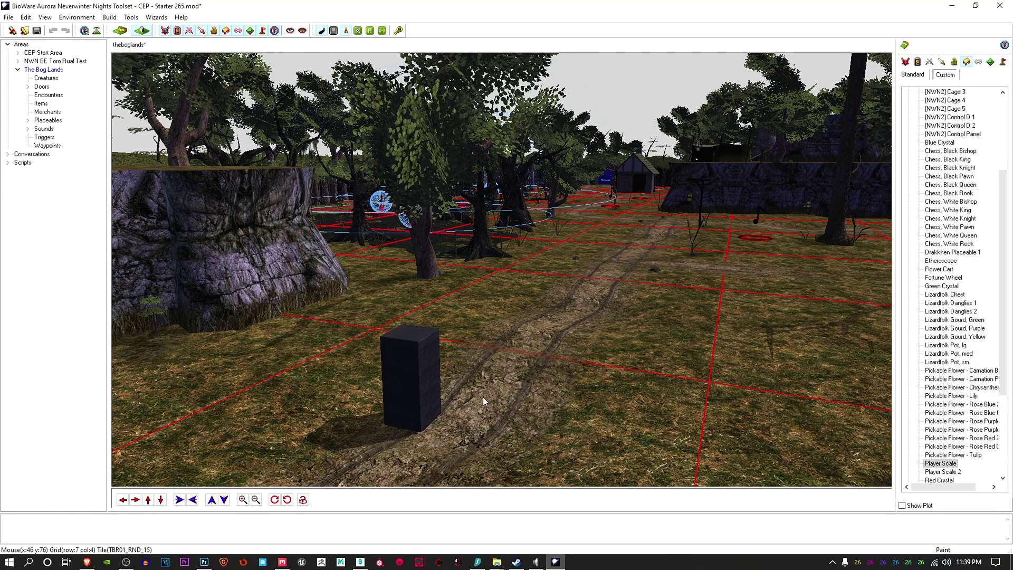
- Open the module properties' custom content settings and review the full hak pak list and its priority order, starting from drakkhenitems
left_click(68, 20)
mouse_move(21, 21)
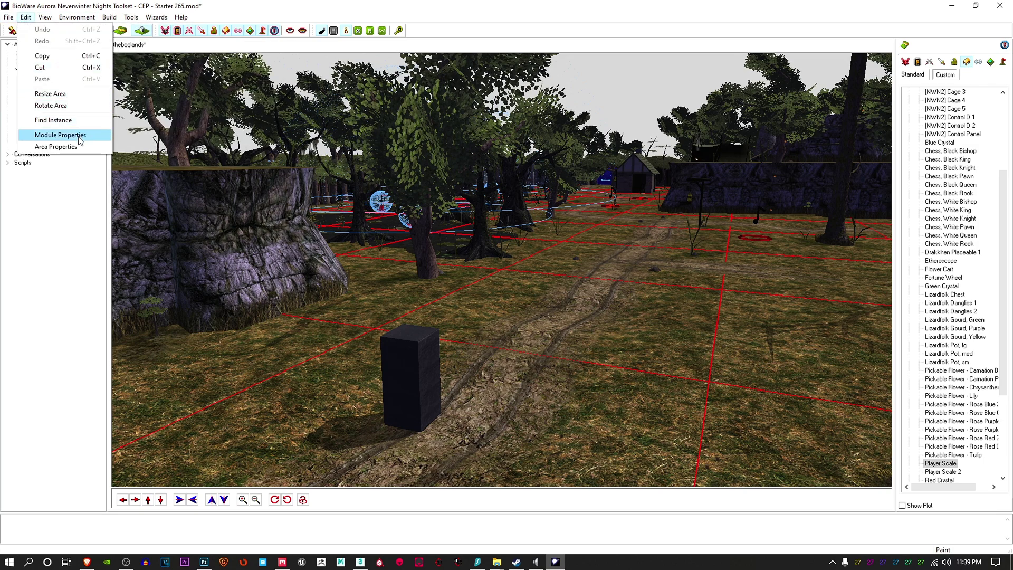
left_click(79, 136)
left_click(563, 168)
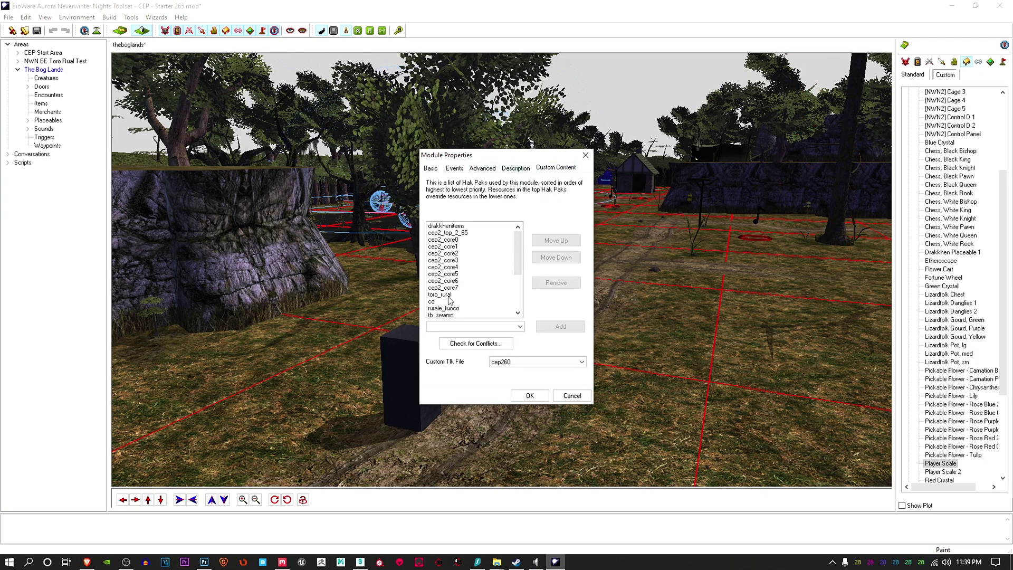
mouse_move(519, 240)
left_mouse_down()
mouse_move(519, 274)
mouse_move(520, 230)
left_mouse_up()
left_click(450, 227)
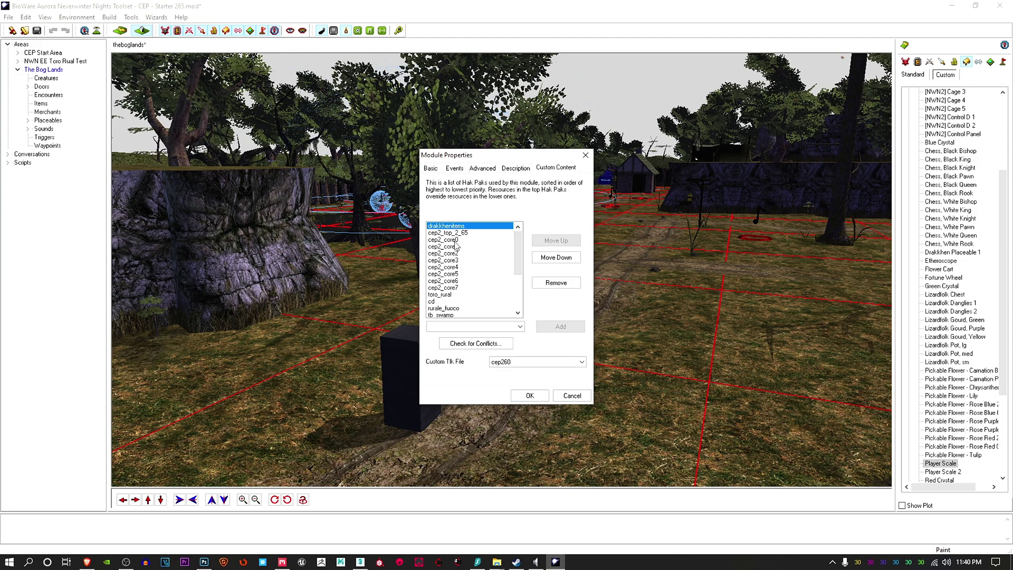
left_click_drag(518, 240, 518, 263)
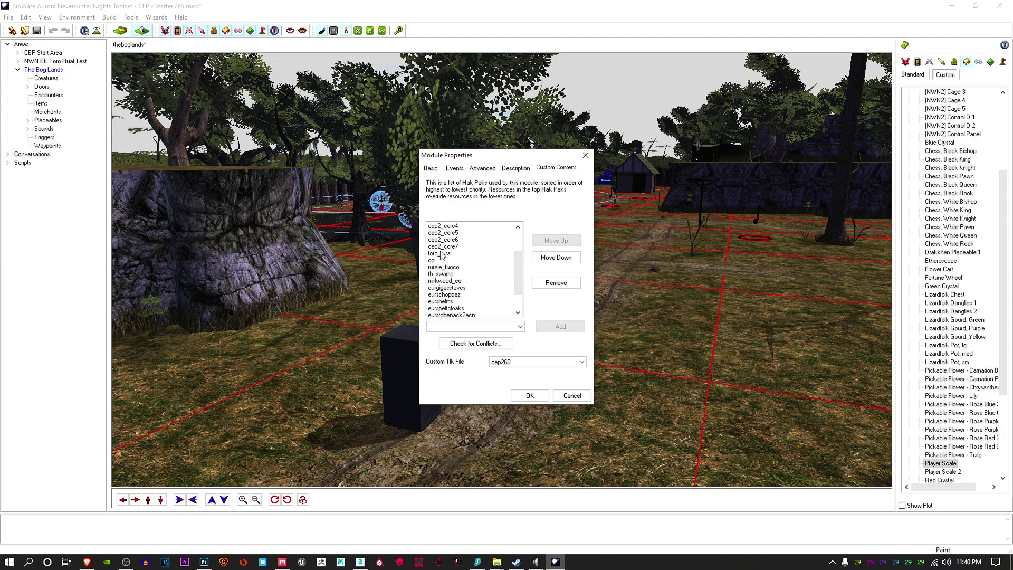
scroll(513, 277, "down", 2)
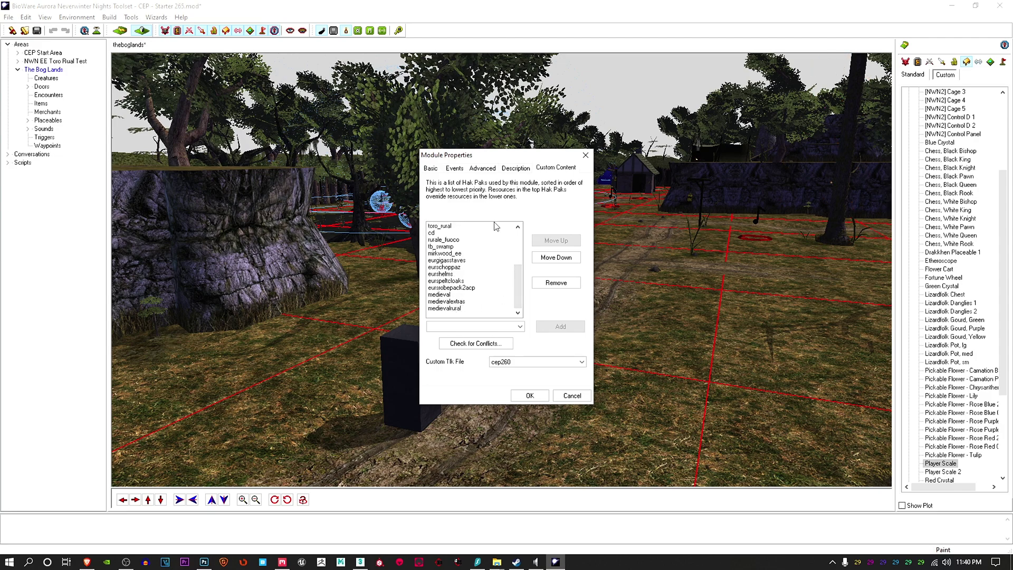
left_click_drag(513, 293, 515, 251)
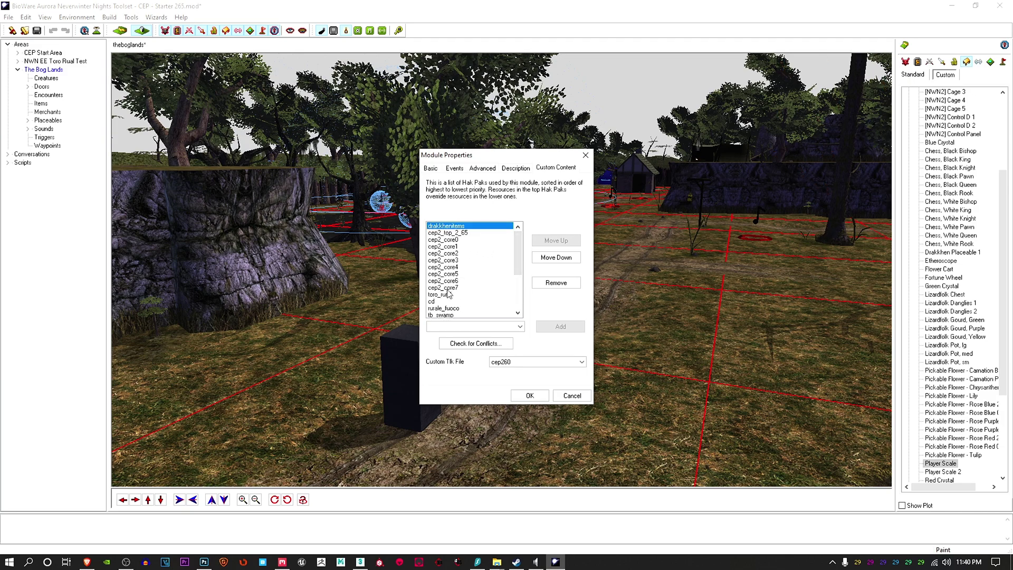
mouse_move(520, 245)
left_mouse_down()
mouse_move(518, 284)
mouse_move(518, 235)
left_mouse_up()
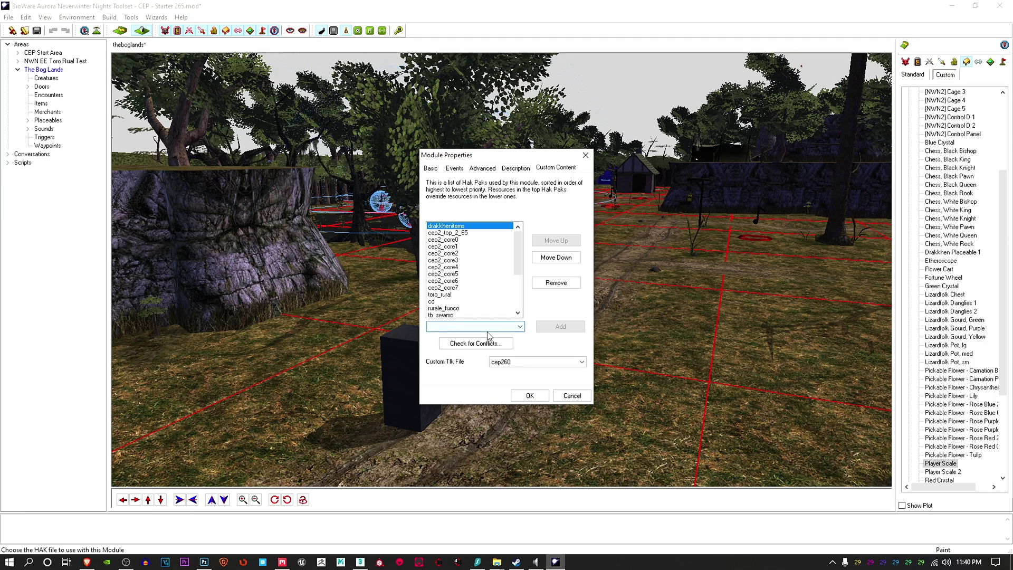
- Look through the available custom TLK files without changing the selection, and cancel the module properties
left_click(516, 359)
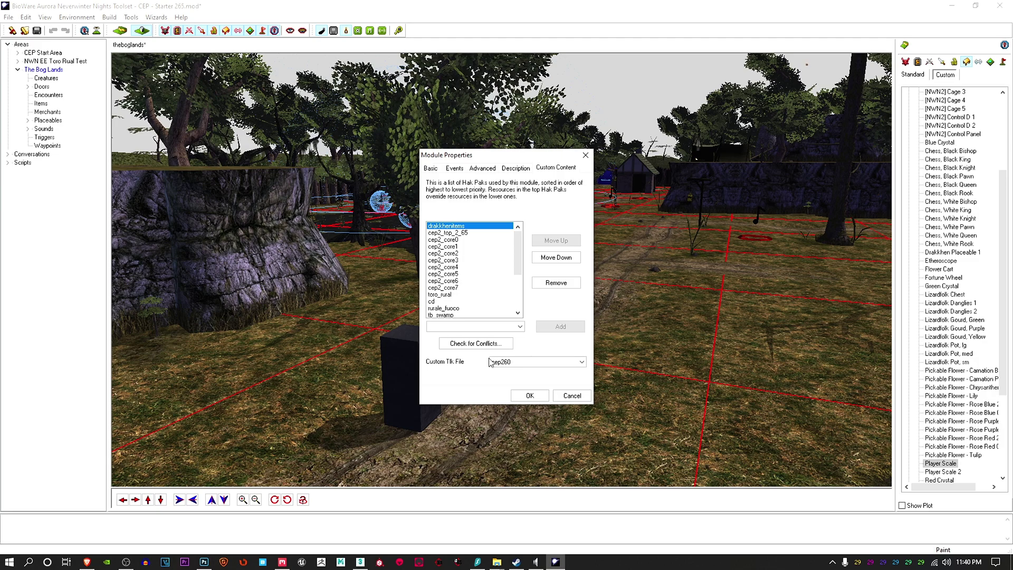
left_click(511, 363)
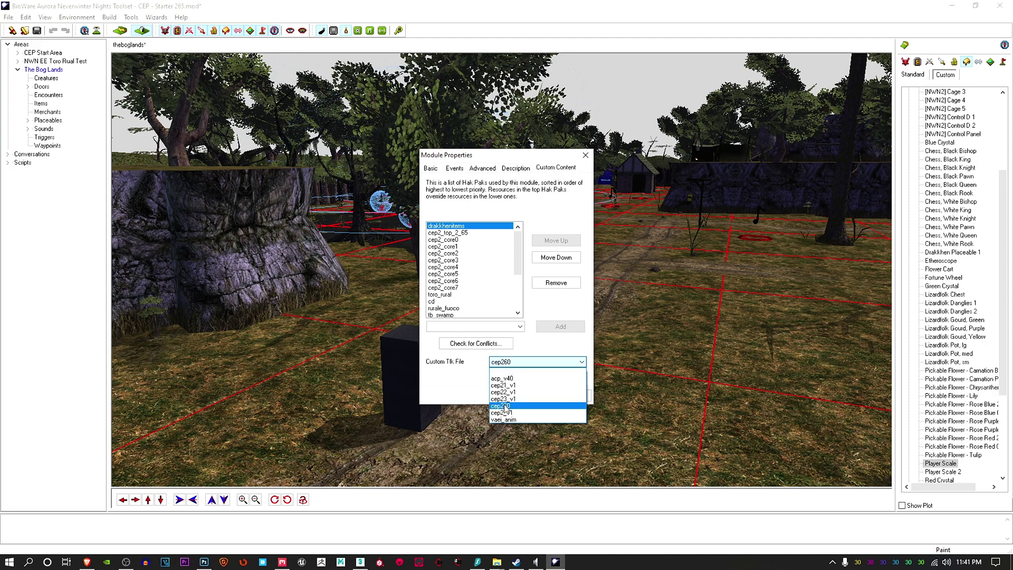
left_click(442, 383)
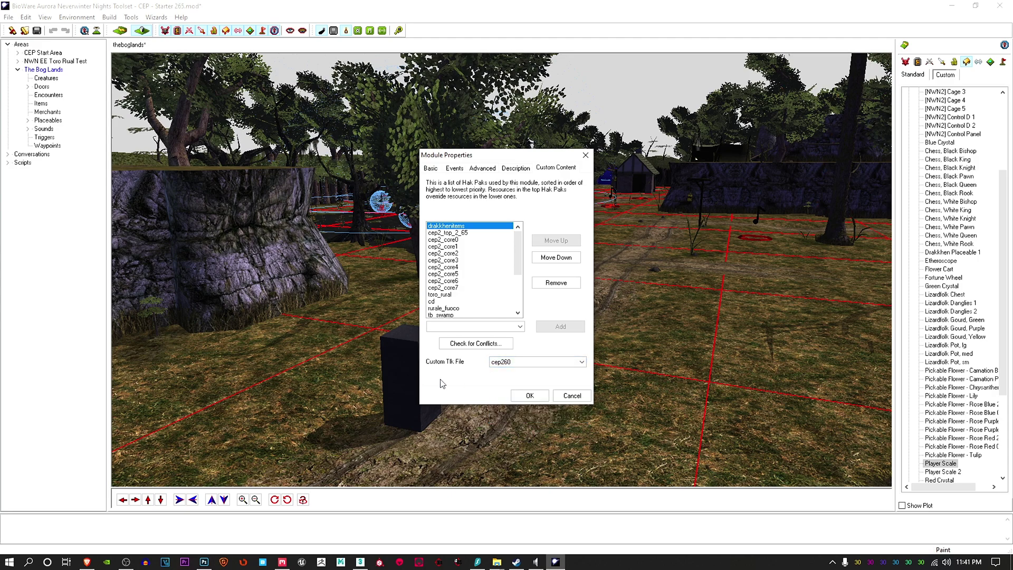
left_click(572, 396)
middle_click_drag(568, 395, 562, 362)
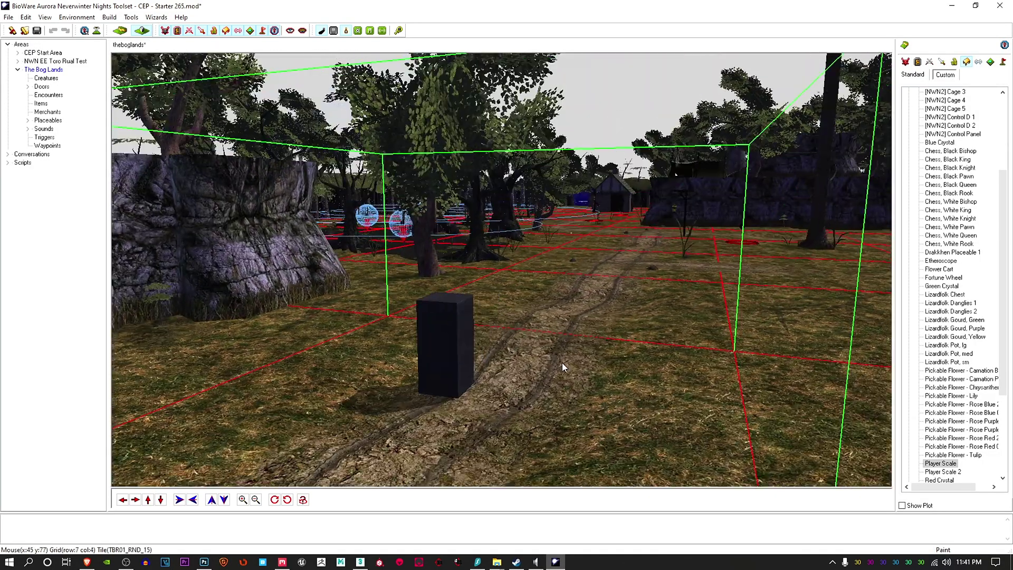